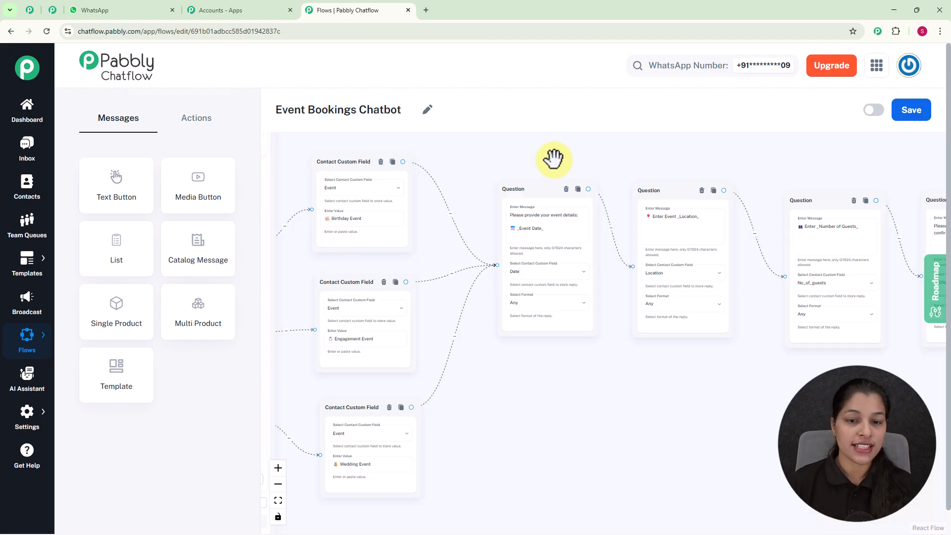
- Switch to WhatsApp and send the message "Event Booking" in the My Test Number chat
{"action": "scroll", "coordinate": [553, 158], "scroll_direction": "down", "scroll_amount": 2}
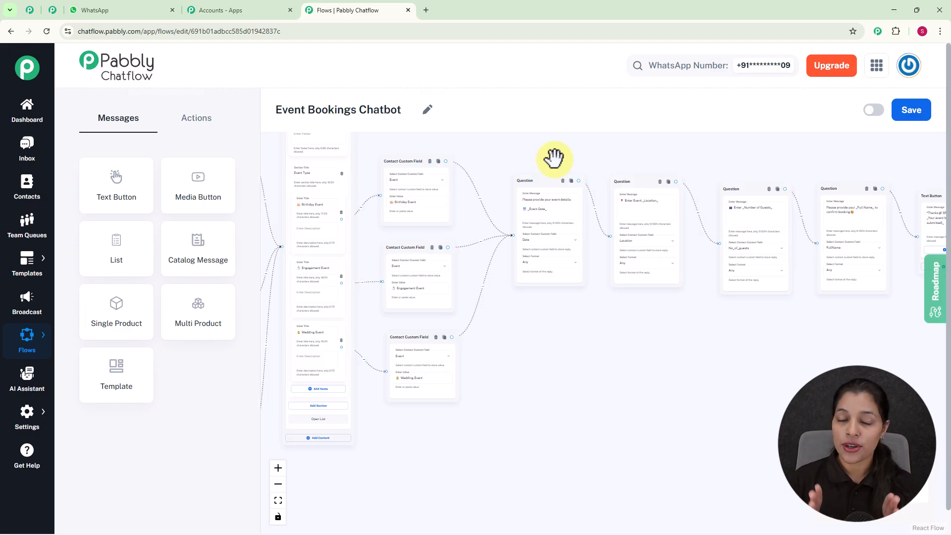
{"action": "scroll", "coordinate": [628, 221], "scroll_direction": "down", "scroll_amount": 3}
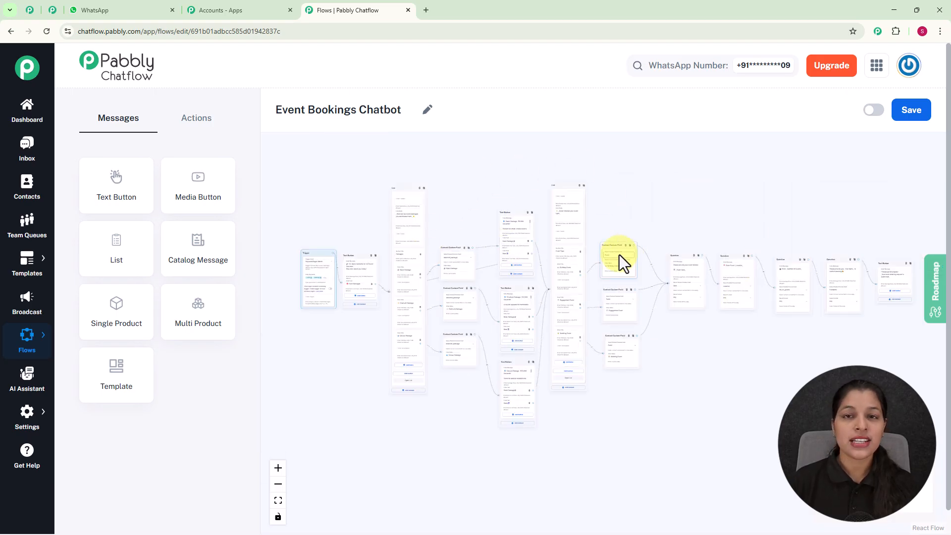
{"action": "left_click", "coordinate": [149, 11]}
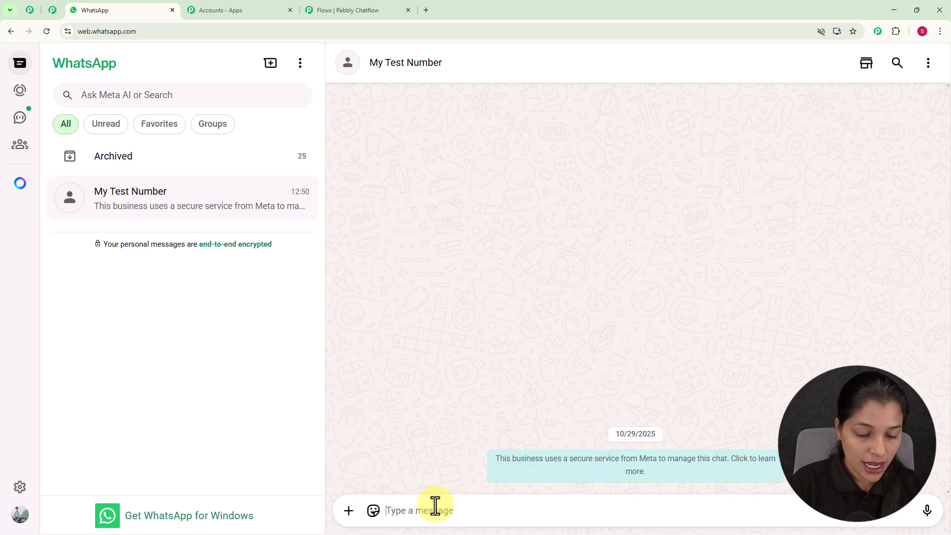
{"action": "type", "text": "Enro"}
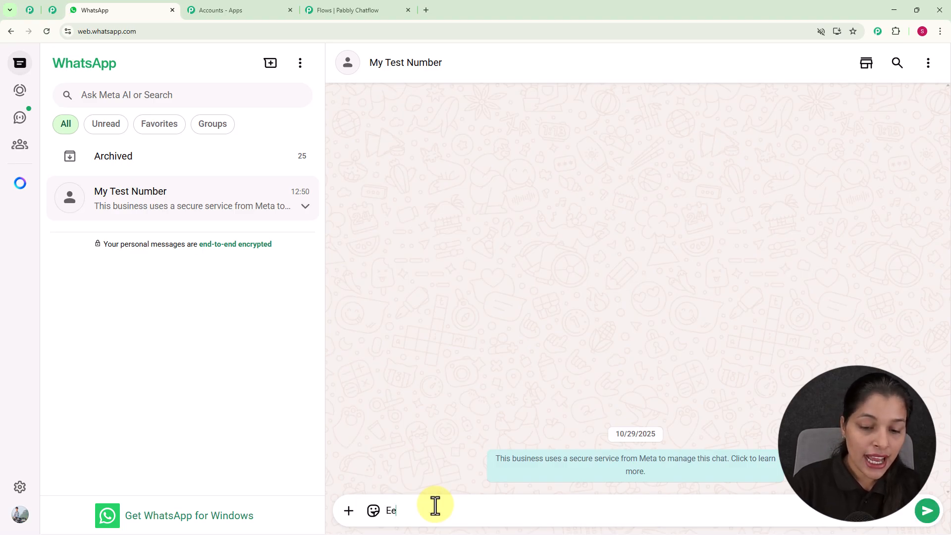
{"action": "key", "text": "BackSpace"}
{"action": "type", "text": "vent Booking"}
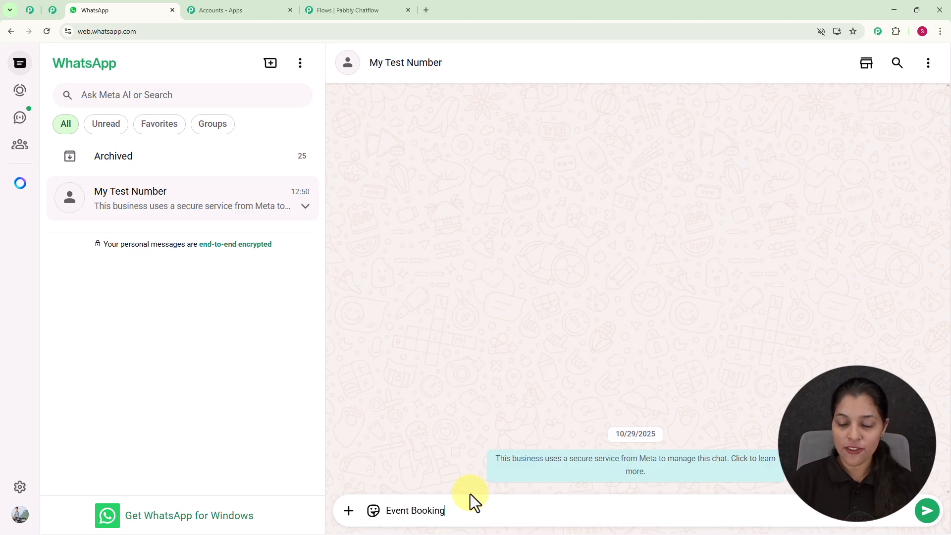
{"action": "key", "text": "Return"}
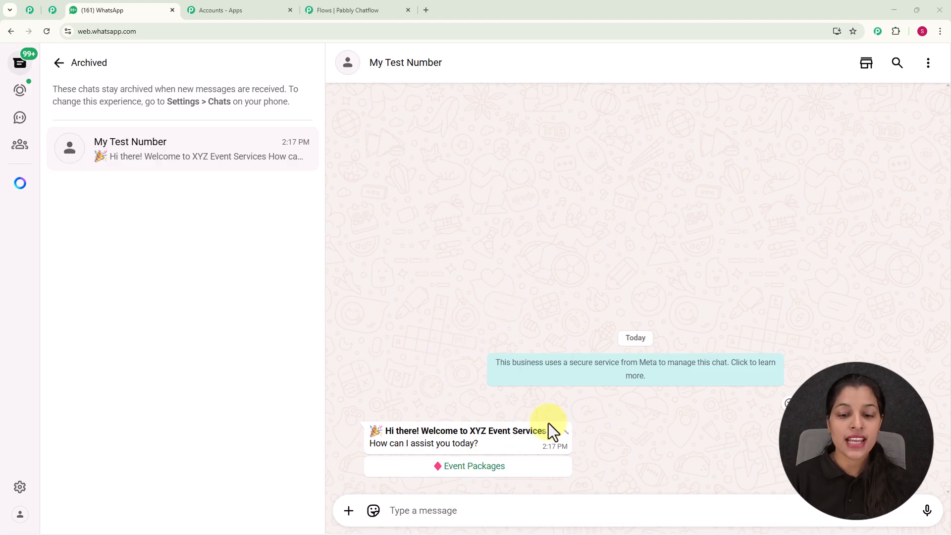
- Request the Event Packages from the chatbot and send Basic Package as the chosen package
{"action": "left_click", "coordinate": [454, 468]}
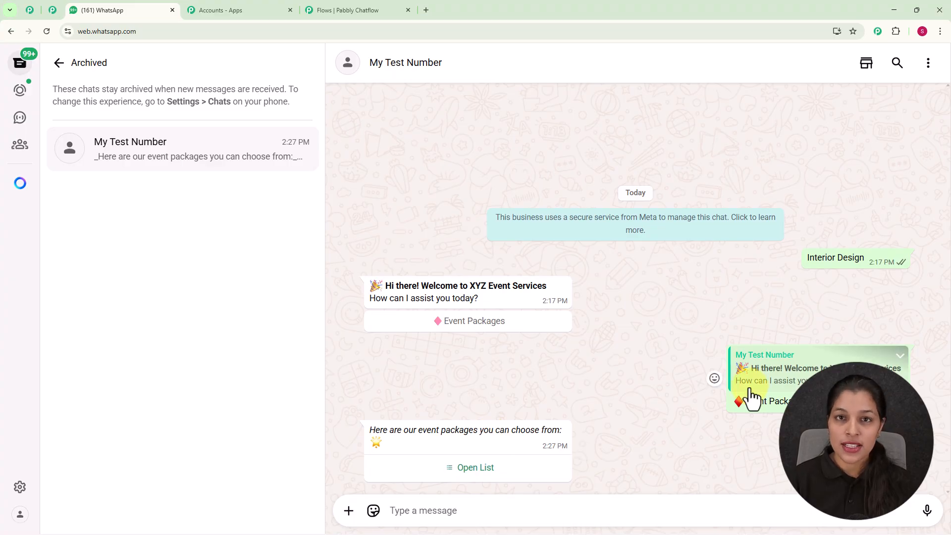
{"action": "left_click", "coordinate": [466, 468]}
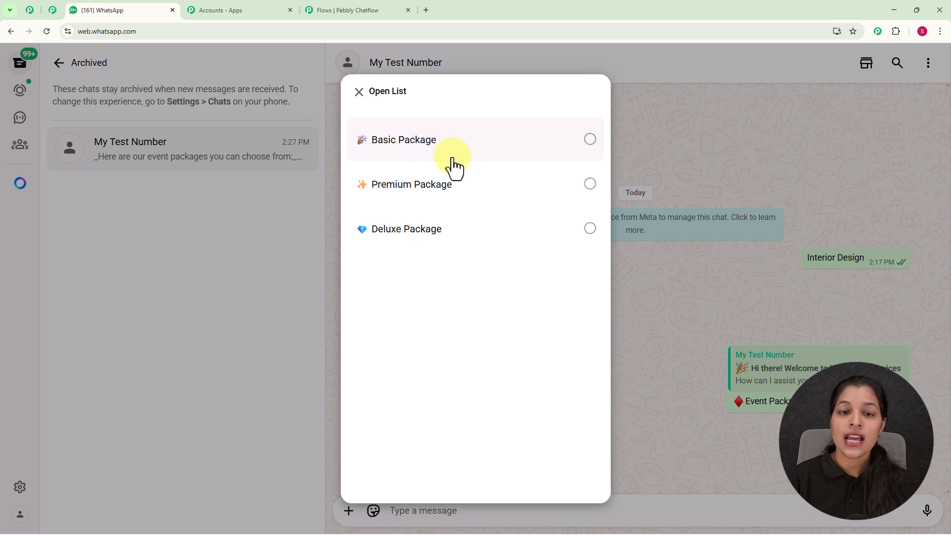
{"action": "left_click", "coordinate": [516, 162]}
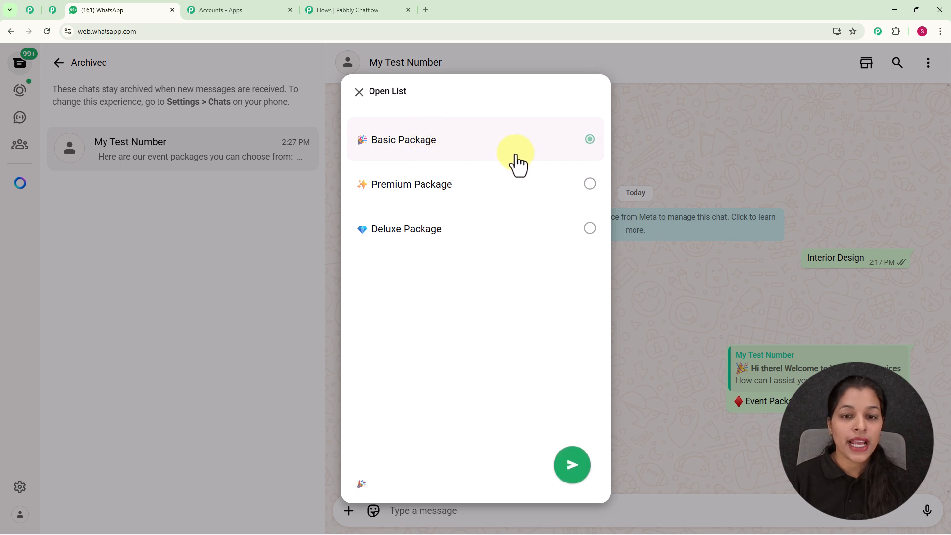
{"action": "left_click", "coordinate": [570, 465]}
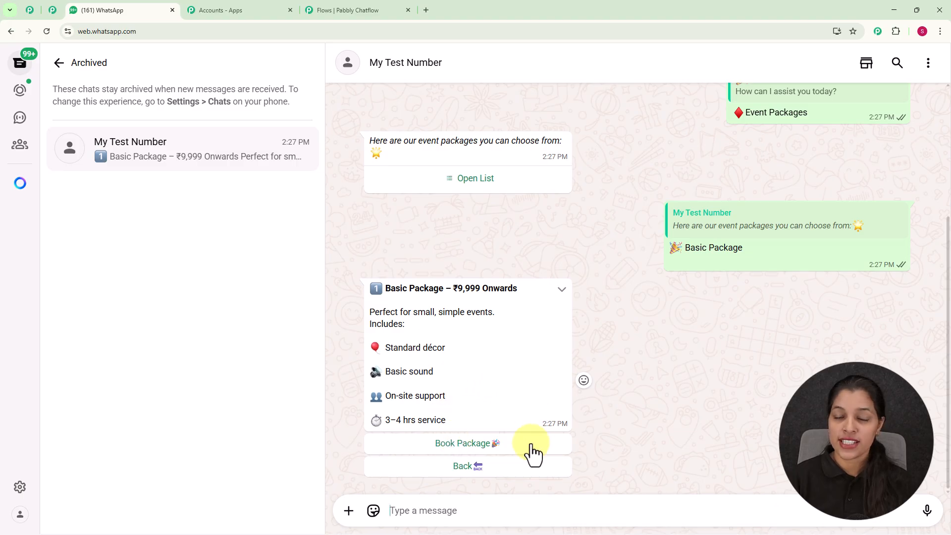
- Go back from the Basic Package details to the package list and send Premium Package as the choice
{"action": "left_click", "coordinate": [454, 468]}
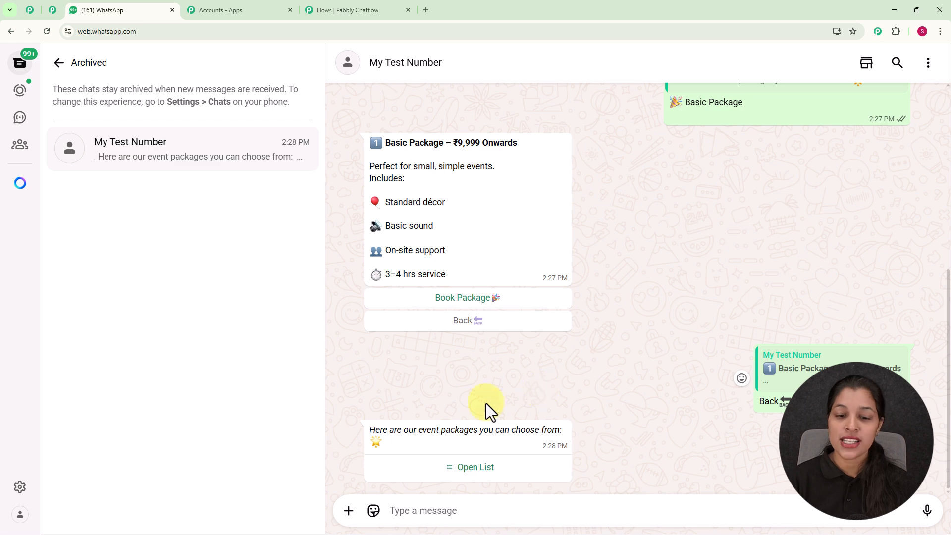
{"action": "left_click", "coordinate": [471, 469]}
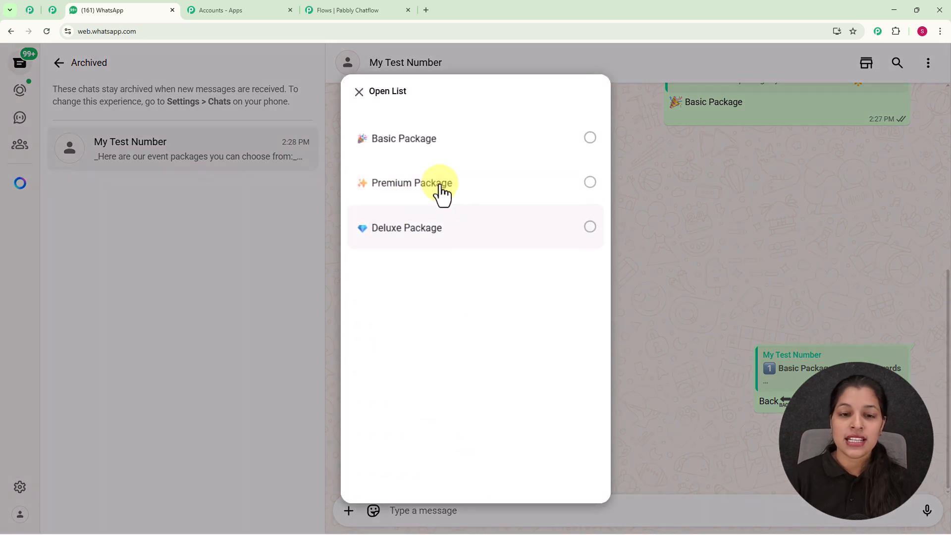
{"action": "left_click", "coordinate": [439, 190]}
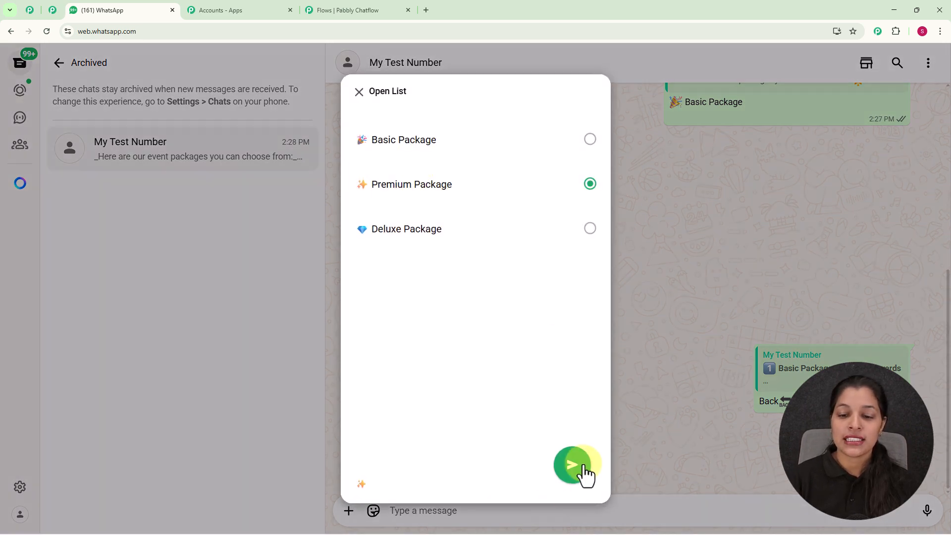
{"action": "left_click", "coordinate": [575, 465]}
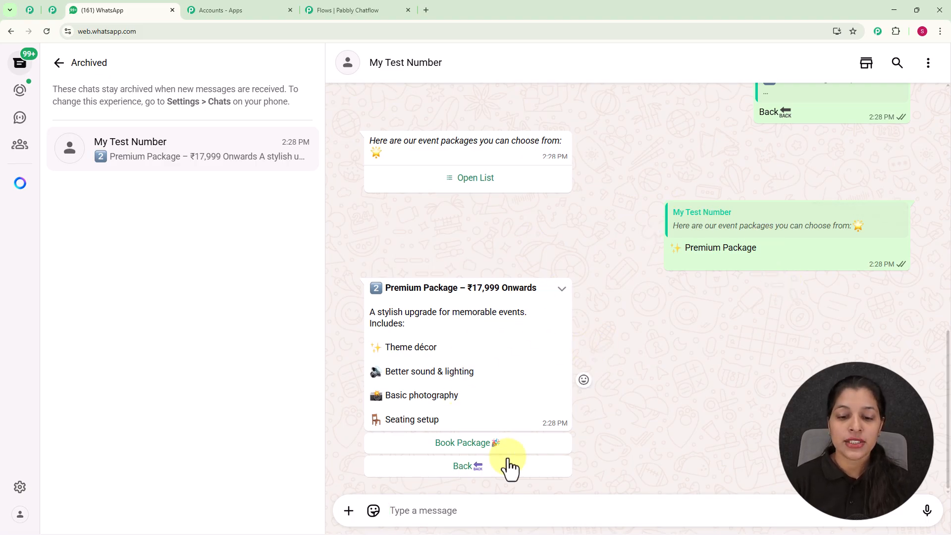
- Book the Premium Package and send Birthday Event as the event type
{"action": "left_click", "coordinate": [478, 444]}
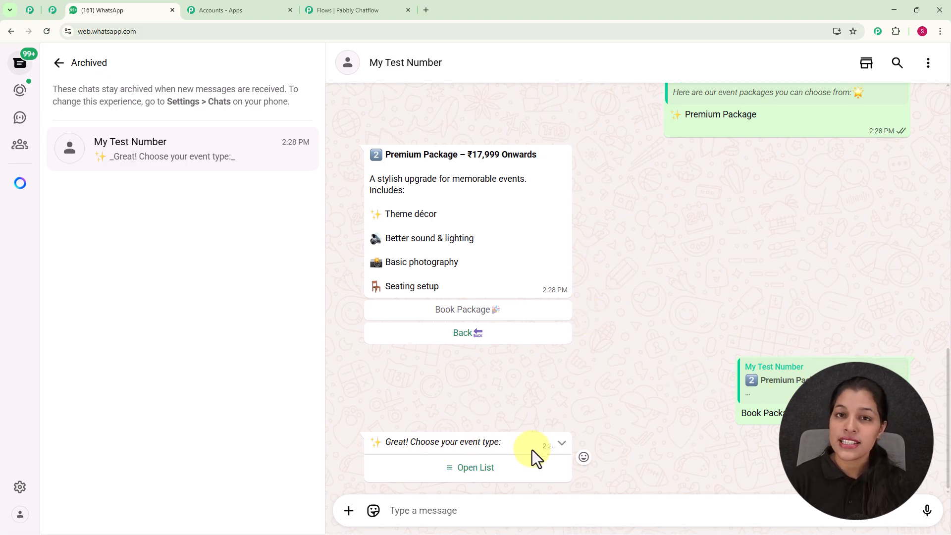
{"action": "left_click", "coordinate": [475, 467]}
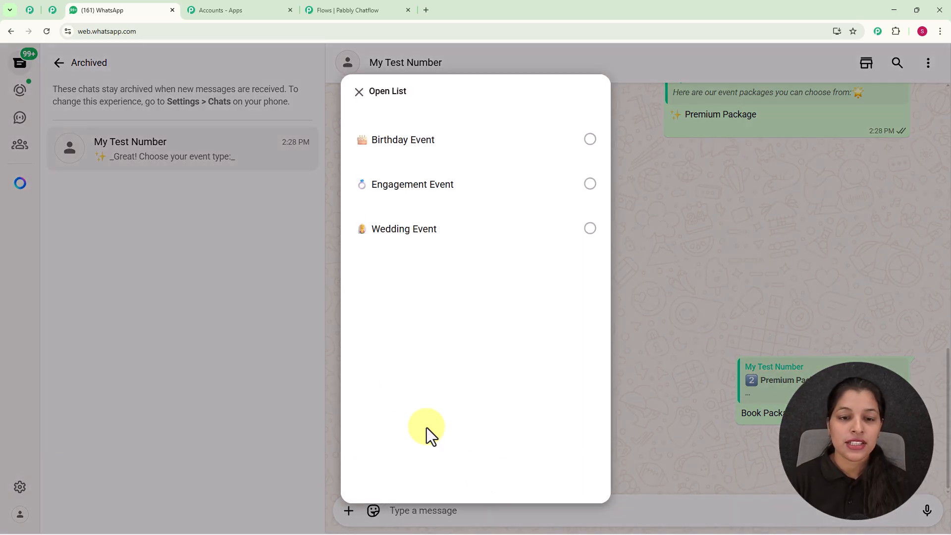
{"action": "left_click", "coordinate": [460, 164]}
{"action": "left_click", "coordinate": [570, 468]}
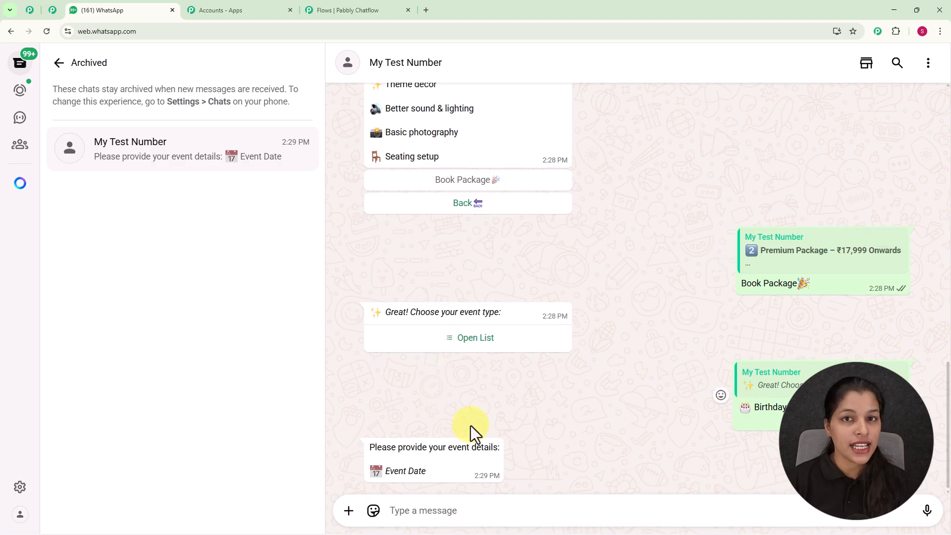
- Answer the chatbot's event detail questions with the date 21-11-2025 and the location Bhopal
{"action": "left_click", "coordinate": [508, 506]}
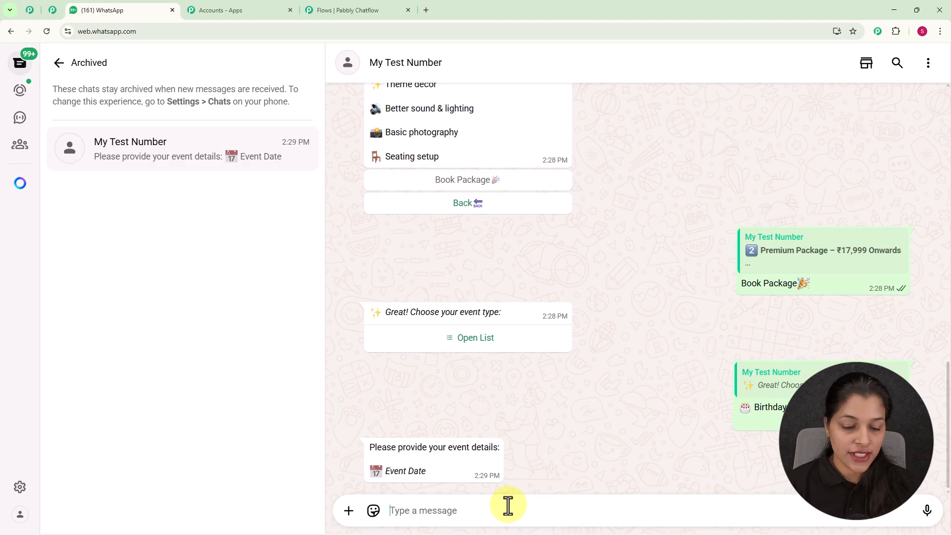
{"action": "type", "text": "21-11-2025"}
{"action": "key", "text": "Return"}
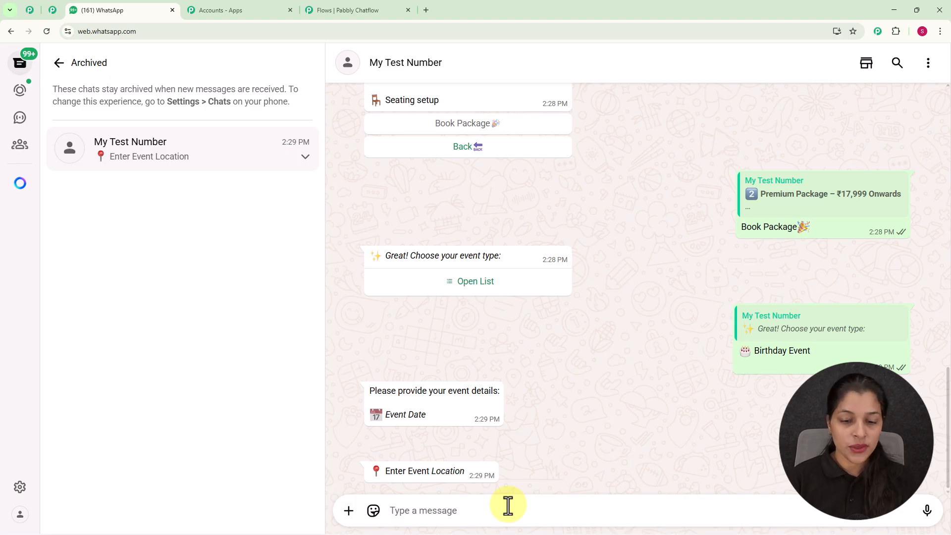
{"action": "type", "text": "hB"}
{"action": "key", "text": "BackSpace"}
{"action": "key", "text": "End"}
{"action": "type", "text": "hopal"}
{"action": "key", "text": "Return"}
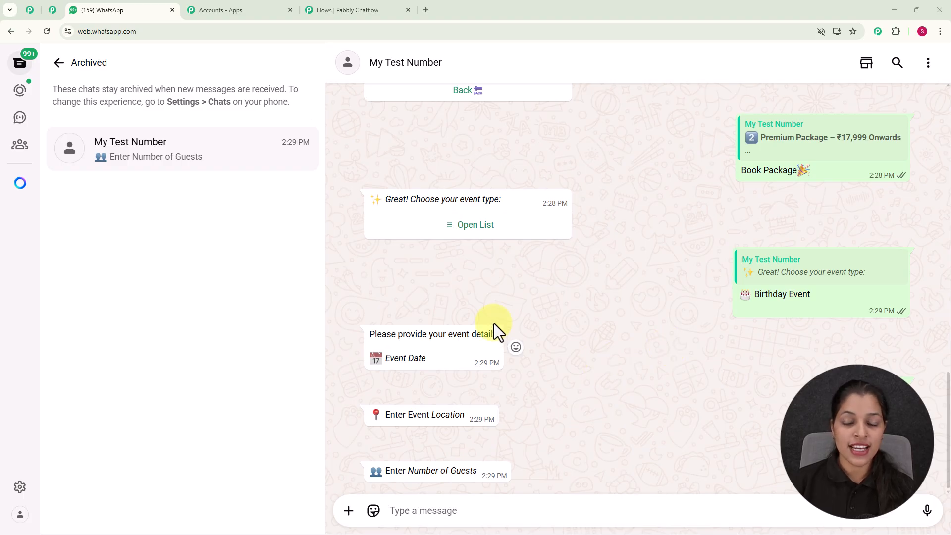
- Answer the number of guests with 4 and send the customer's full name to confirm the booking
{"action": "type", "text": "4"}
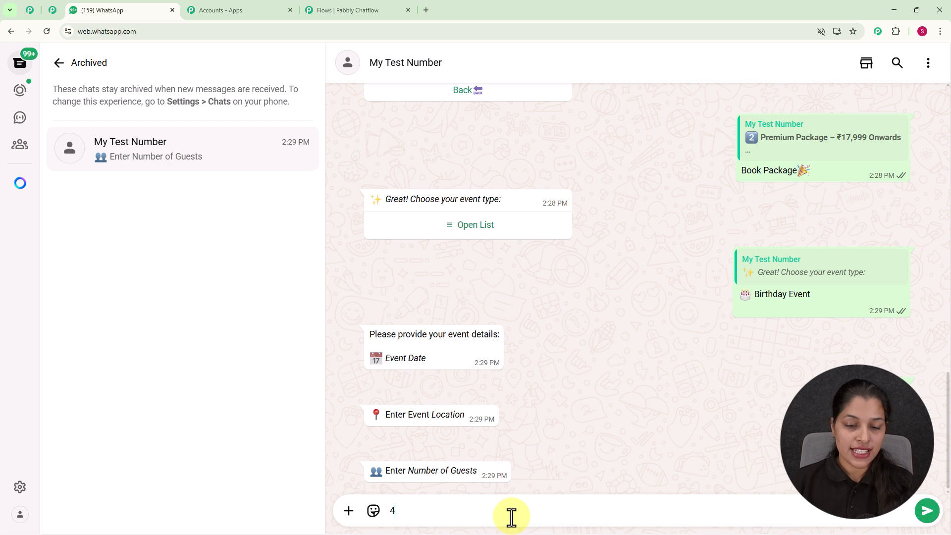
{"action": "key", "text": "Return"}
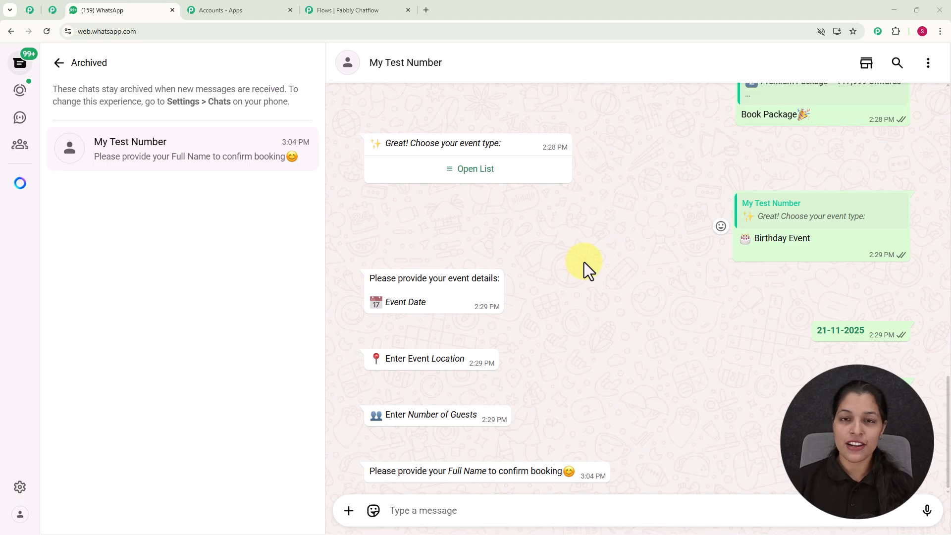
{"action": "left_click", "coordinate": [565, 509]}
{"action": "type", "text": "Demo User"}
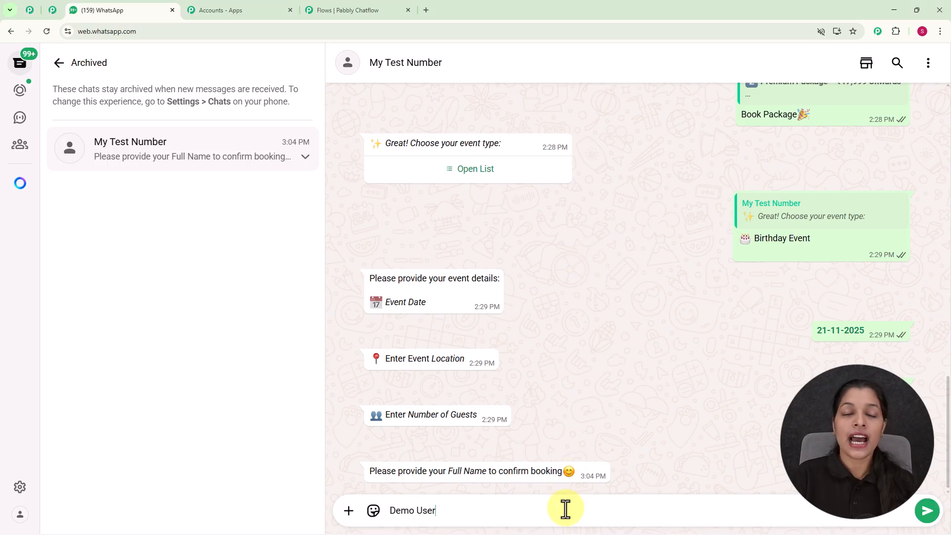
{"action": "key", "text": "Return"}
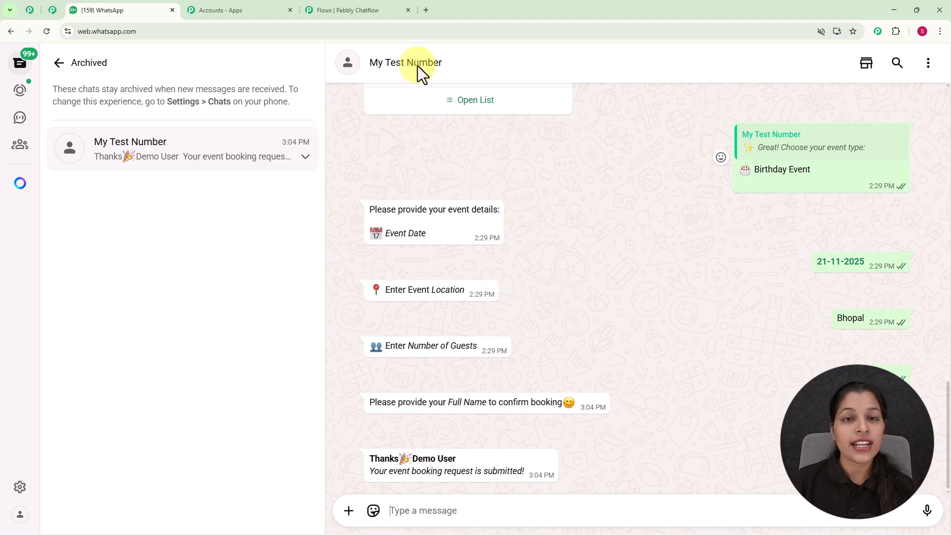
- Open a new browser tab
{"action": "left_click", "coordinate": [426, 12]}
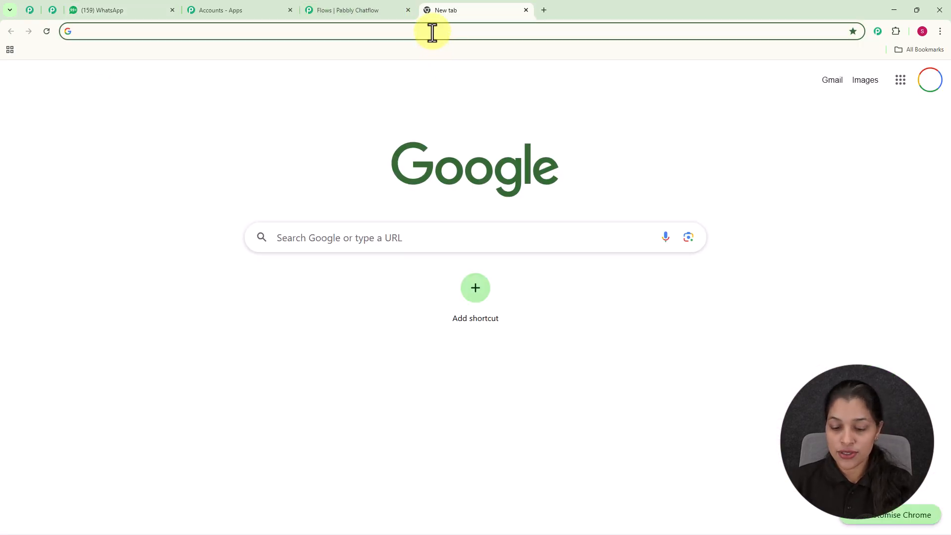
{"action": "left_click", "coordinate": [431, 32]}
{"action": "type", "text": "p"}
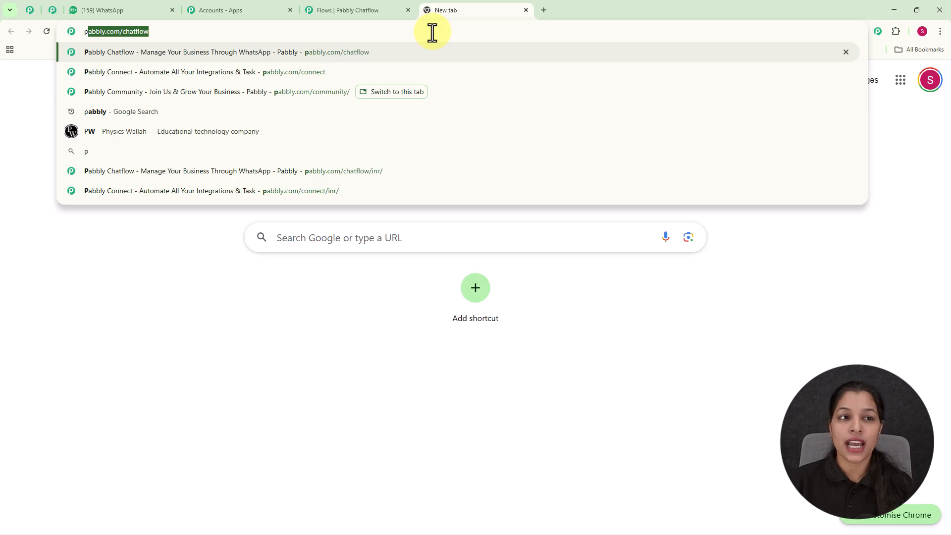
{"action": "key", "text": "Right"}
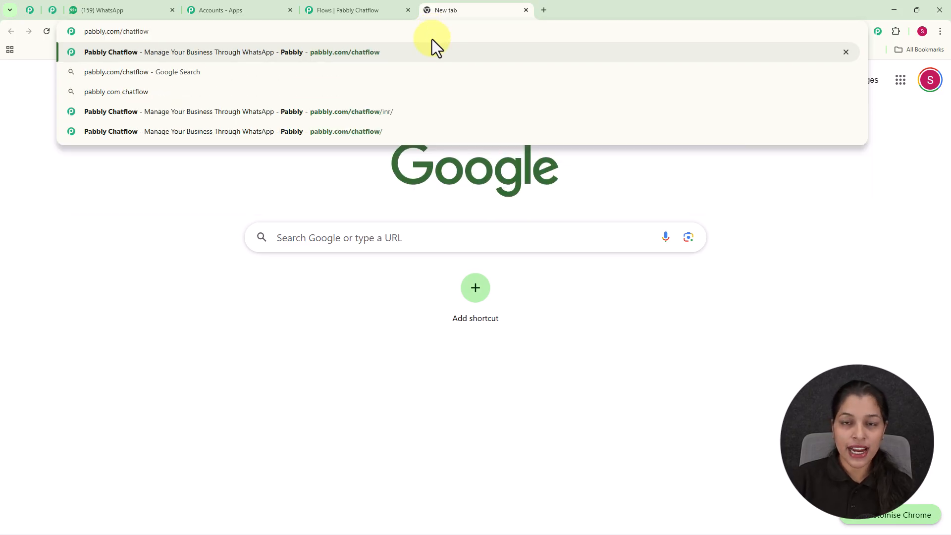
{"action": "key", "text": "Escape"}
- Load the Pabbly Chatflow website at pabbly.com/chatflow in the new tab
{"action": "left_click", "coordinate": [495, 31]}
{"action": "type", "text": "p"}
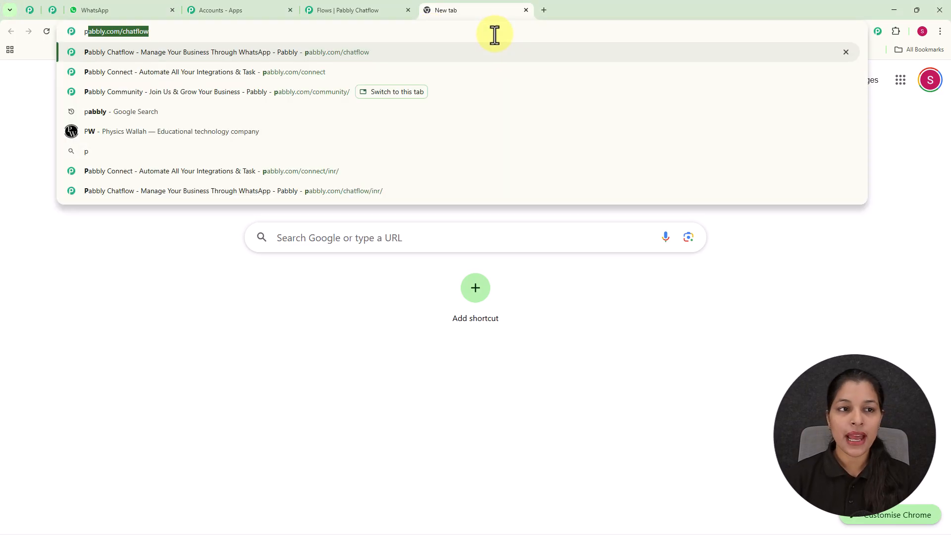
{"action": "key", "text": "Right"}
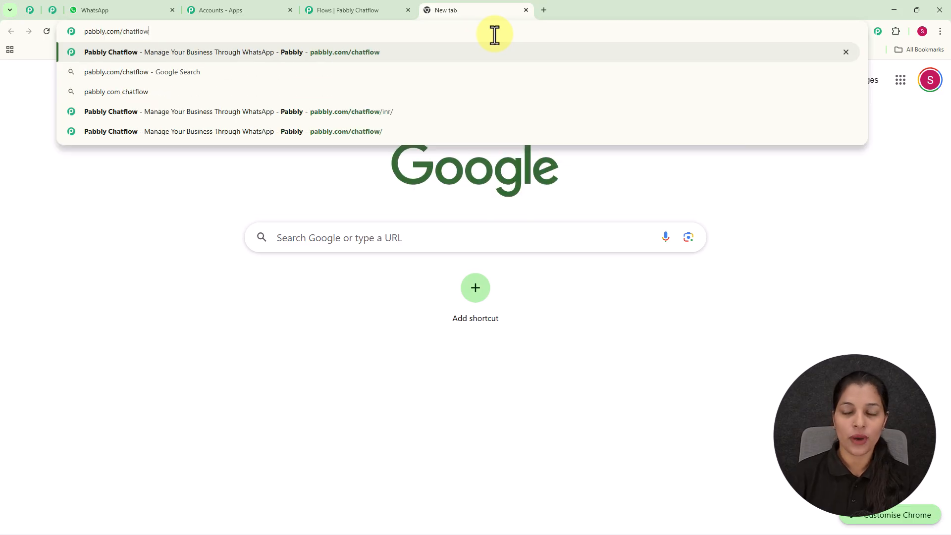
{"action": "key", "text": "Return"}
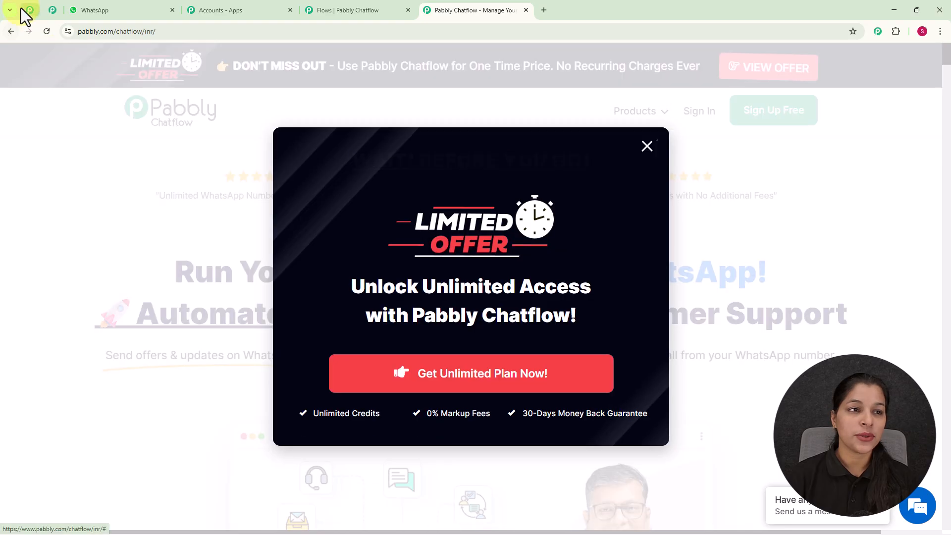
- Look through the Pabbly Community page, from its introduction down to the benefits and customer testimonials
{"action": "left_click", "coordinate": [31, 9]}
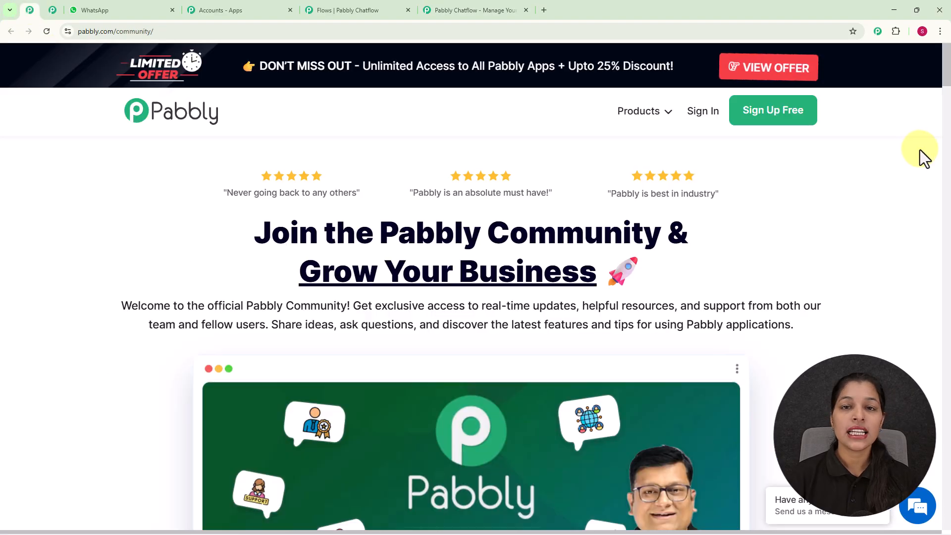
{"action": "scroll", "coordinate": [902, 155], "scroll_direction": "down", "scroll_amount": 4}
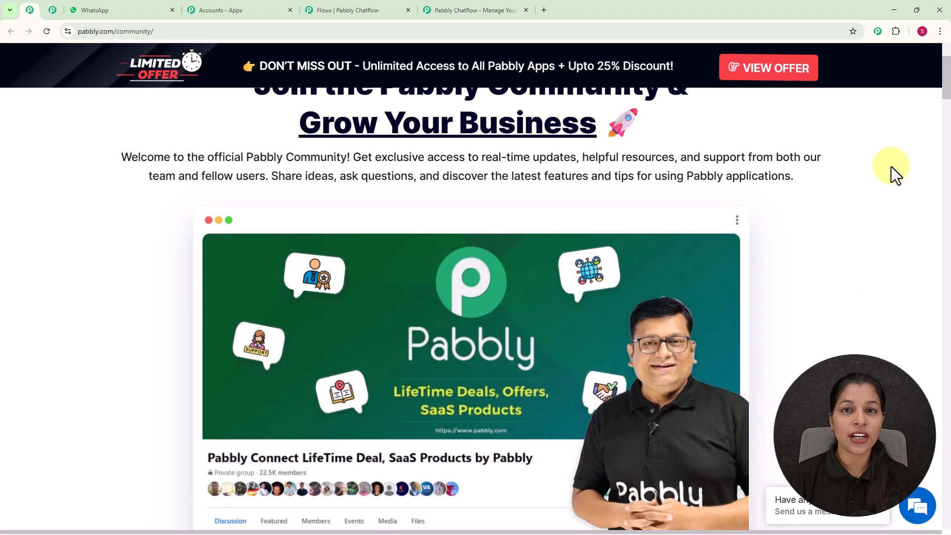
{"action": "scroll", "coordinate": [891, 167], "scroll_direction": "down", "scroll_amount": 4}
{"action": "middle_click", "coordinate": [888, 168]}
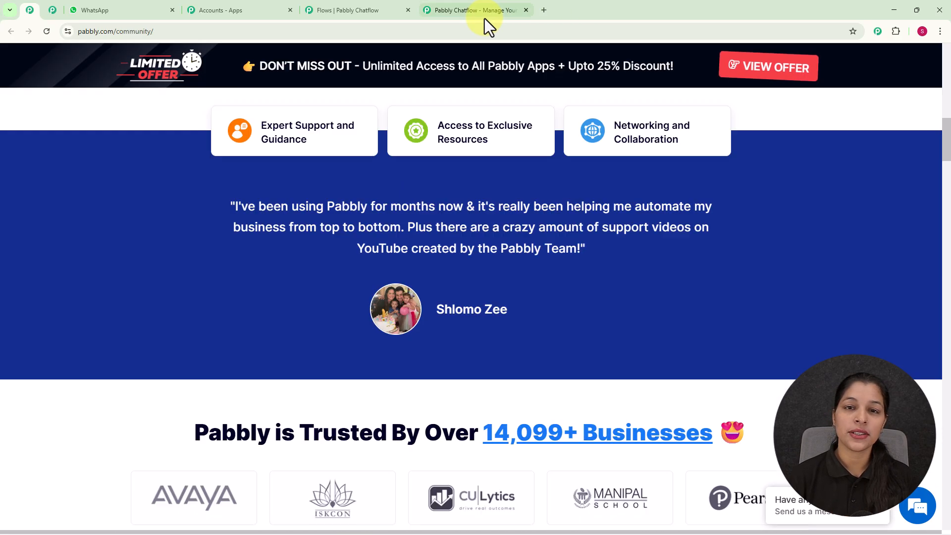
- Return to the Pabbly Chatflow website and dismiss the limited-offer popup
{"action": "left_click", "coordinate": [484, 15]}
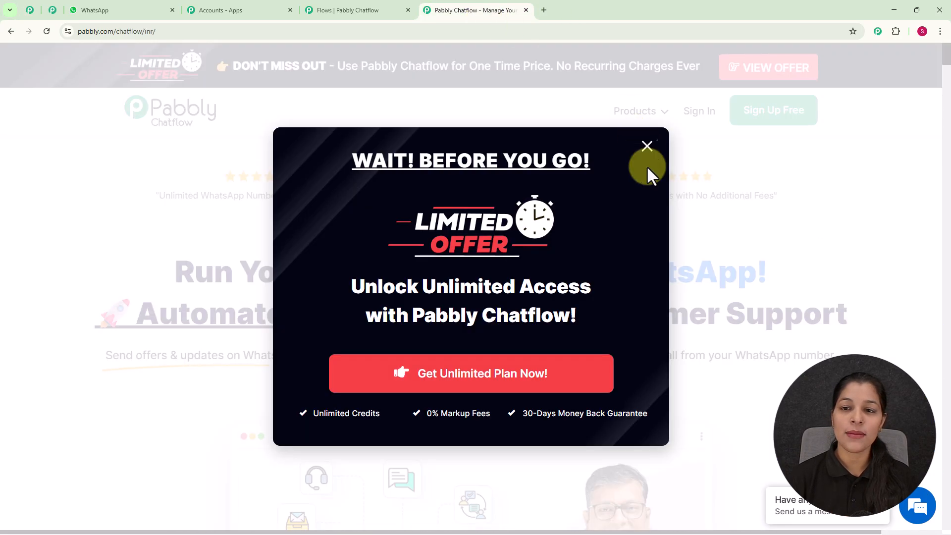
{"action": "left_click", "coordinate": [646, 146]}
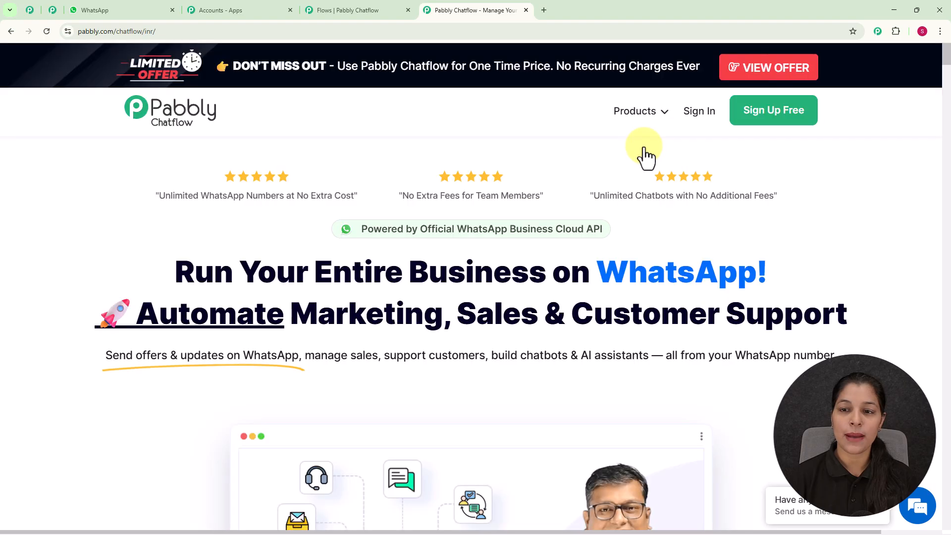
- Sign in to the Pabbly account and access the Pabbly Chatflow application
{"action": "left_click", "coordinate": [697, 123]}
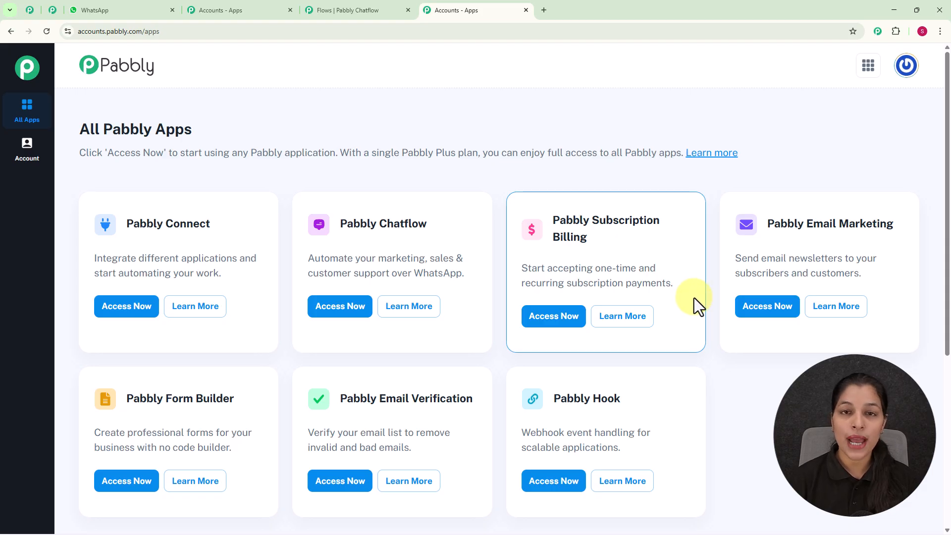
{"action": "scroll", "coordinate": [694, 298], "scroll_direction": "down", "scroll_amount": 2}
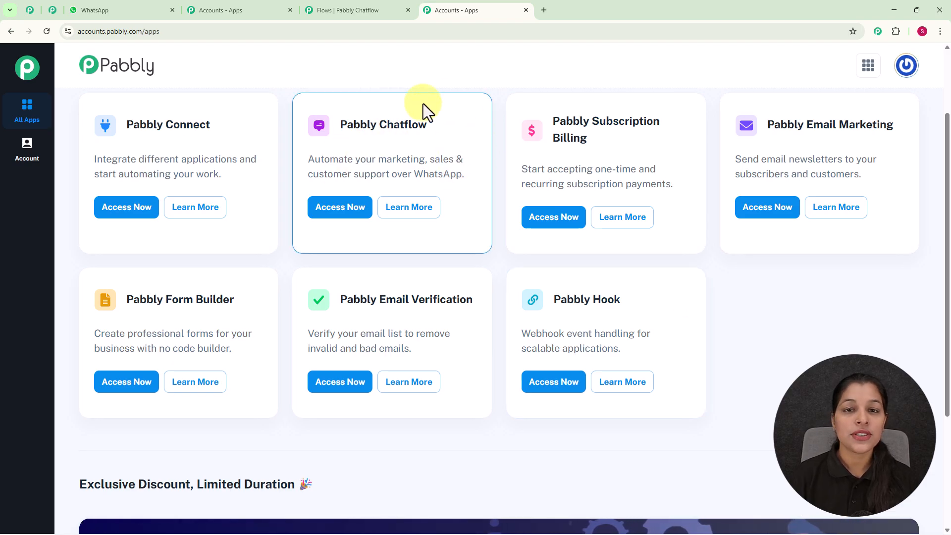
{"action": "left_click", "coordinate": [337, 210]}
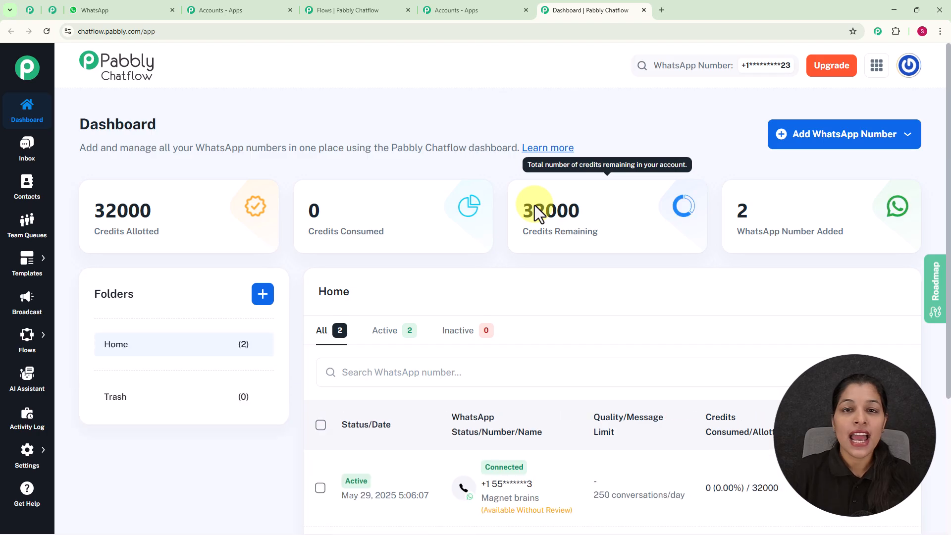
- Look over the Chatflow dashboard, including the connection options for adding a WhatsApp number and the available settings
{"action": "scroll", "coordinate": [533, 205], "scroll_direction": "down", "scroll_amount": 3}
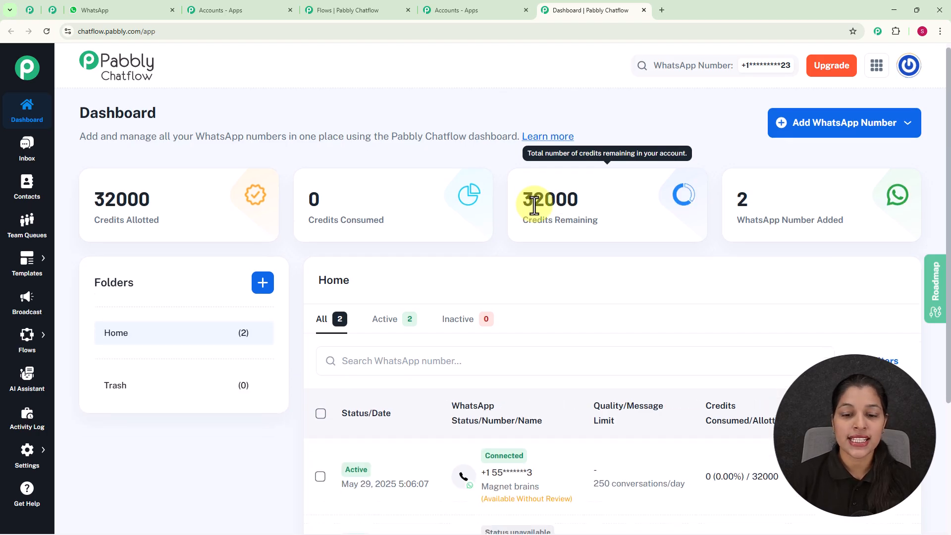
{"action": "scroll", "coordinate": [539, 302], "scroll_direction": "up", "scroll_amount": 3}
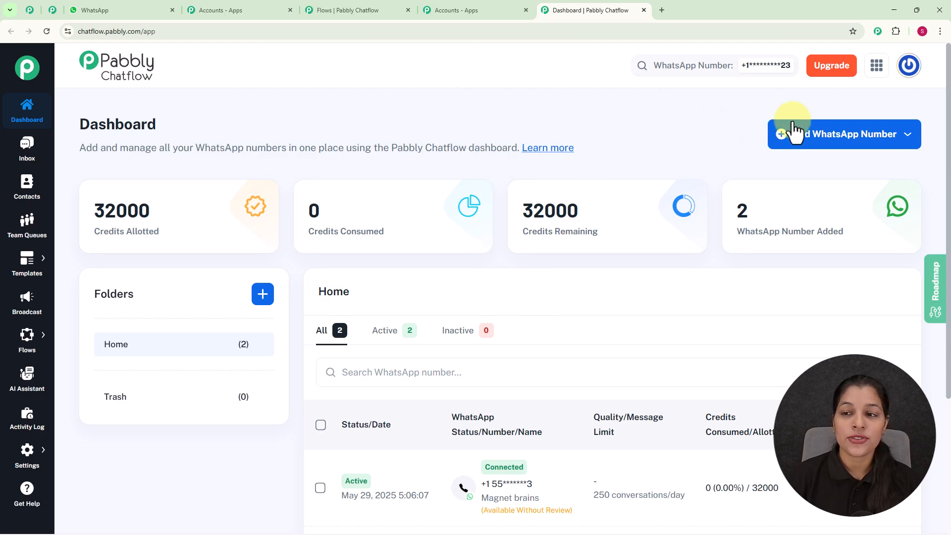
{"action": "left_click", "coordinate": [803, 132]}
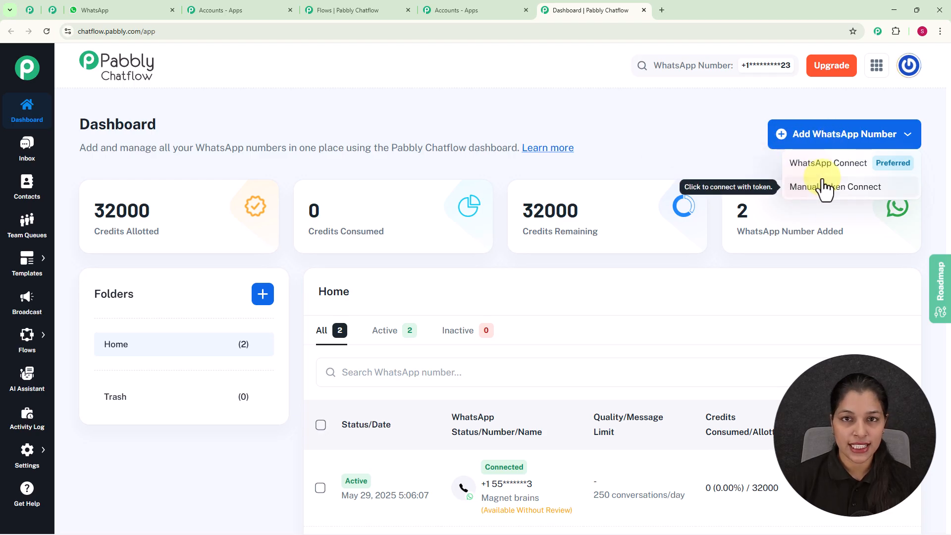
{"action": "left_click", "coordinate": [662, 132]}
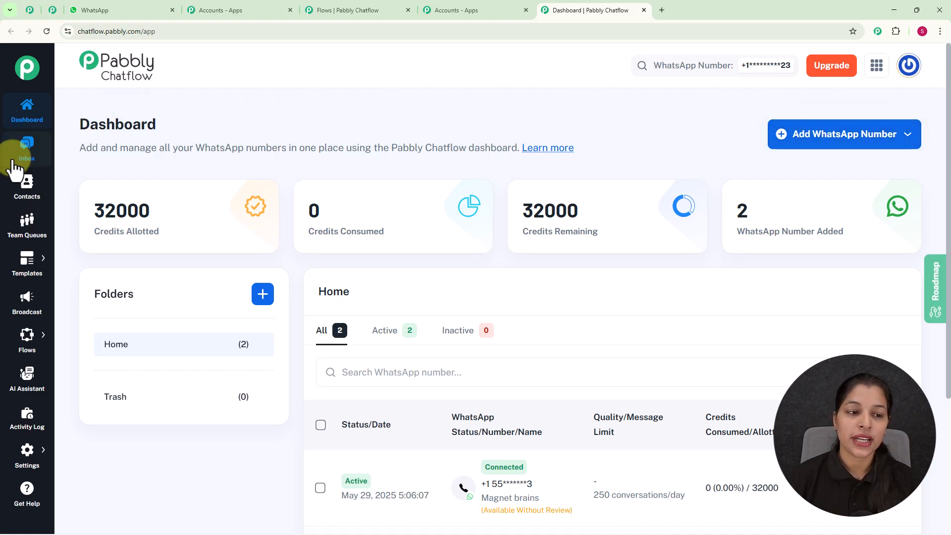
{"action": "left_click", "coordinate": [26, 459]}
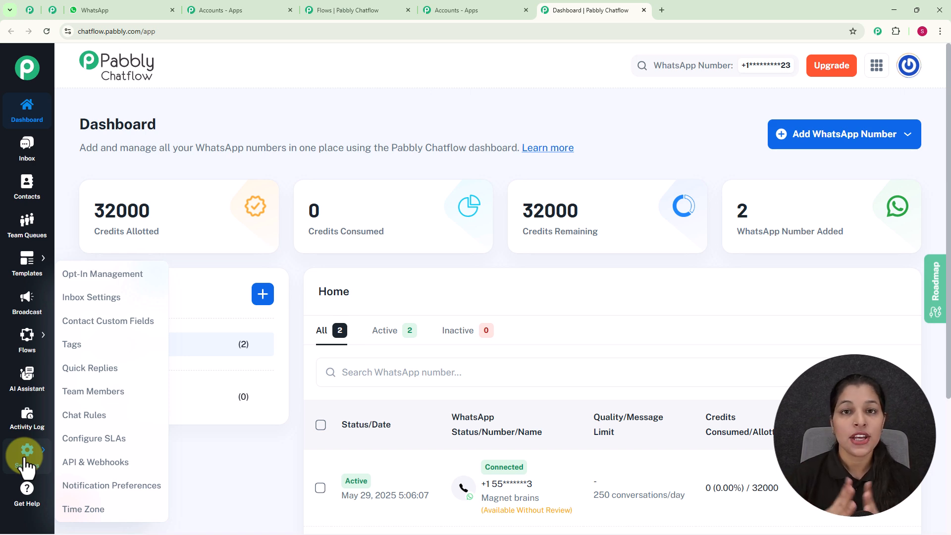
- Add a new flow in the Flow Builder and name it Event Bookings Chatbot
{"action": "mouse_move", "coordinate": [40, 349]}
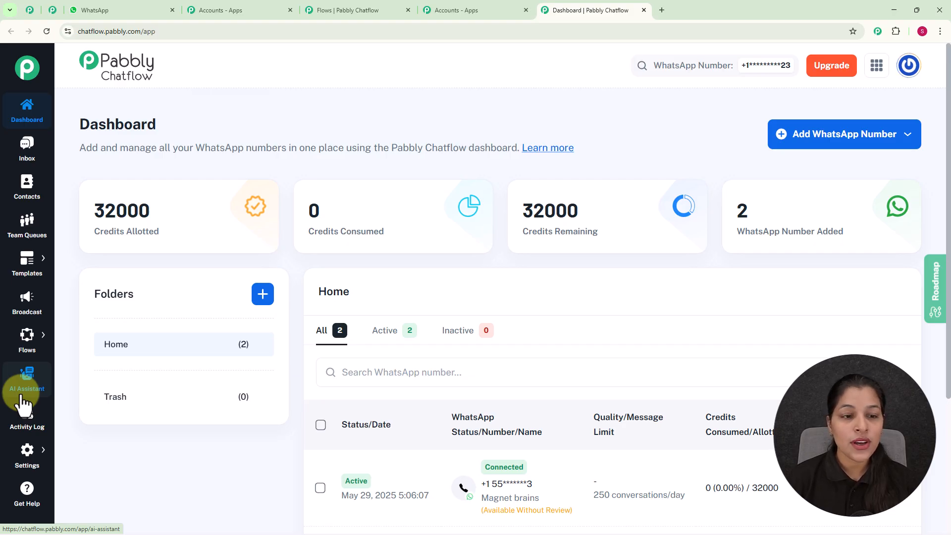
{"action": "left_click", "coordinate": [74, 332]}
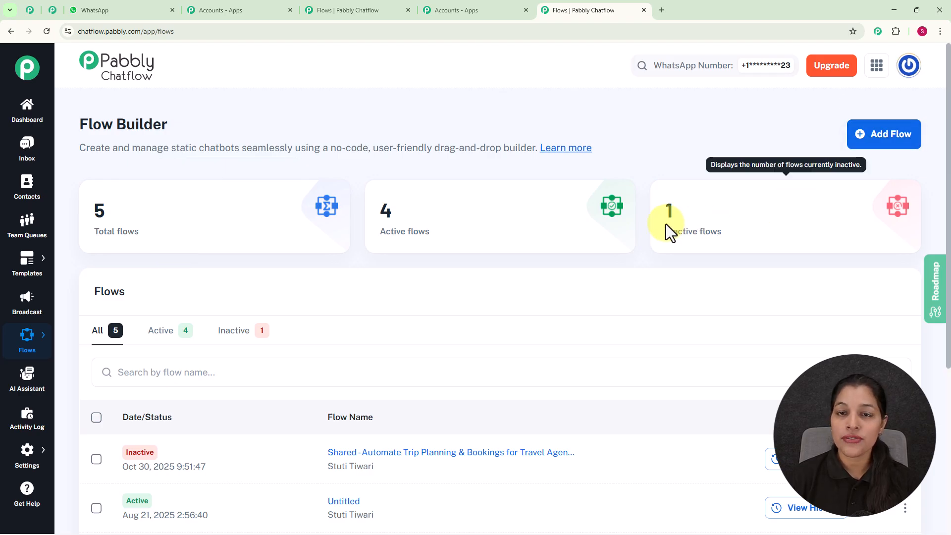
{"action": "left_click", "coordinate": [859, 138]}
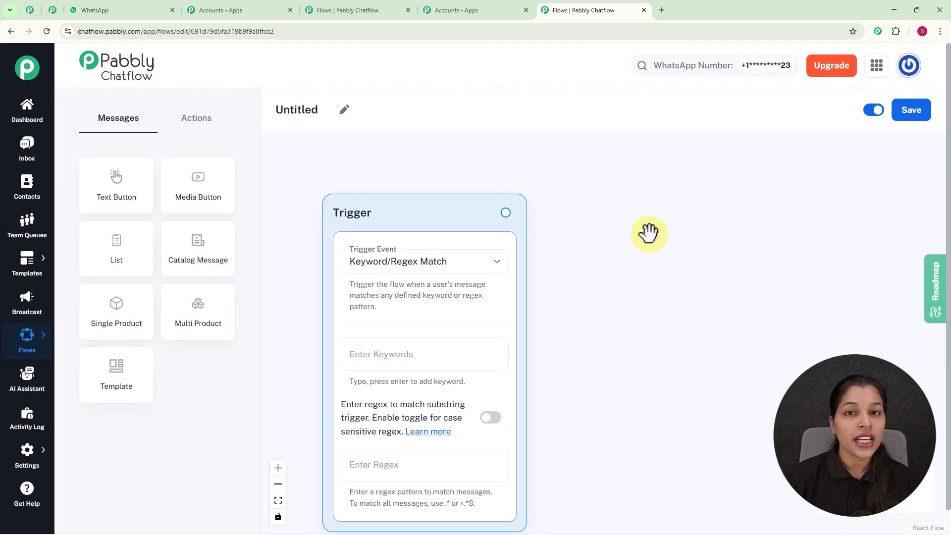
{"action": "left_click", "coordinate": [346, 111]}
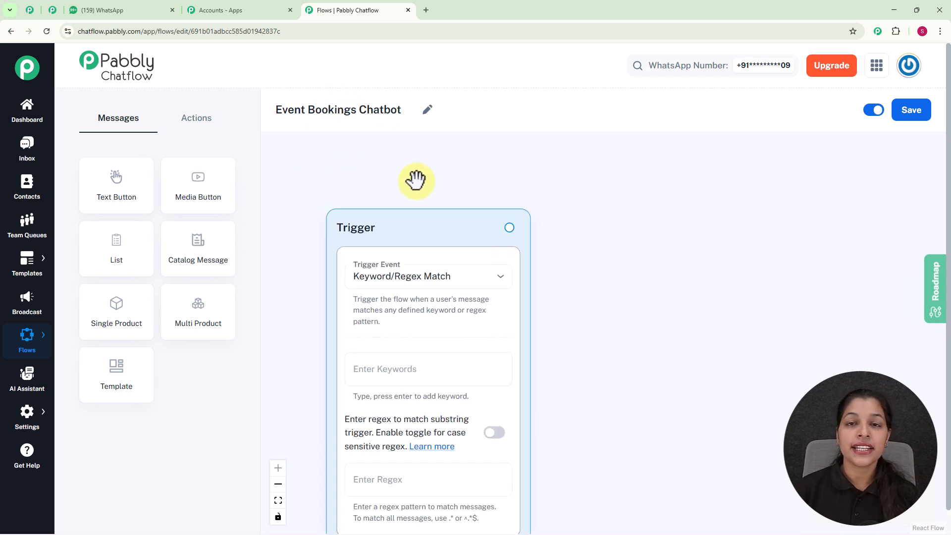
- Review the trigger events available for the Trigger block, keeping Keyword/Regex Match
{"action": "scroll", "coordinate": [403, 144], "scroll_direction": "up", "scroll_amount": 3}
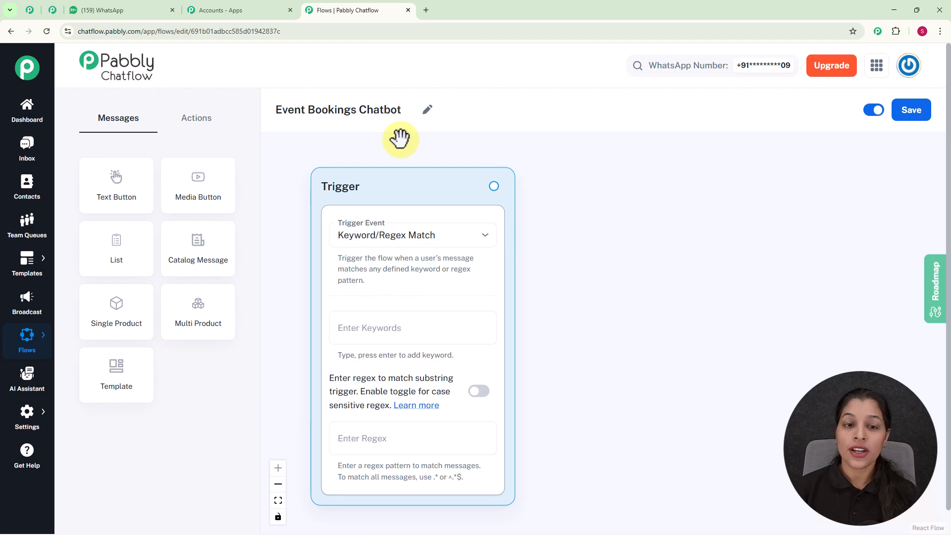
{"action": "left_click", "coordinate": [384, 237]}
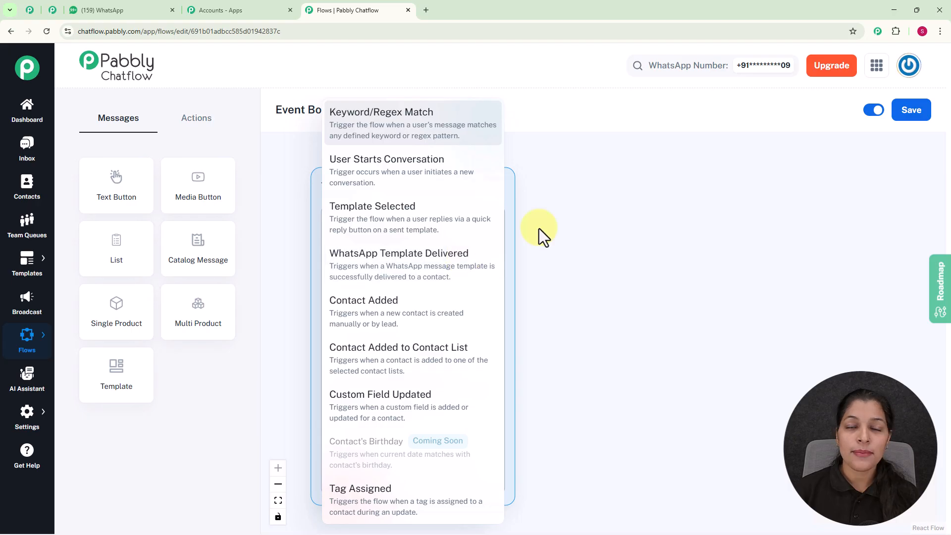
{"action": "left_click", "coordinate": [572, 204]}
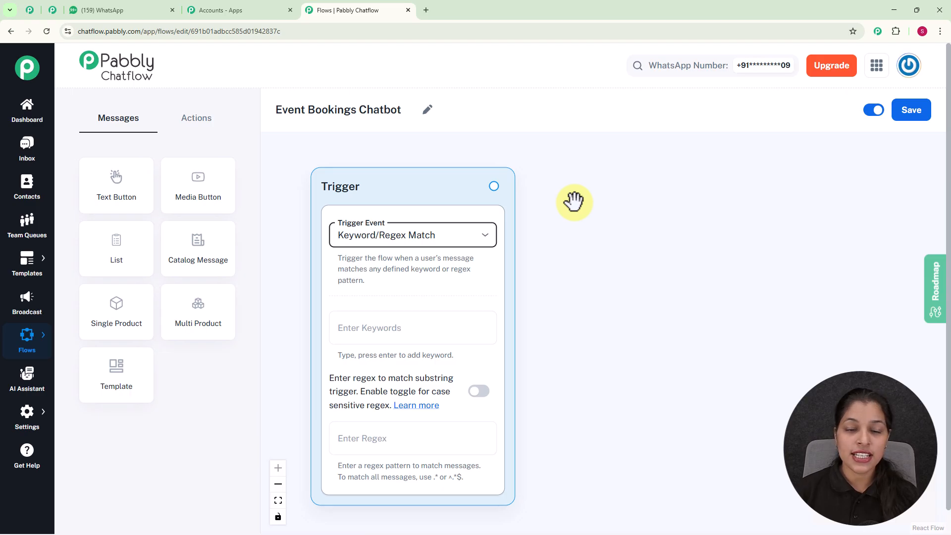
- Add the keyword "Event Booking" to the Trigger block
{"action": "left_click", "coordinate": [473, 335]}
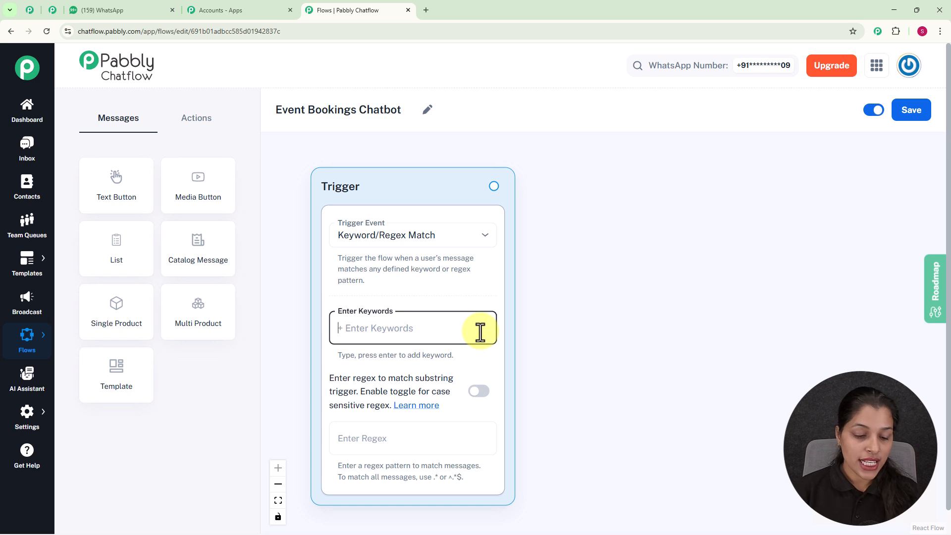
{"action": "type", "text": "Even"}
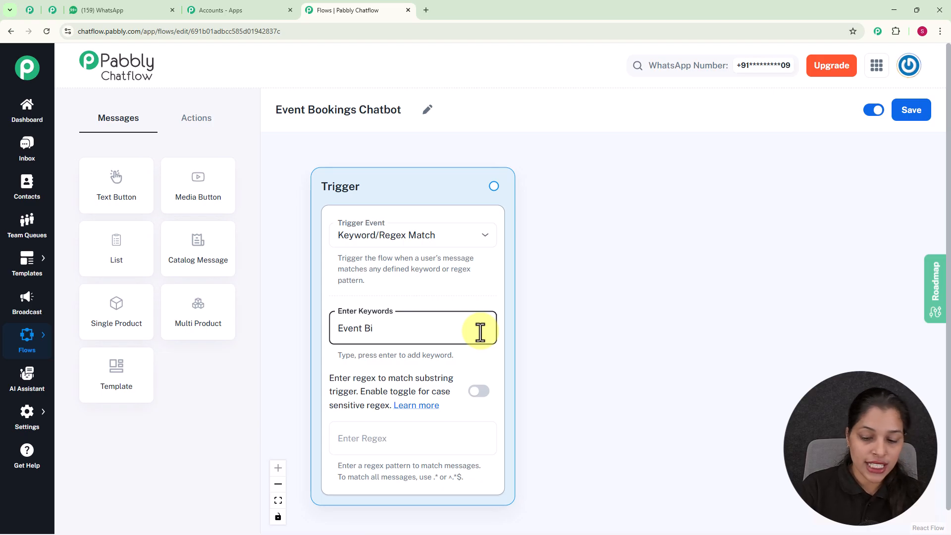
{"action": "type", "text": "t Booki"}
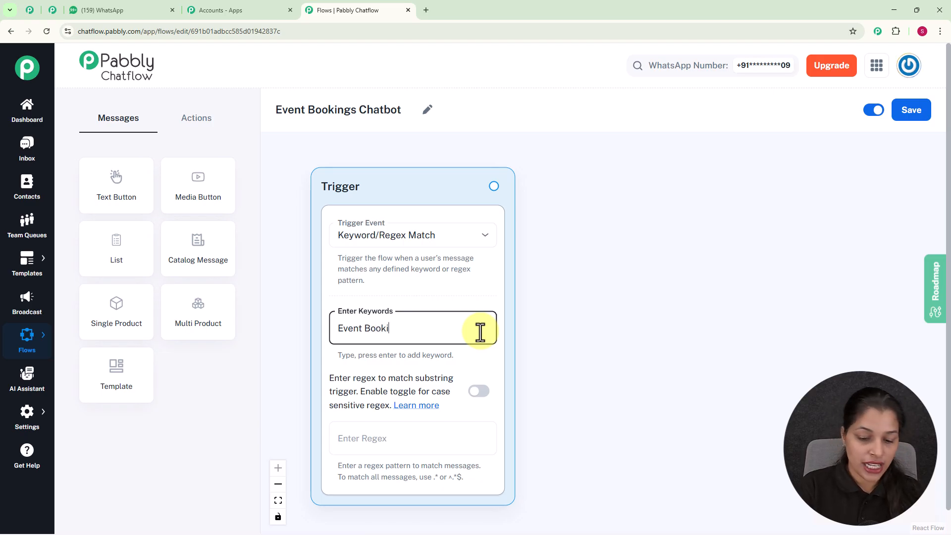
{"action": "type", "text": "ng"}
{"action": "key", "text": "Return"}
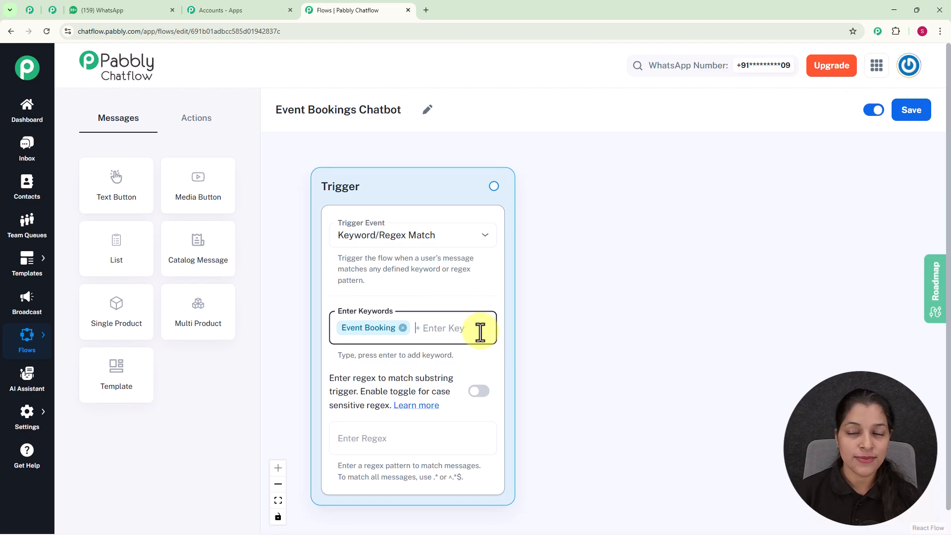
- Try the regex pattern [\s\S]+ in the Trigger block and clear the regex field again
{"action": "scroll", "coordinate": [480, 332], "scroll_direction": "down", "scroll_amount": 3}
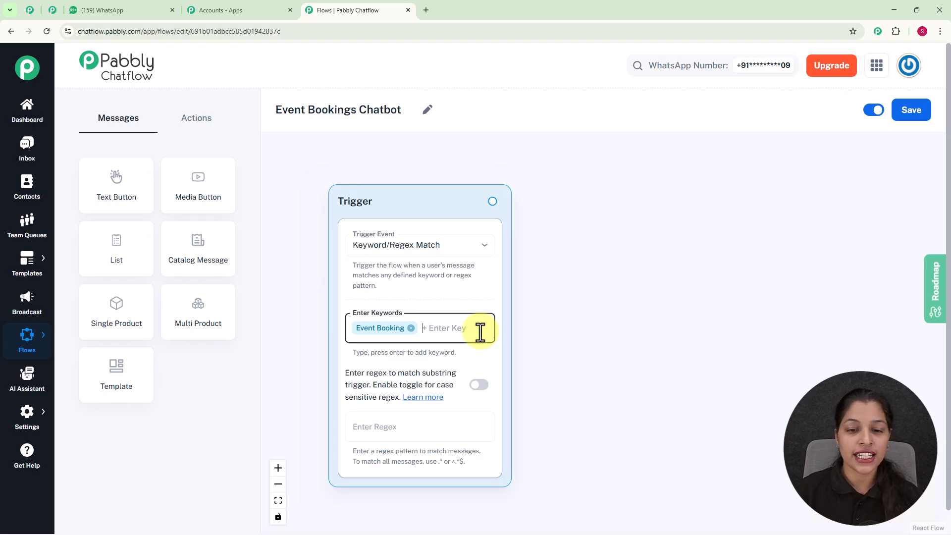
{"action": "left_click_drag", "start_coordinate": [615, 374], "coordinate": [580, 288]}
{"action": "scroll", "coordinate": [491, 308], "scroll_direction": "up", "scroll_amount": 2}
{"action": "left_click", "coordinate": [389, 328]}
{"action": "type", "text": "("}
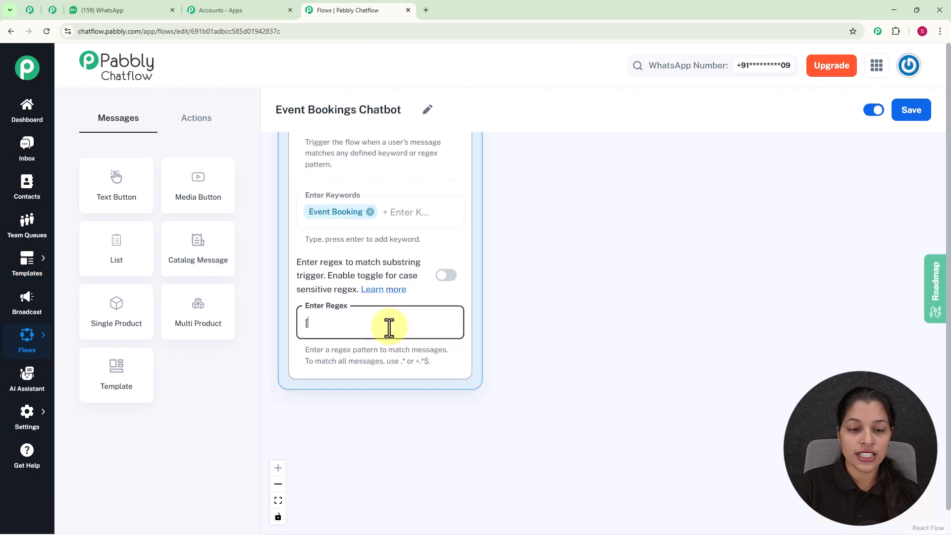
{"action": "type", "text": "\\s\\S]+"}
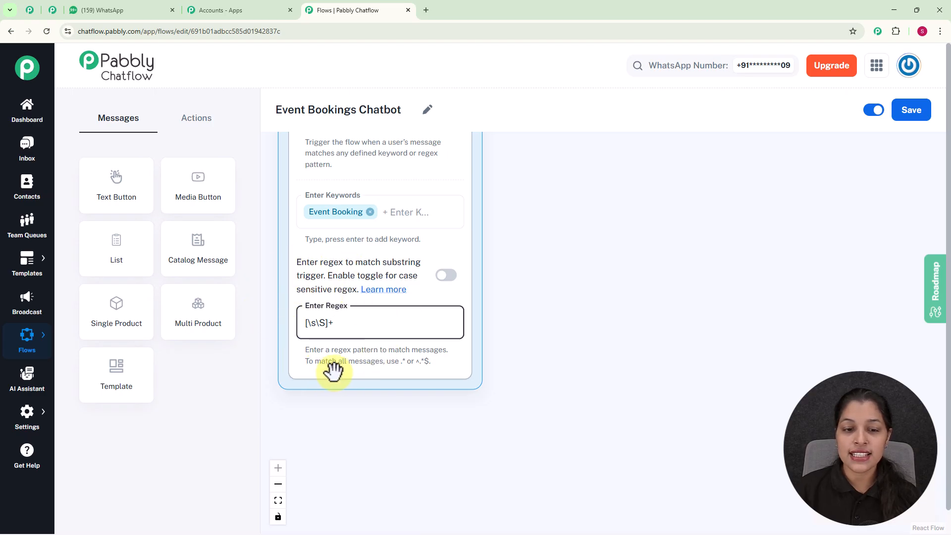
{"action": "scroll", "coordinate": [465, 298], "scroll_direction": "up", "scroll_amount": 1}
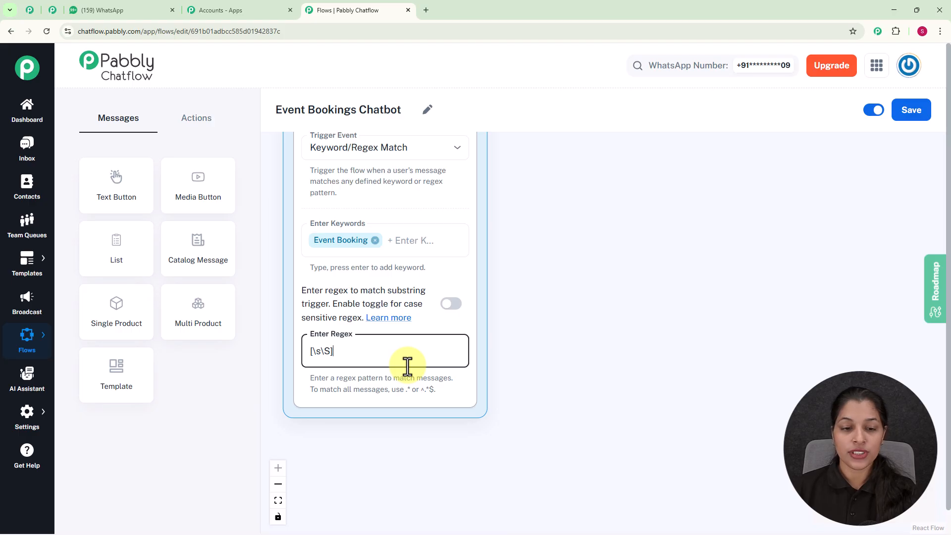
{"action": "key", "text": "BackSpace"}
{"action": "key", "text": "BackSpace"}
{"action": "key", "text": "BackSpace"}
{"action": "key", "text": "BackSpace"}
{"action": "scroll", "coordinate": [520, 317], "scroll_direction": "down", "scroll_amount": 3}
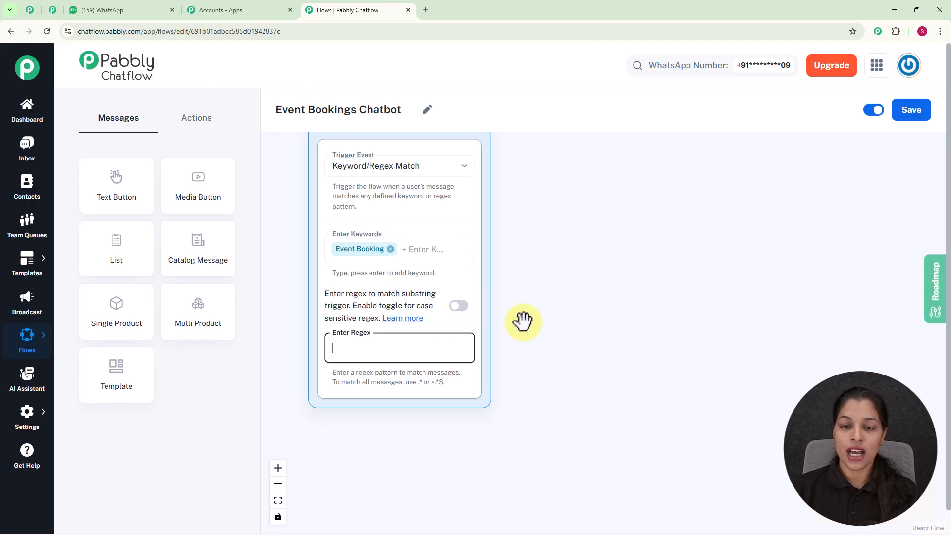
- Connect a Text Button block to the Trigger with the message "🎉 Hi there! Welcome to XYZ Event Services How can I assist you today?"
{"action": "left_click_drag", "start_coordinate": [548, 276], "coordinate": [523, 307]}
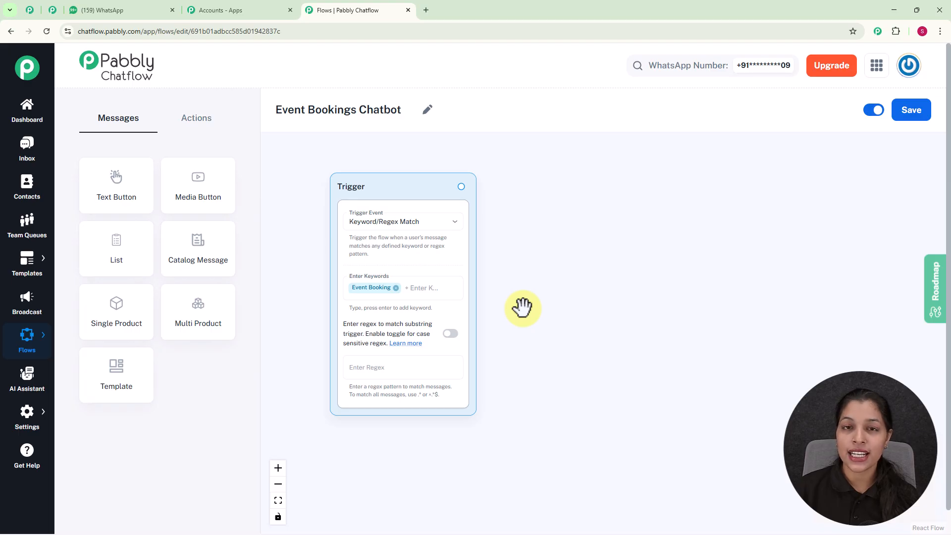
{"action": "scroll", "coordinate": [523, 307], "scroll_direction": "up", "scroll_amount": 2}
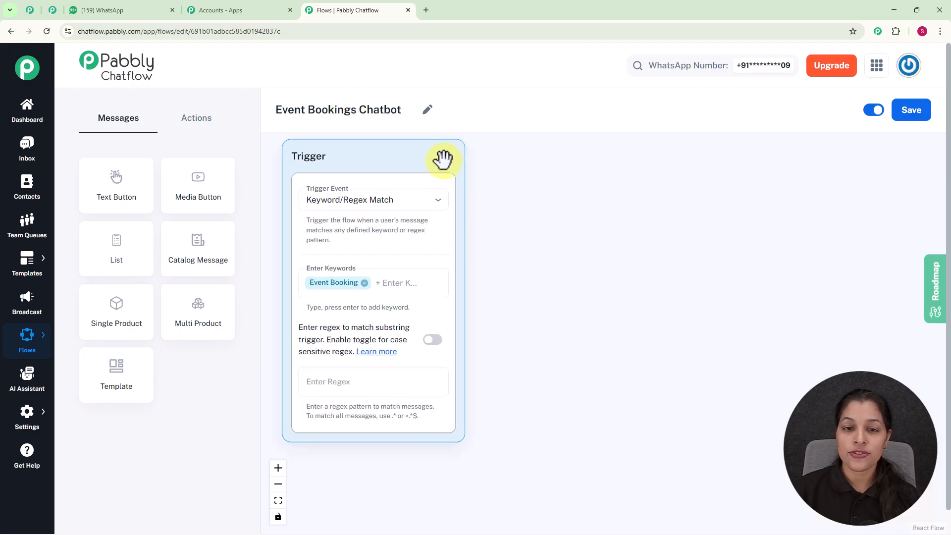
{"action": "left_click_drag", "start_coordinate": [443, 158], "coordinate": [569, 278]}
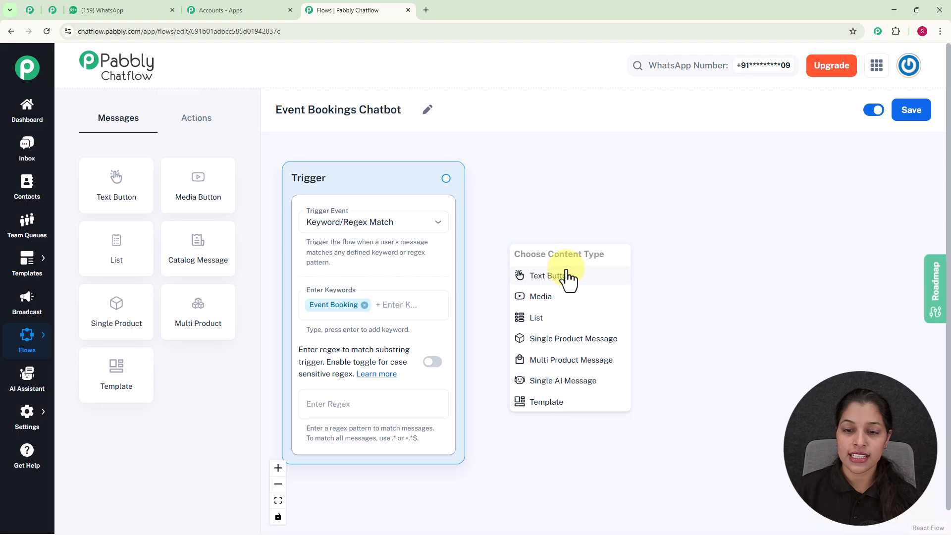
{"action": "left_click", "coordinate": [570, 277]}
{"action": "left_click", "coordinate": [595, 255]}
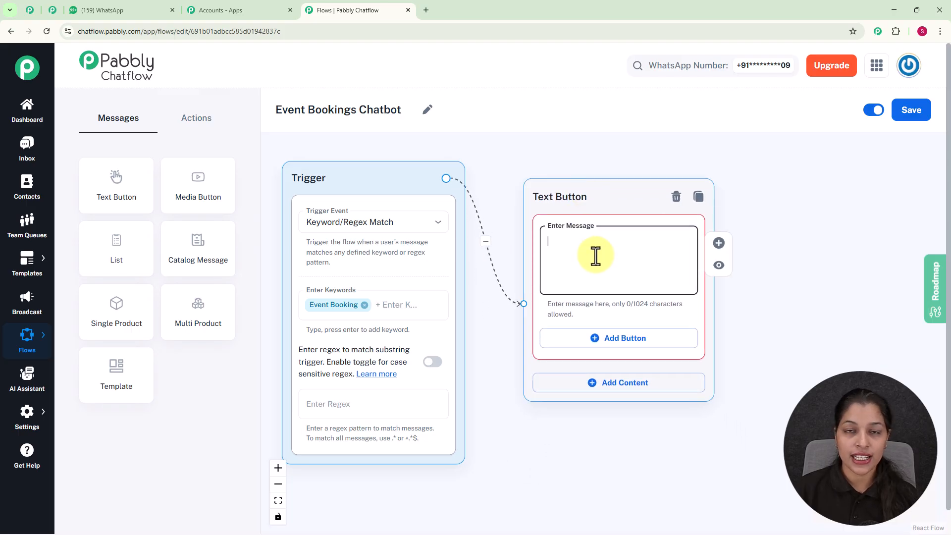
{"action": "type", "text": "🎉 Hi there! Welcome to XYZ Event Services How can I assist you today?"}
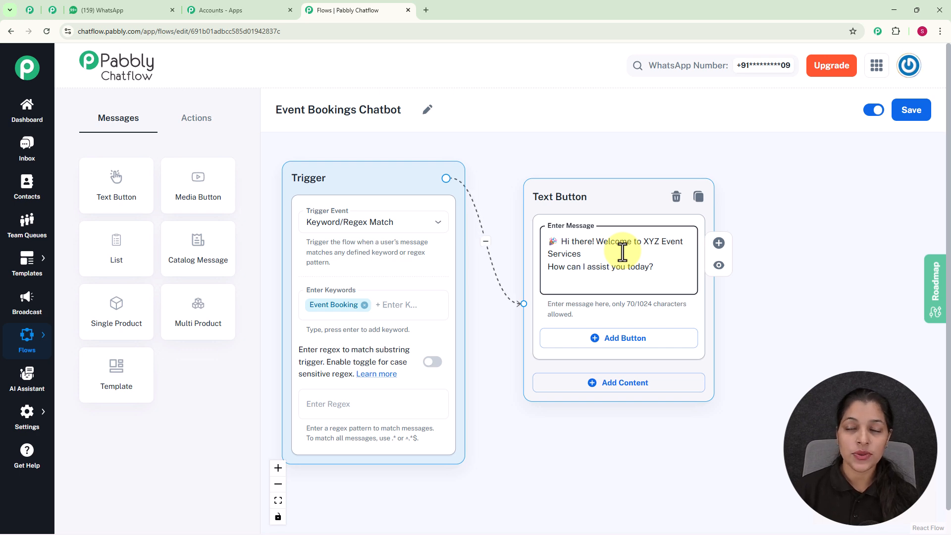
- Add a button labelled "♦ Event Packages" to the welcome message in the Text Button block
{"action": "left_click", "coordinate": [638, 341]}
{"action": "left_click_drag", "start_coordinate": [575, 186], "coordinate": [566, 140]}
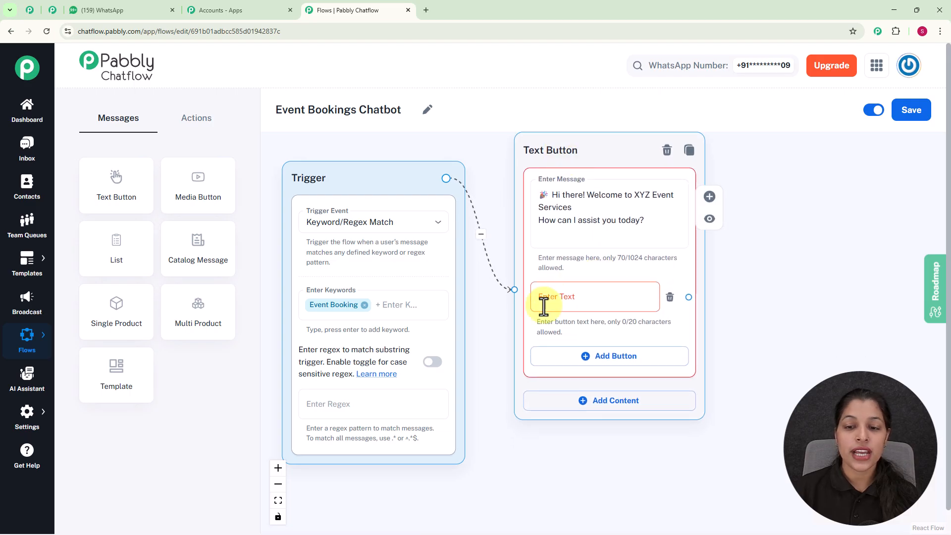
{"action": "scroll", "coordinate": [586, 288], "scroll_direction": "down", "scroll_amount": 3}
{"action": "left_click", "coordinate": [594, 293]}
{"action": "type", "text": "♦ Event Packages"}
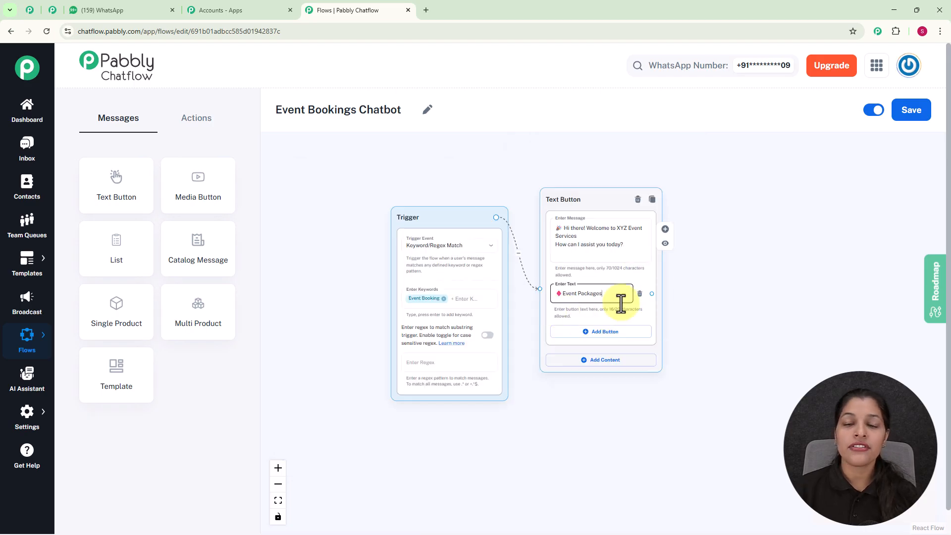
- Connect the Event Packages button to a new List block
{"action": "left_click_drag", "start_coordinate": [583, 197], "coordinate": [584, 214]}
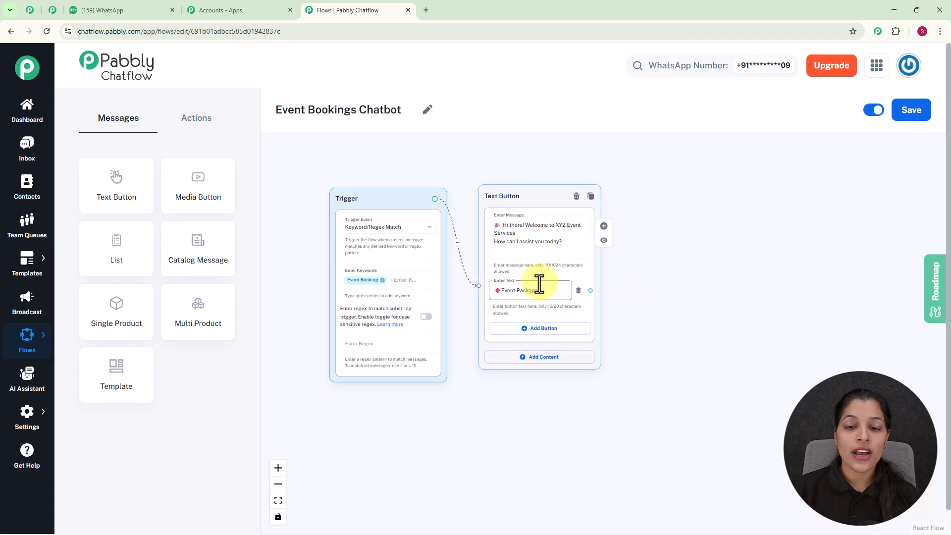
{"action": "scroll", "coordinate": [538, 283], "scroll_direction": "up", "scroll_amount": 3}
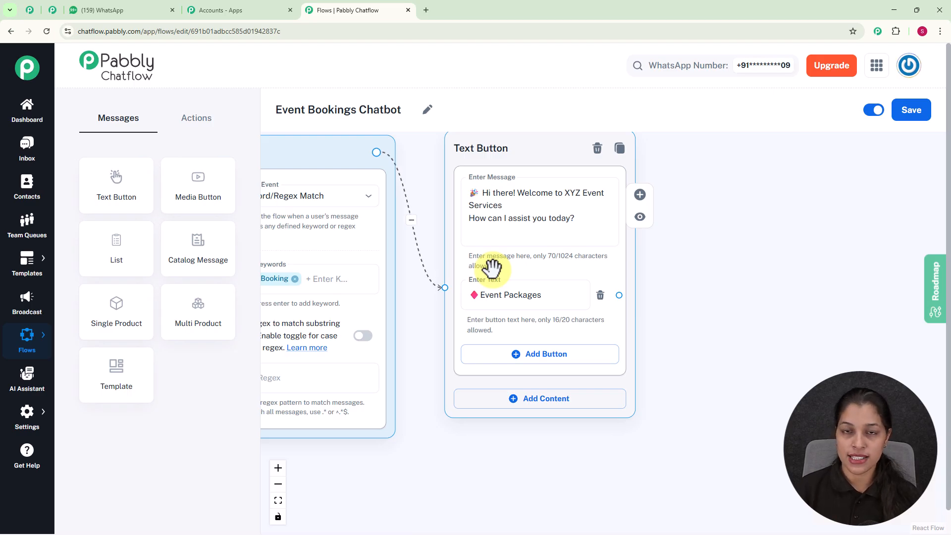
{"action": "left_click_drag", "start_coordinate": [619, 294], "coordinate": [709, 270]}
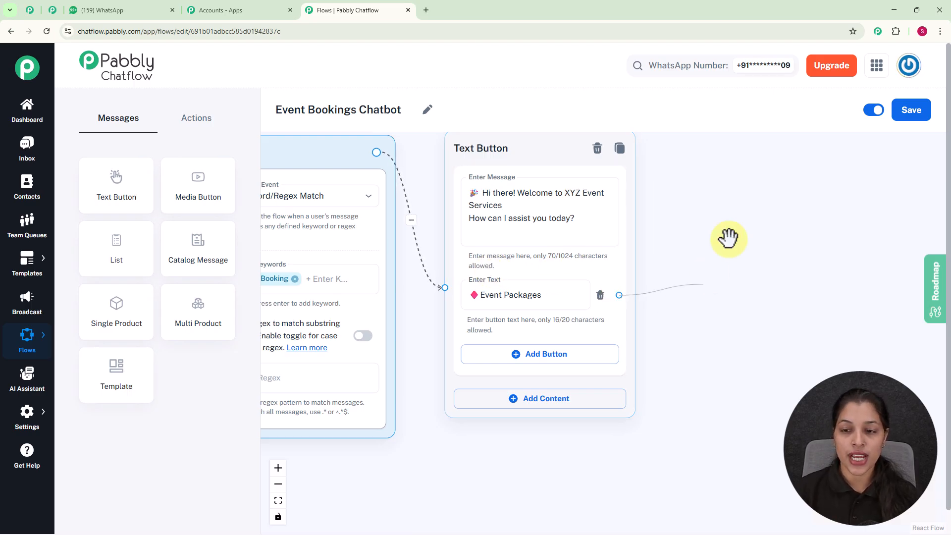
{"action": "left_click", "coordinate": [754, 285]}
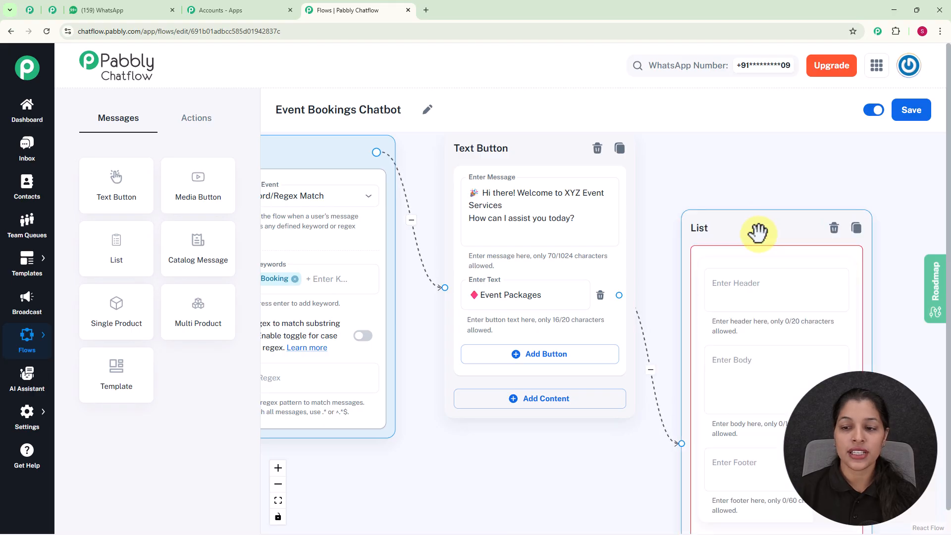
- Set the List block's body text to "Here are our event packages you can choose from:🌟"
{"action": "scroll", "coordinate": [703, 235], "scroll_direction": "up", "scroll_amount": 3}
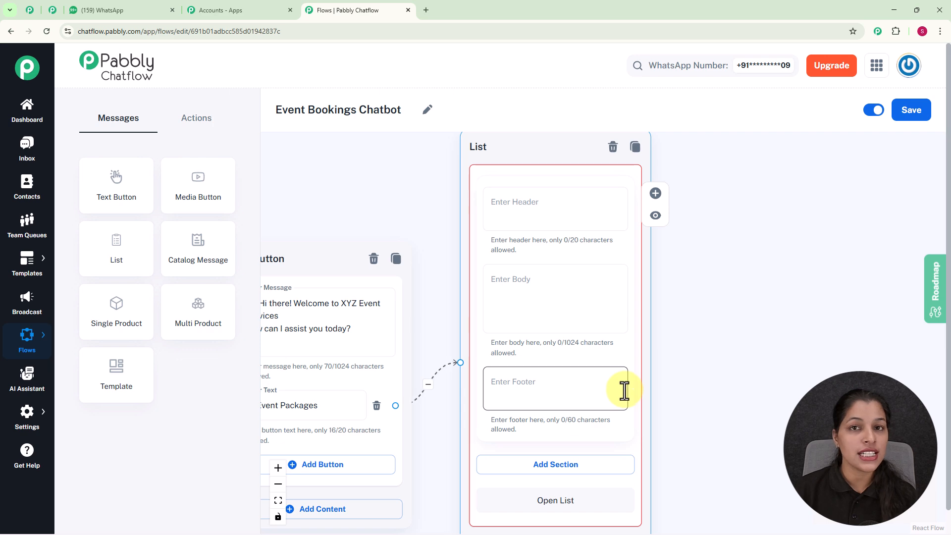
{"action": "left_click", "coordinate": [525, 294]}
{"action": "type", "text": "Here are our event packages you can choose from: 🌟"}
{"action": "scroll", "coordinate": [650, 270], "scroll_direction": "down", "scroll_amount": 5}
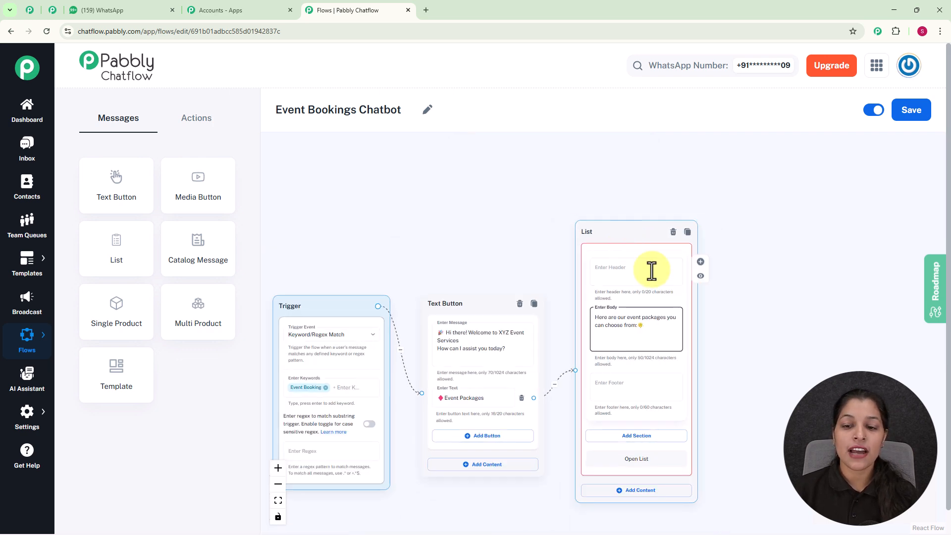
- Add a section titled "Packages" to the List block
{"action": "scroll", "coordinate": [688, 199], "scroll_direction": "up", "scroll_amount": 2}
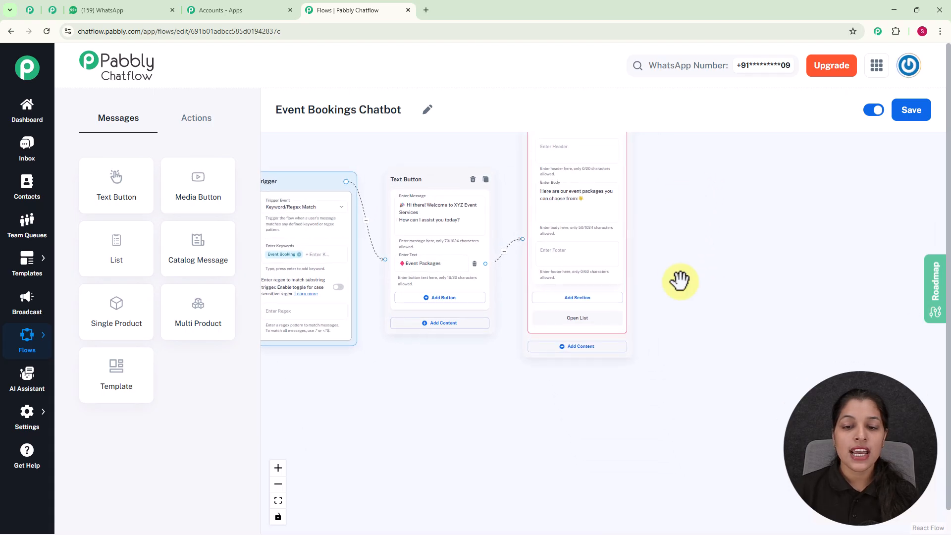
{"action": "scroll", "coordinate": [679, 280], "scroll_direction": "up", "scroll_amount": 3}
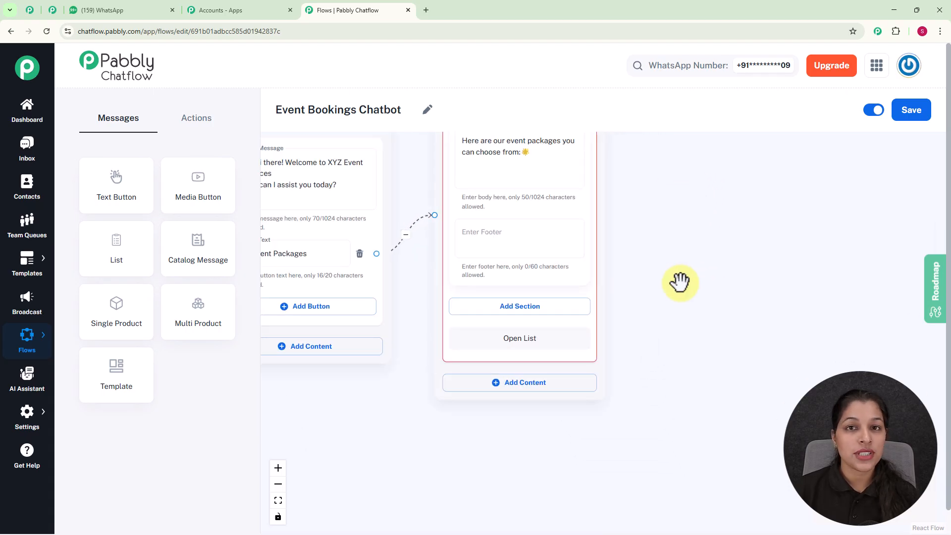
{"action": "left_click", "coordinate": [536, 310]}
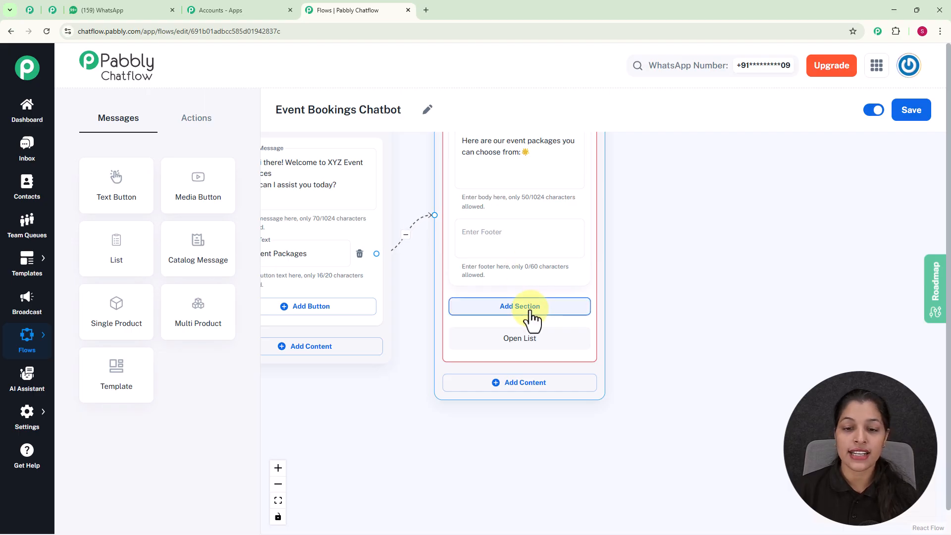
{"action": "left_click", "coordinate": [532, 317]}
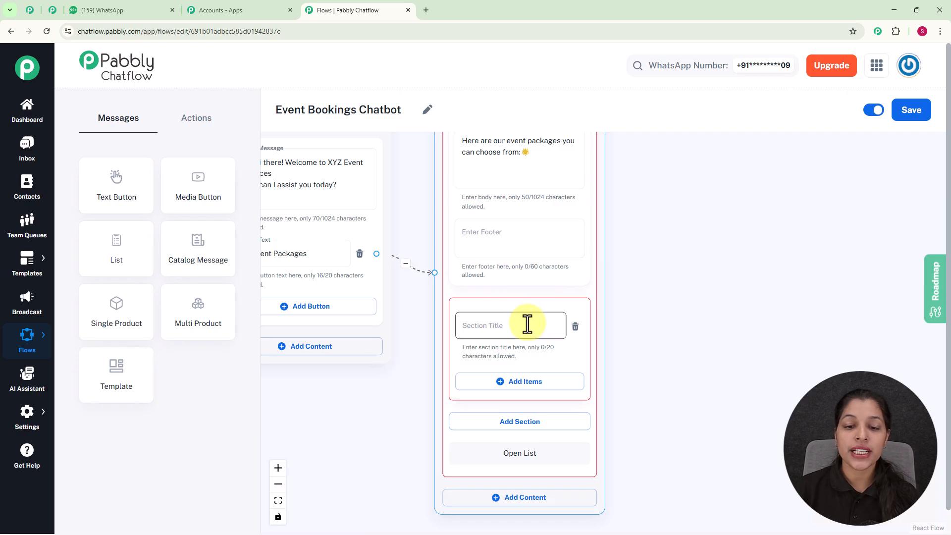
{"action": "left_click", "coordinate": [527, 324]}
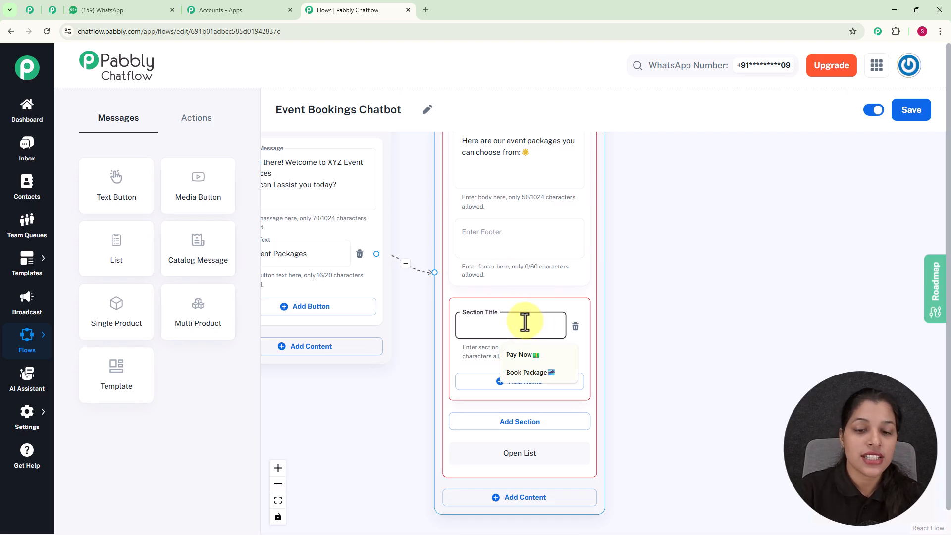
{"action": "type", "text": "p"}
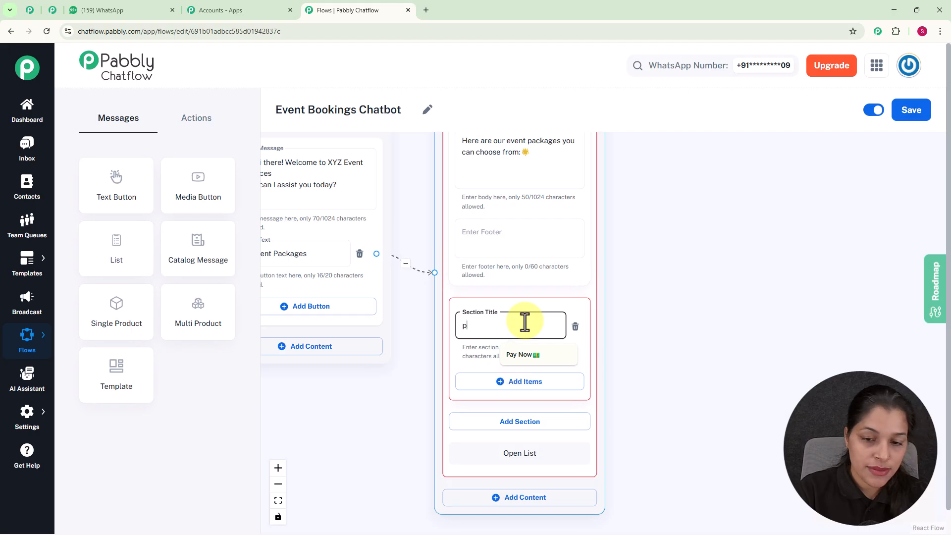
{"action": "key", "text": "BackSpace"}
{"action": "key", "text": "BackSpace"}
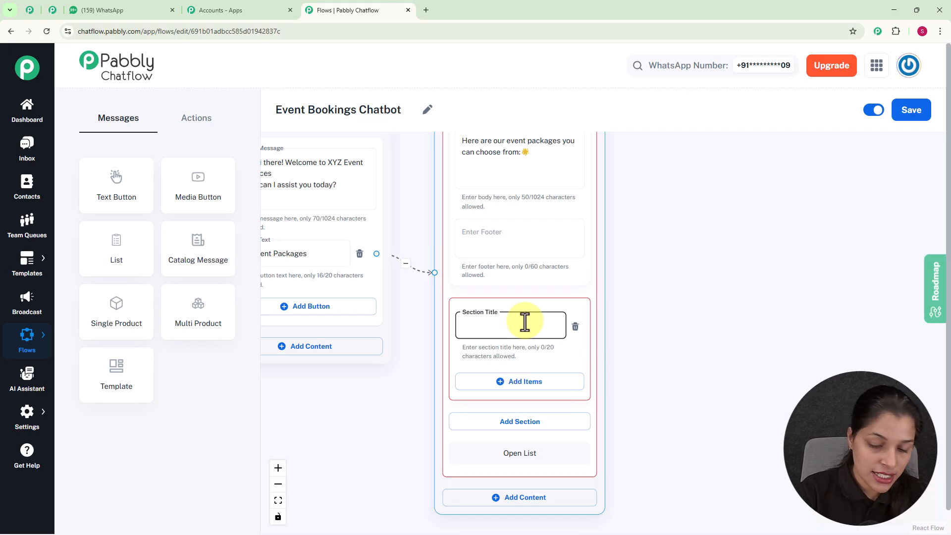
{"action": "type", "text": "Pa"}
{"action": "type", "text": "kages"}
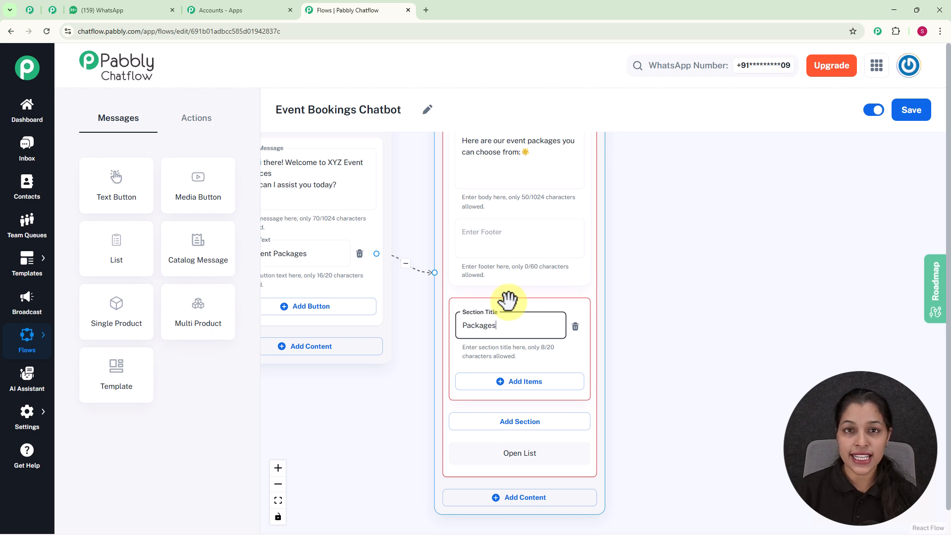
- Add an item titled "🎉 Basic Package" to the list's Packages section
{"action": "left_click", "coordinate": [520, 386]}
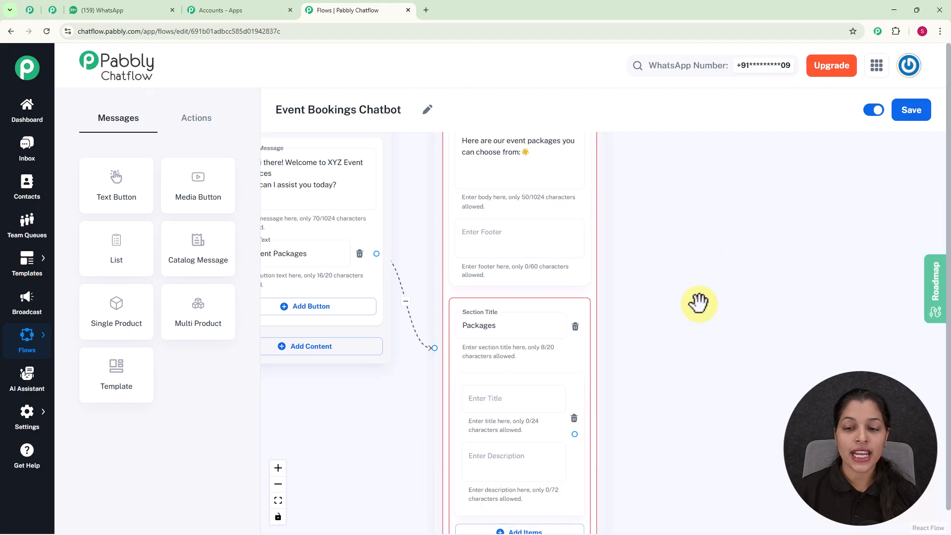
{"action": "scroll", "coordinate": [698, 300], "scroll_direction": "down", "scroll_amount": 2}
{"action": "left_click_drag", "start_coordinate": [700, 299], "coordinate": [657, 176]}
{"action": "scroll", "coordinate": [510, 248], "scroll_direction": "up", "scroll_amount": 3}
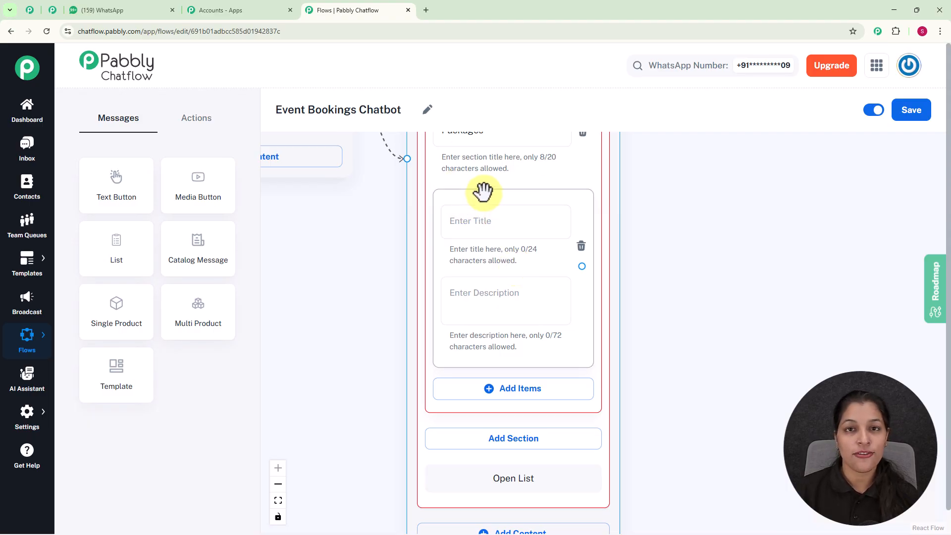
{"action": "left_click", "coordinate": [503, 213]}
{"action": "type", "text": "🎉 Basic Package"}
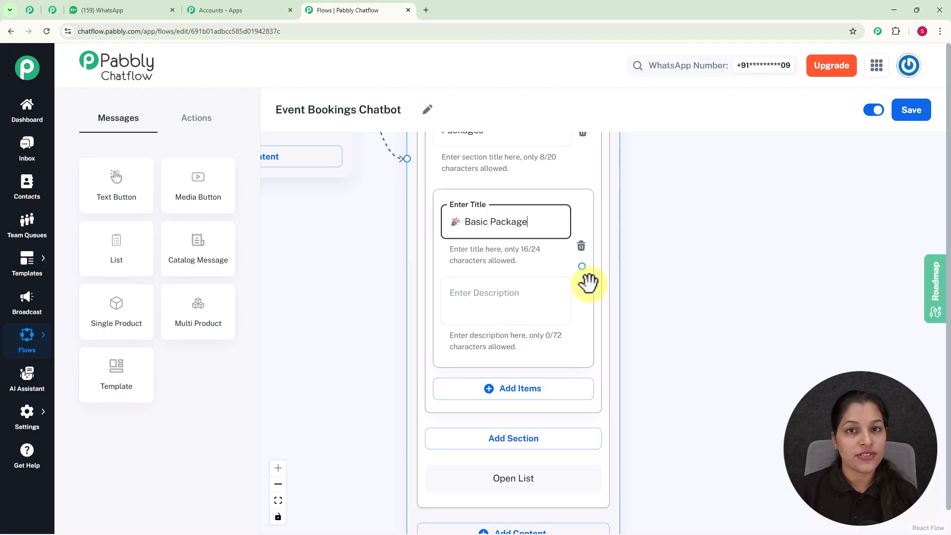
- Examine the Basic, Premium and Deluxe Package items in the List block's Packages section
{"action": "scroll", "coordinate": [588, 283], "scroll_direction": "down", "scroll_amount": 1}
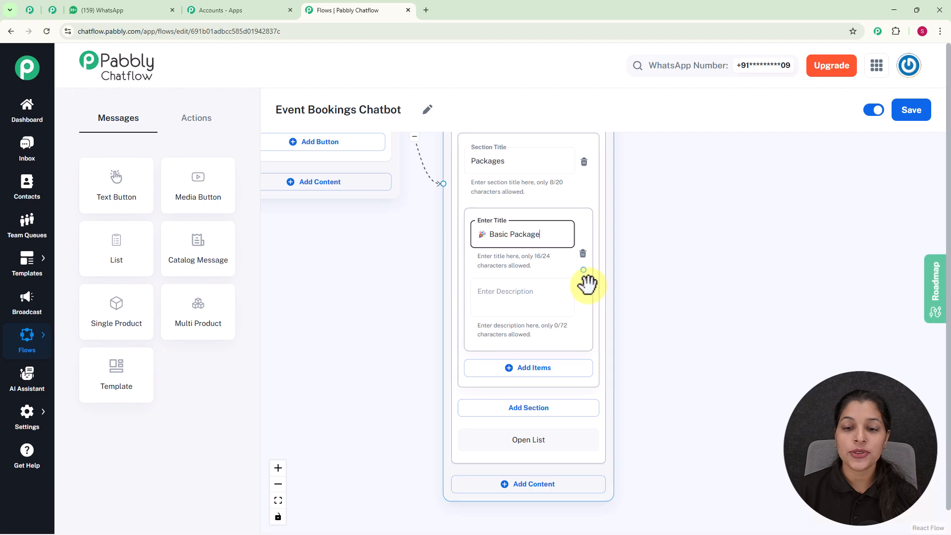
{"action": "scroll", "coordinate": [641, 295], "scroll_direction": "down", "scroll_amount": 2}
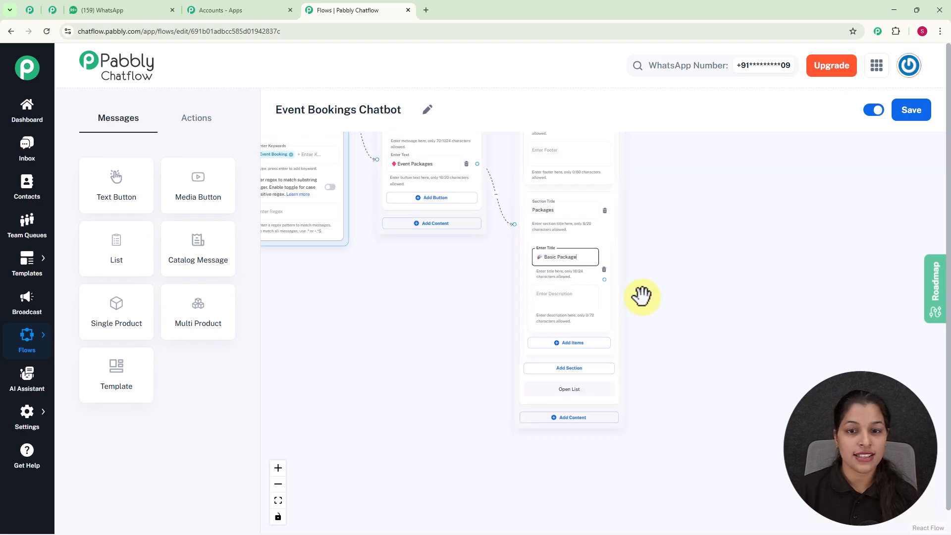
{"action": "scroll", "coordinate": [637, 342], "scroll_direction": "up", "scroll_amount": 5}
{"action": "left_click_drag", "start_coordinate": [728, 340], "coordinate": [681, 212]}
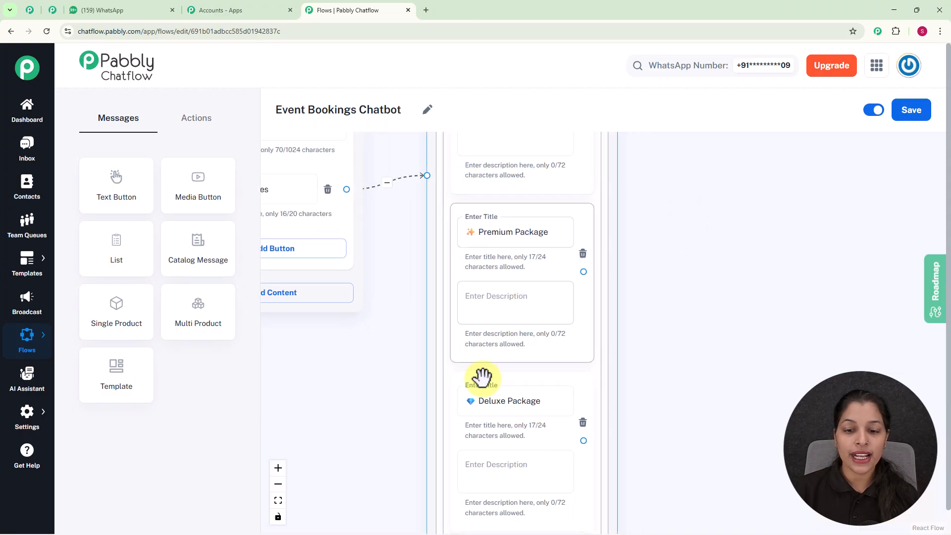
{"action": "scroll", "coordinate": [718, 280], "scroll_direction": "down", "scroll_amount": 4}
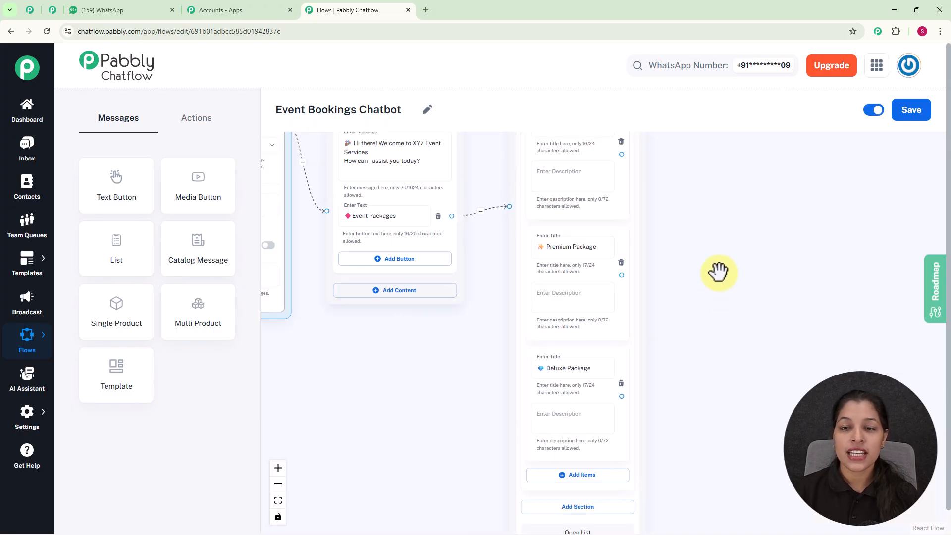
{"action": "left_click_drag", "start_coordinate": [717, 272], "coordinate": [560, 309]}
{"action": "scroll", "coordinate": [660, 306], "scroll_direction": "down", "scroll_amount": 2}
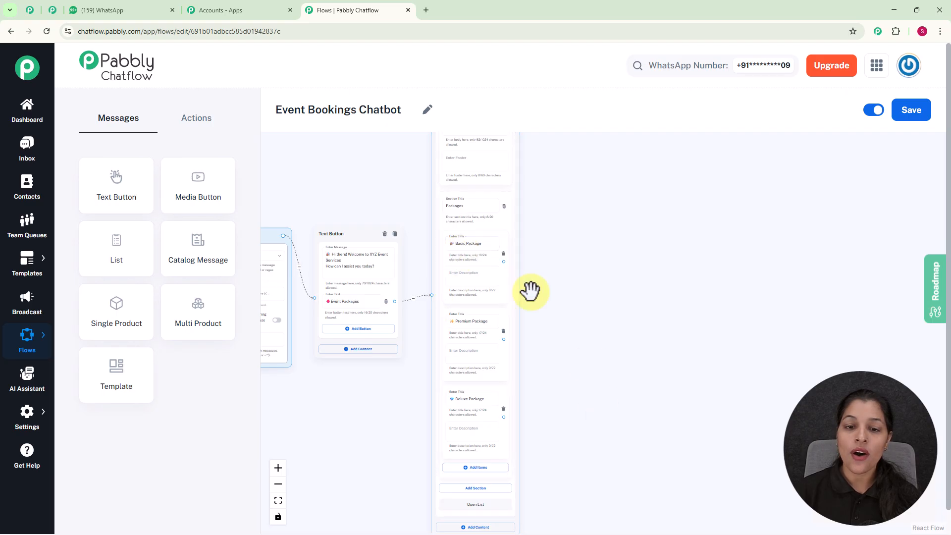
- Add a Set Custom Field action beside the List block and connect the Basic Package item to it
{"action": "scroll", "coordinate": [444, 314], "scroll_direction": "up", "scroll_amount": 3}
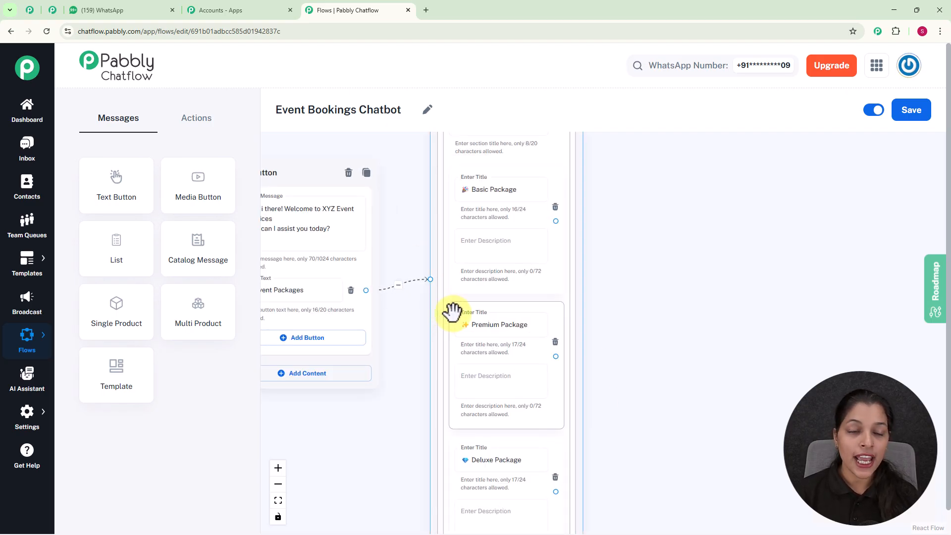
{"action": "left_click", "coordinate": [211, 128]}
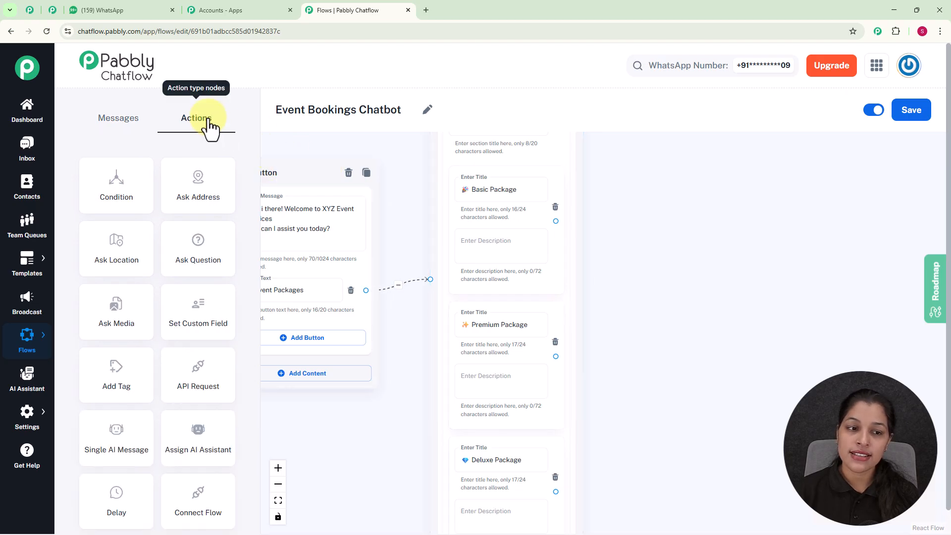
{"action": "left_click_drag", "start_coordinate": [206, 309], "coordinate": [626, 225]}
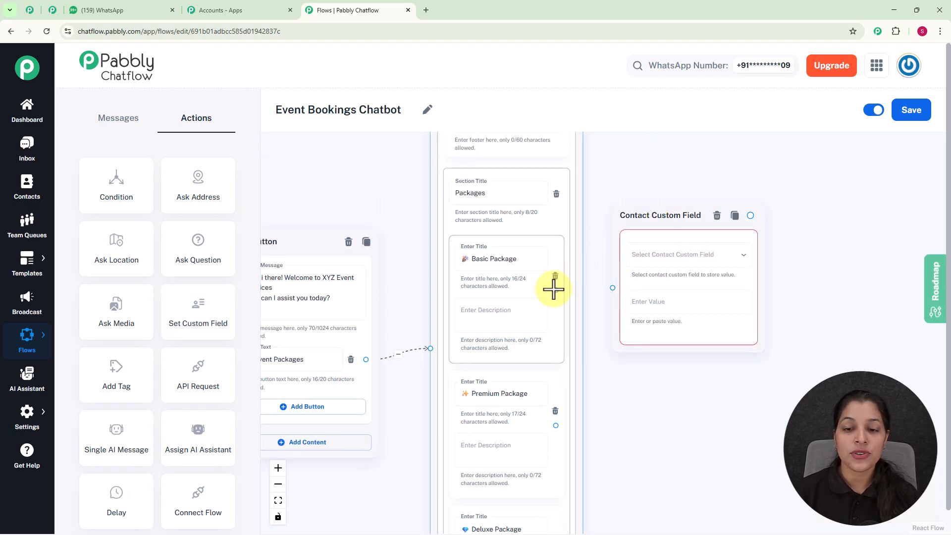
{"action": "left_click_drag", "start_coordinate": [554, 287], "coordinate": [612, 287]}
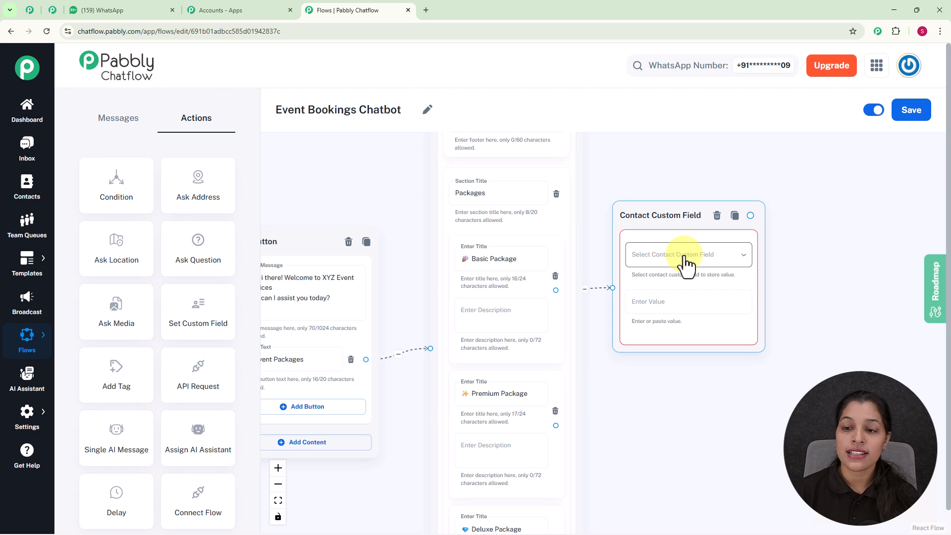
- Look through the contact custom fields offered in the Contact Custom Field block without choosing one
{"action": "left_click", "coordinate": [685, 261]}
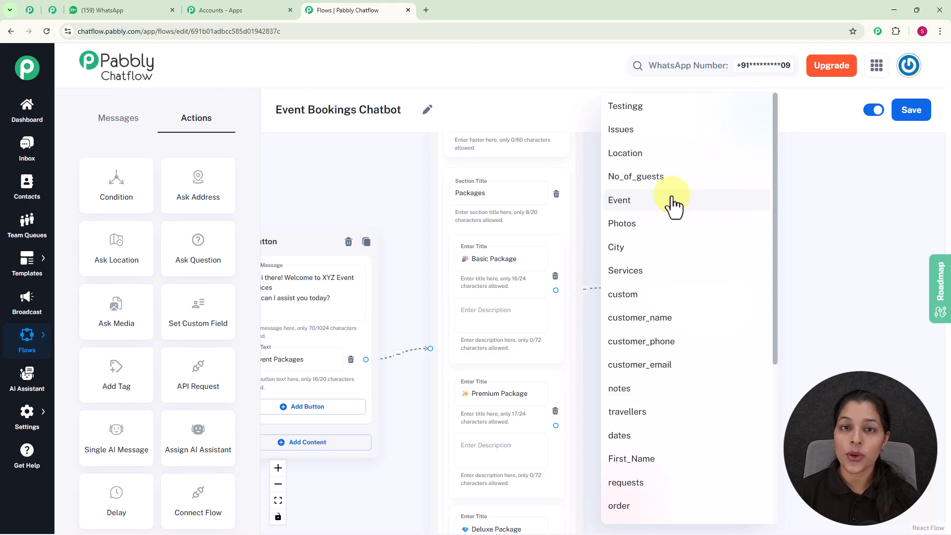
{"action": "left_click", "coordinate": [804, 205]}
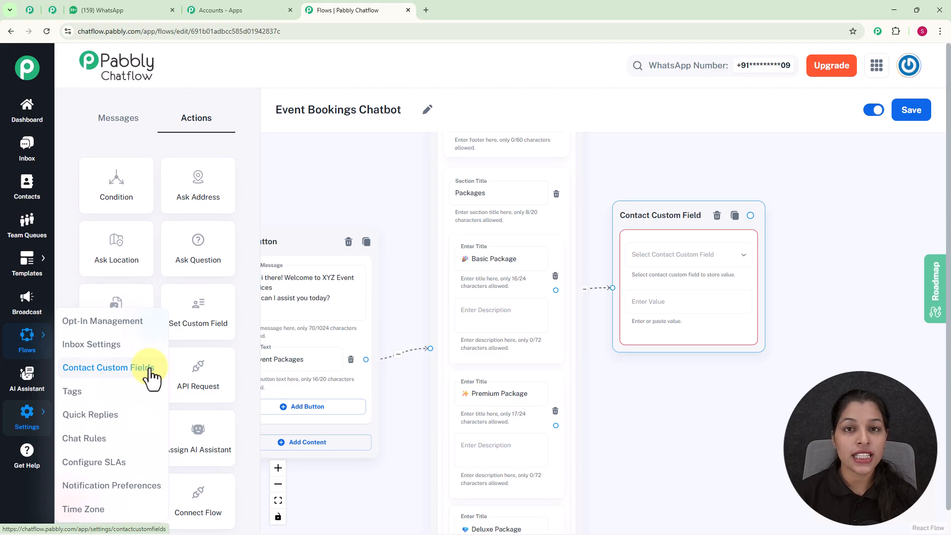
{"action": "left_click", "coordinate": [876, 199]}
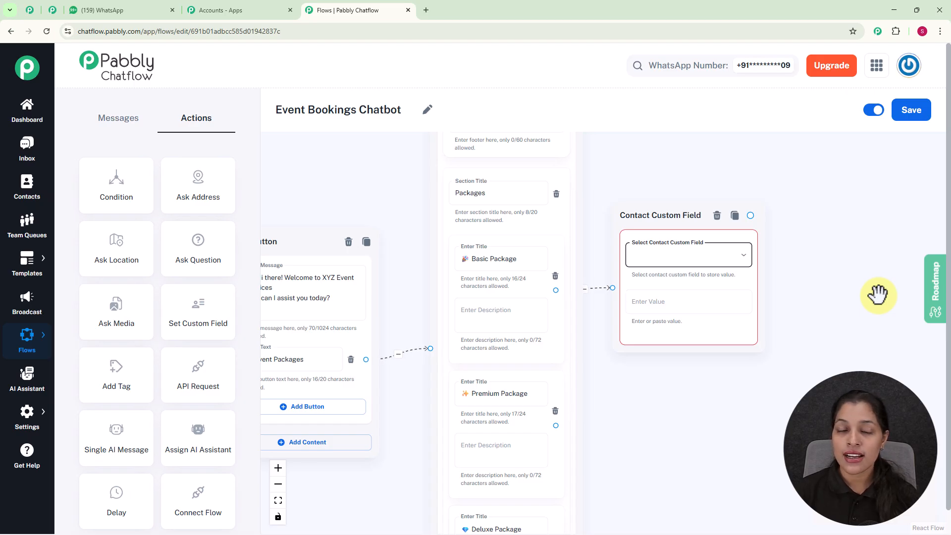
- Switch to the Contact Custom Fields settings page and review the existing fields down to the end of the list
{"action": "mouse_move", "coordinate": [25, 414]}
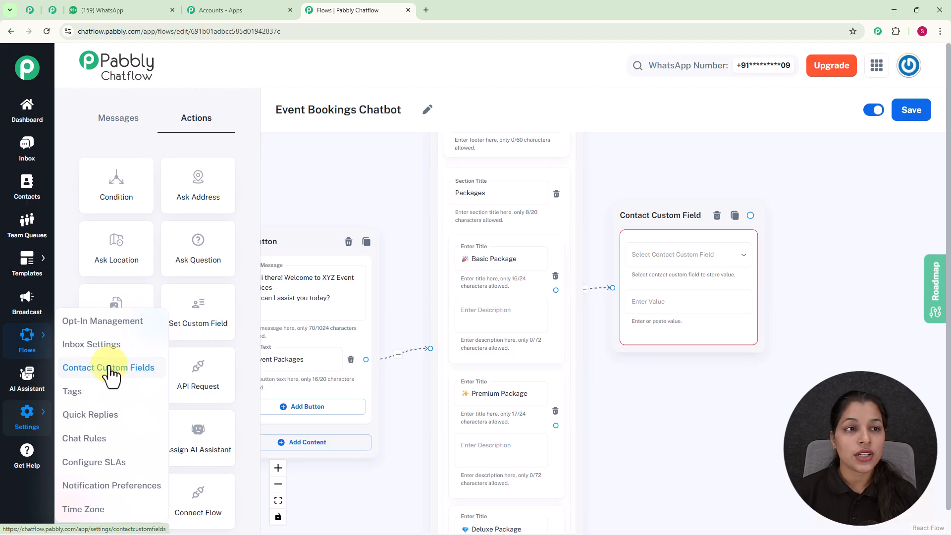
{"action": "left_click", "coordinate": [49, 18]}
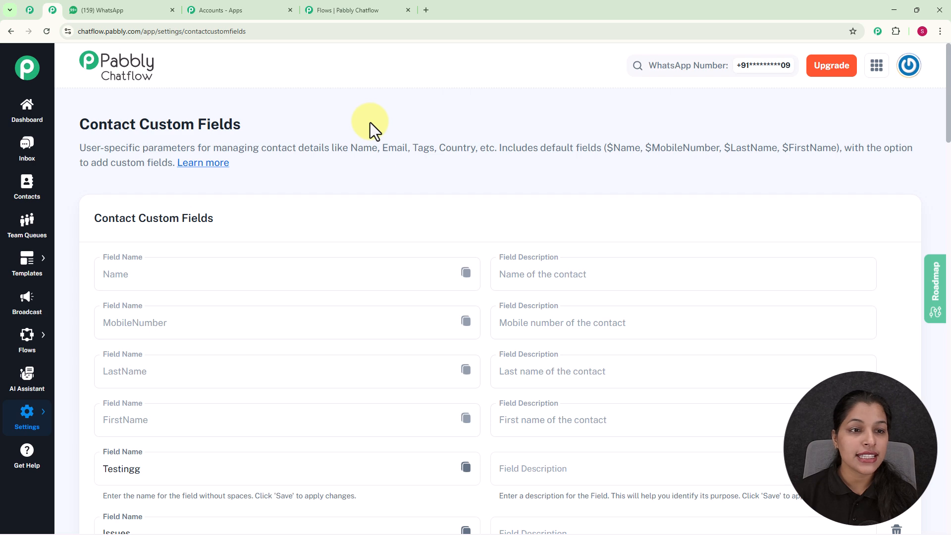
{"action": "scroll", "coordinate": [369, 123], "scroll_direction": "down", "scroll_amount": 8}
{"action": "scroll", "coordinate": [370, 123], "scroll_direction": "down", "scroll_amount": 14}
{"action": "scroll", "coordinate": [370, 122], "scroll_direction": "down", "scroll_amount": 11}
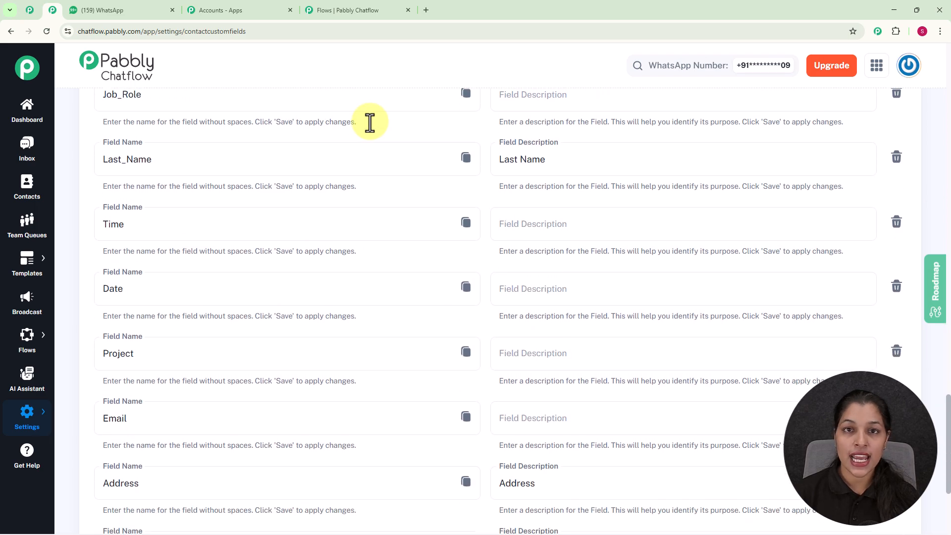
{"action": "scroll", "coordinate": [370, 122], "scroll_direction": "down", "scroll_amount": 4}
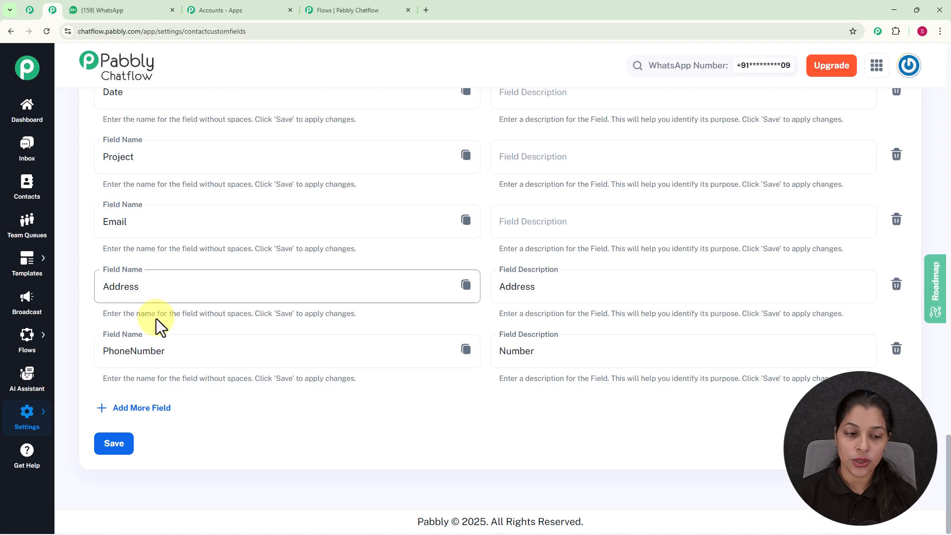
- Try adding a blank contact custom field after PhoneNumber and delete it again
{"action": "left_click", "coordinate": [134, 407]}
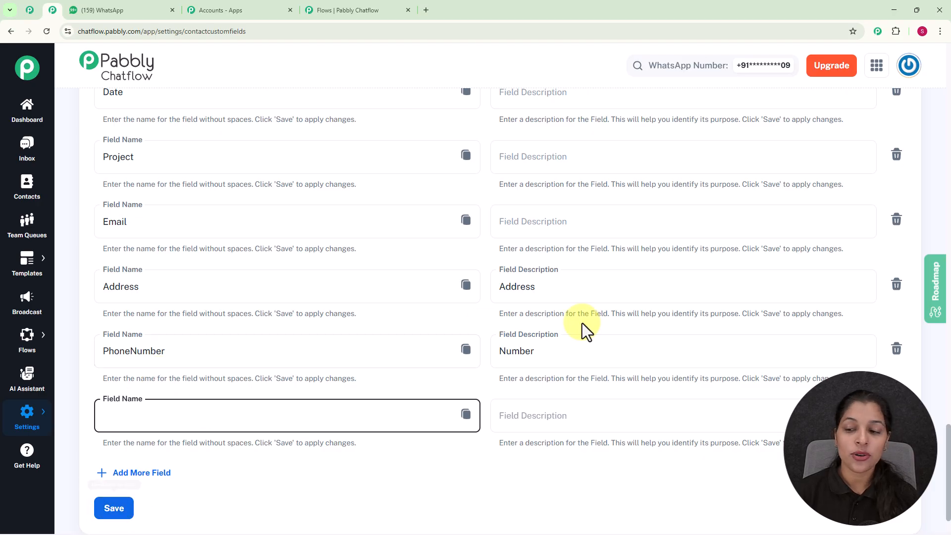
{"action": "scroll", "coordinate": [741, 392], "scroll_direction": "up", "scroll_amount": 1}
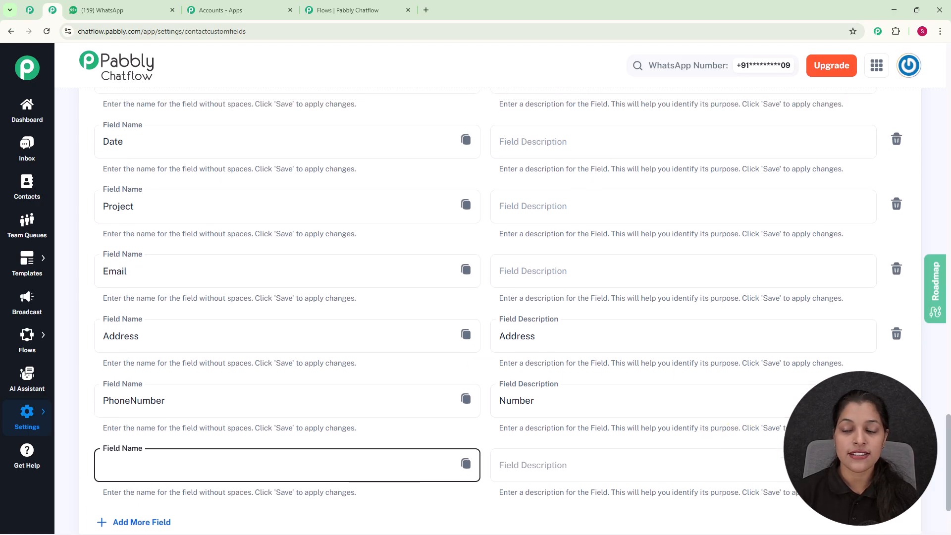
{"action": "left_click", "coordinate": [896, 463]}
{"action": "left_click", "coordinate": [577, 321]}
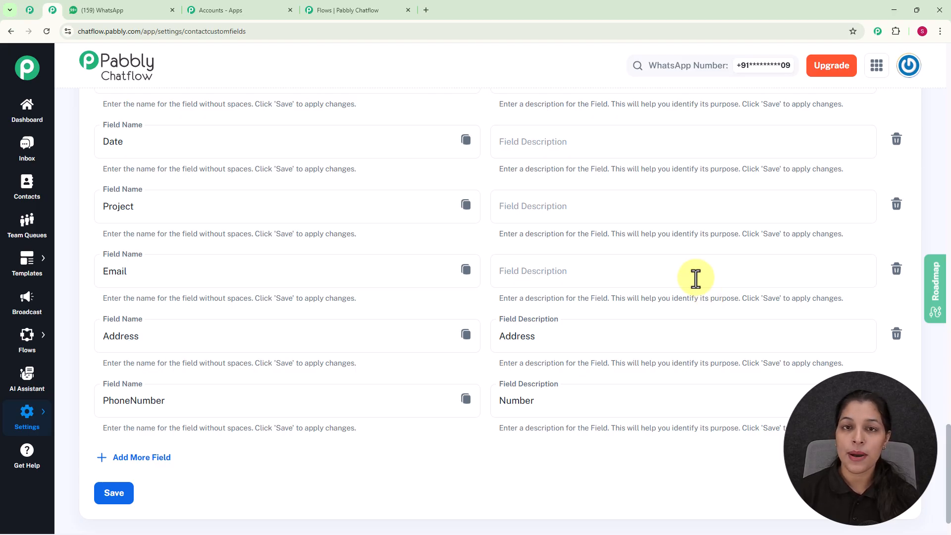
- Return to the Event Bookings Chatbot flow and choose selected_package as the field in the Contact Custom Field block
{"action": "left_click", "coordinate": [346, 10]}
{"action": "left_click", "coordinate": [879, 217]}
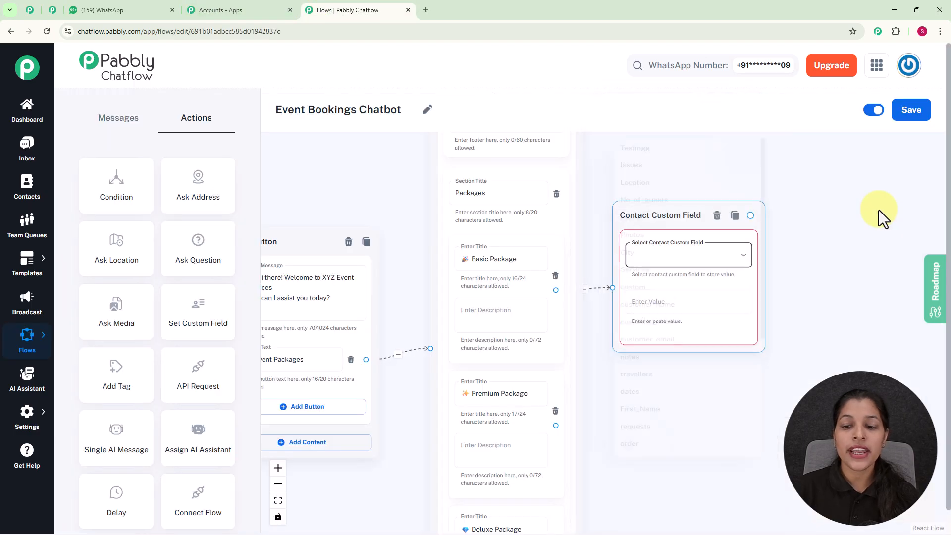
{"action": "left_click", "coordinate": [728, 257]}
{"action": "scroll", "coordinate": [647, 317], "scroll_direction": "down", "scroll_amount": 5}
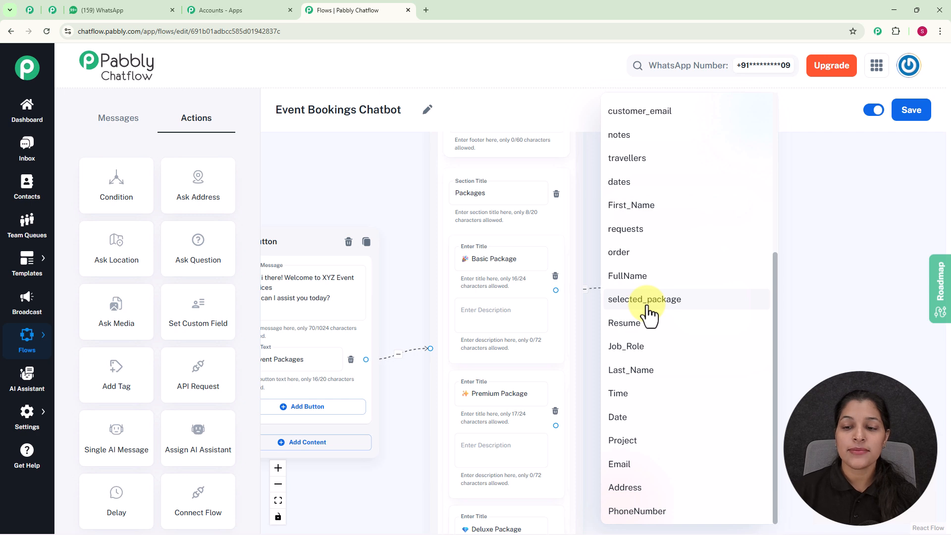
{"action": "left_click", "coordinate": [646, 306]}
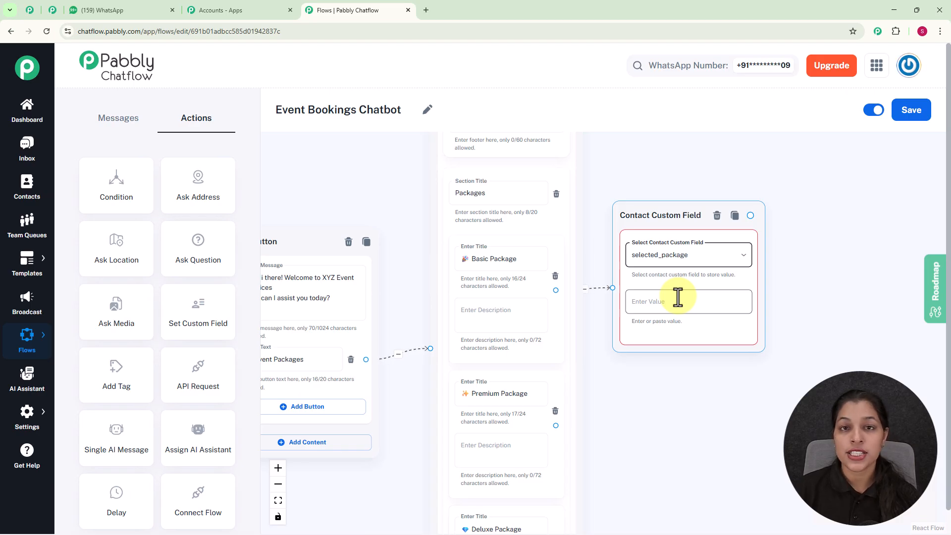
- Copy the 🎉 Basic Package item title into the value field of the Contact Custom Field block
{"action": "left_click", "coordinate": [545, 263]}
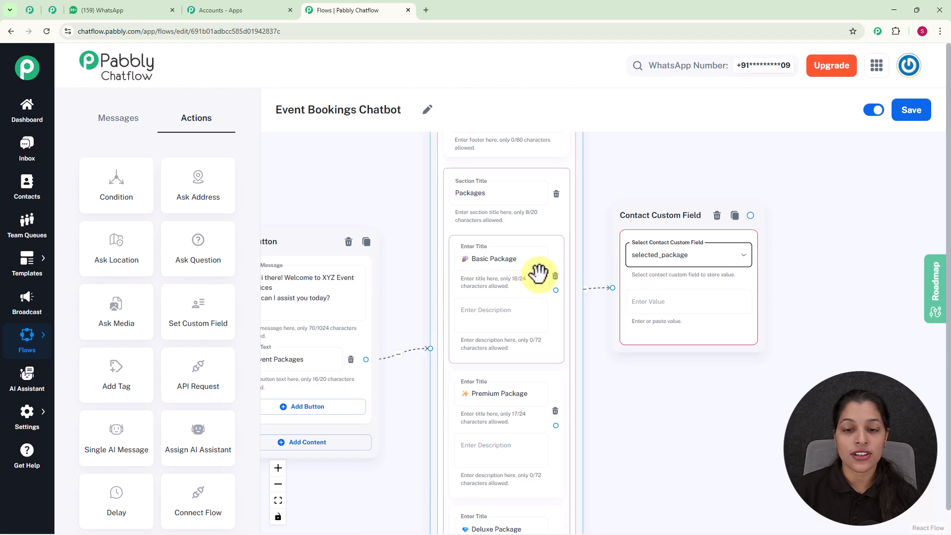
{"action": "double_click", "coordinate": [494, 261]}
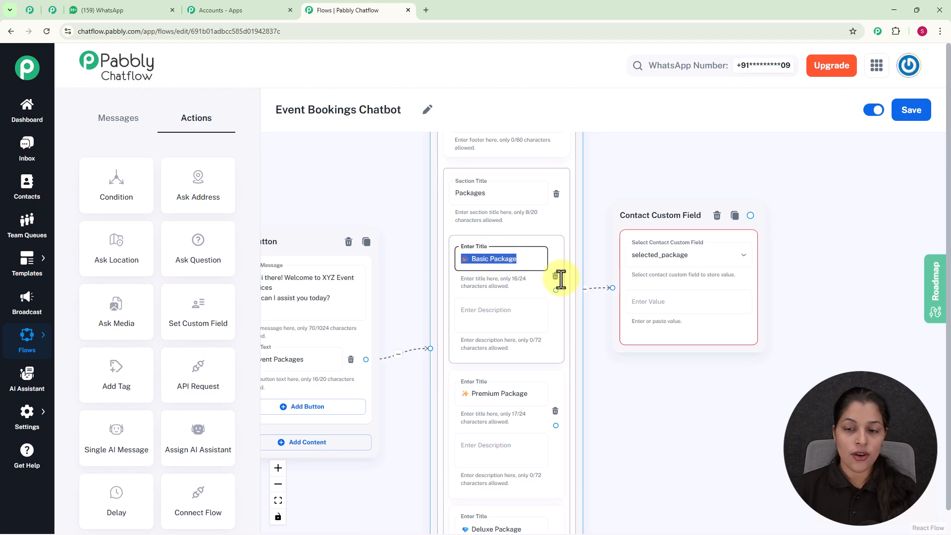
{"action": "left_click", "coordinate": [678, 302]}
{"action": "type", "text": "🎉 Basic Package"}
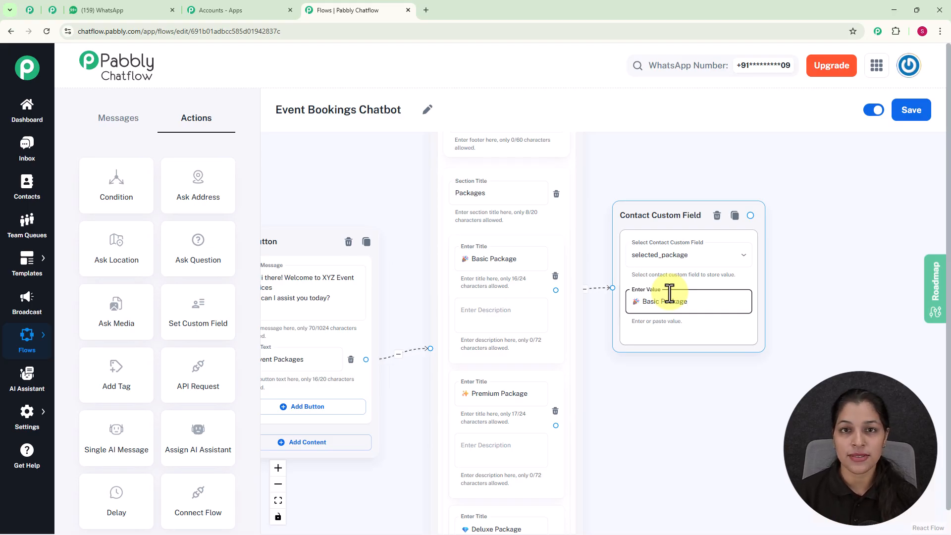
- Connect the Deluxe Package list item to the Contact Custom Field block that holds the Deluxe Package value
{"action": "scroll", "coordinate": [669, 293], "scroll_direction": "down", "scroll_amount": 3}
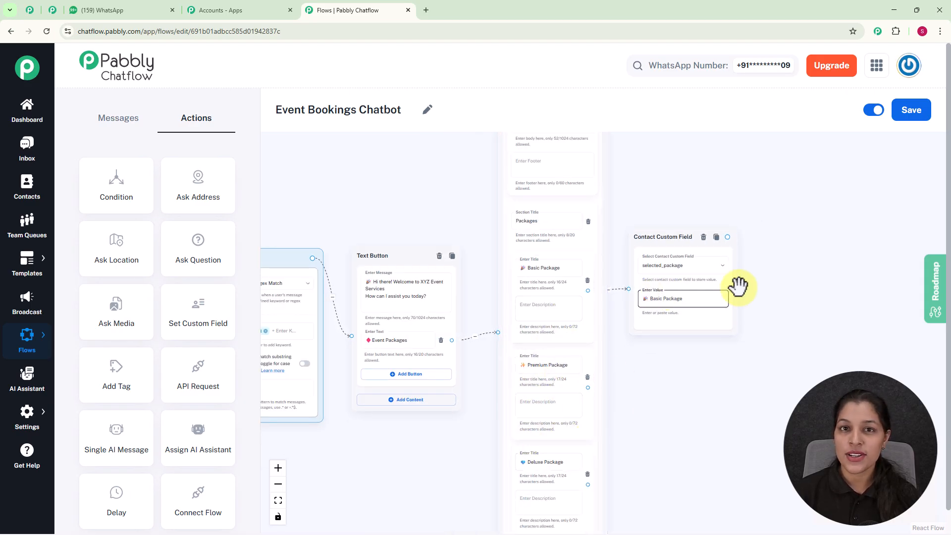
{"action": "scroll", "coordinate": [738, 285], "scroll_direction": "down", "scroll_amount": 2}
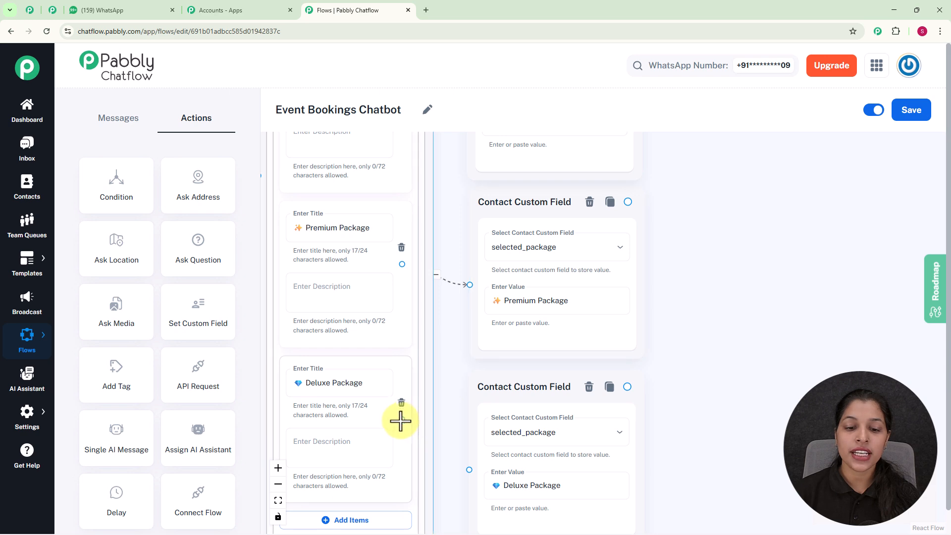
{"action": "left_click_drag", "start_coordinate": [402, 419], "coordinate": [470, 473]}
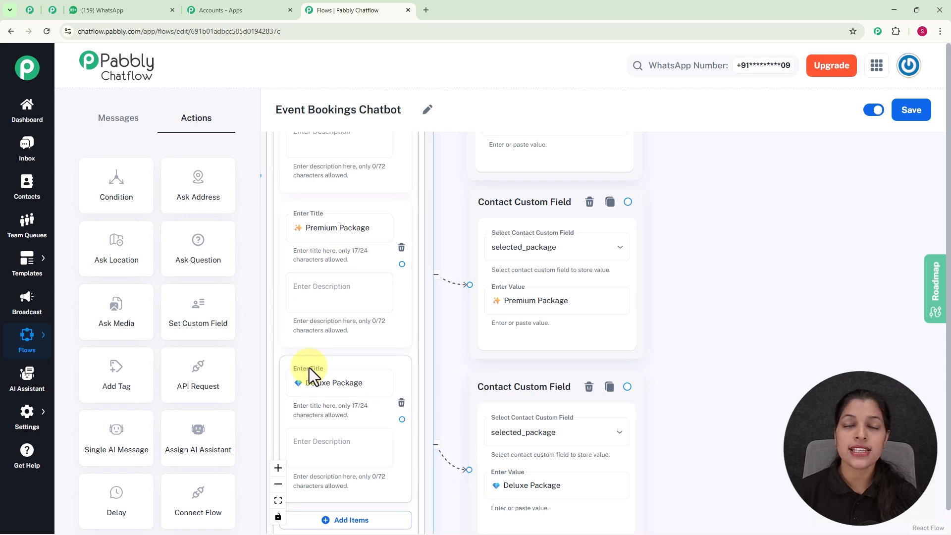
{"action": "scroll", "coordinate": [352, 362], "scroll_direction": "down", "scroll_amount": 1}
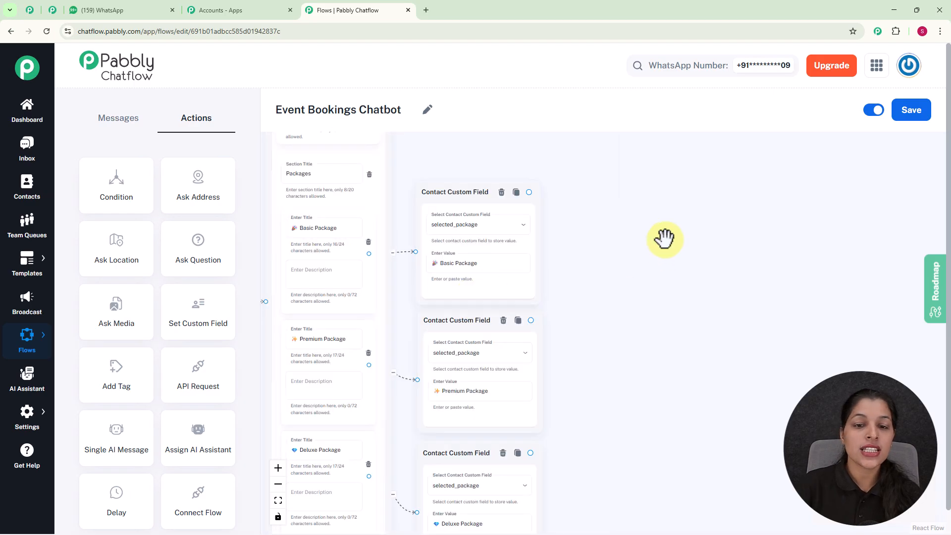
- Add a Text Button block connected from the Basic Package Contact Custom Field block
{"action": "scroll", "coordinate": [658, 227], "scroll_direction": "up", "scroll_amount": 2}
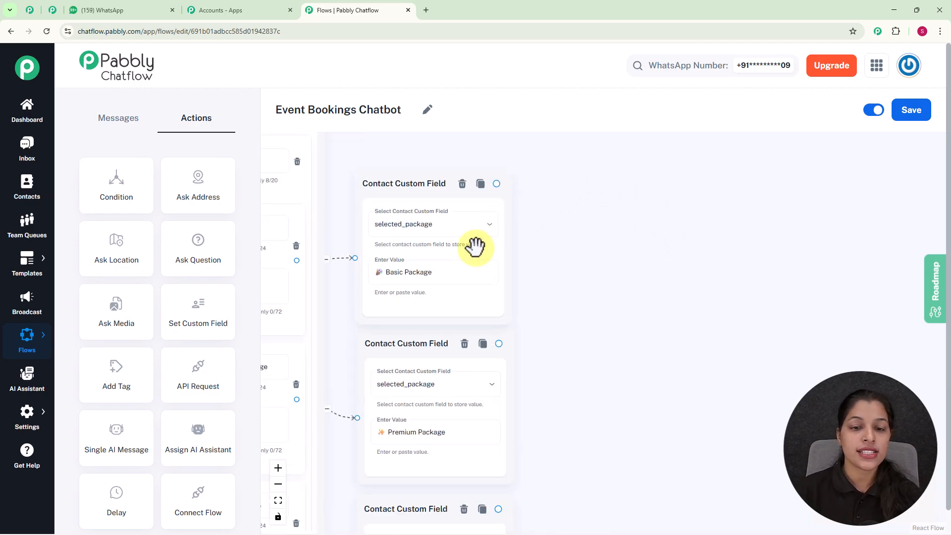
{"action": "scroll", "coordinate": [601, 266], "scroll_direction": "down", "scroll_amount": 2}
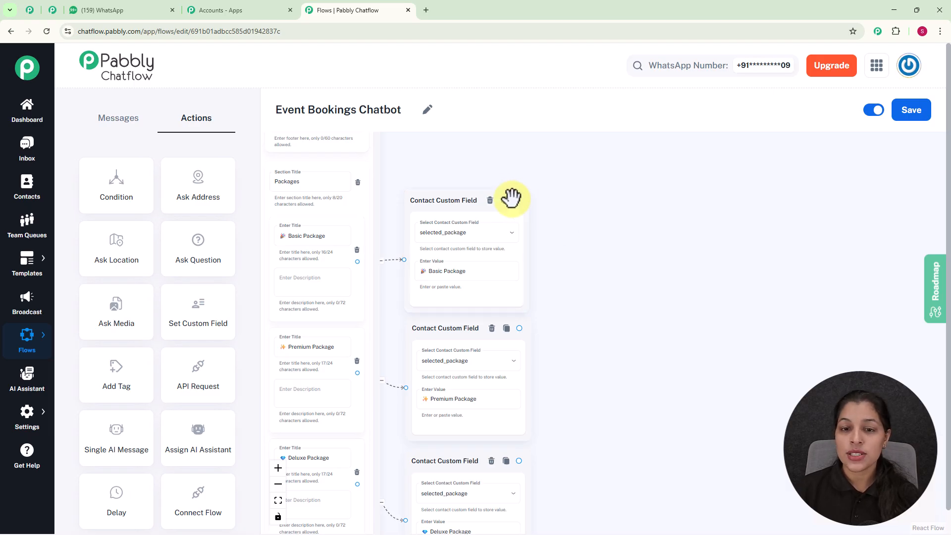
{"action": "left_click_drag", "start_coordinate": [519, 200], "coordinate": [628, 159]}
{"action": "left_click", "coordinate": [608, 228]}
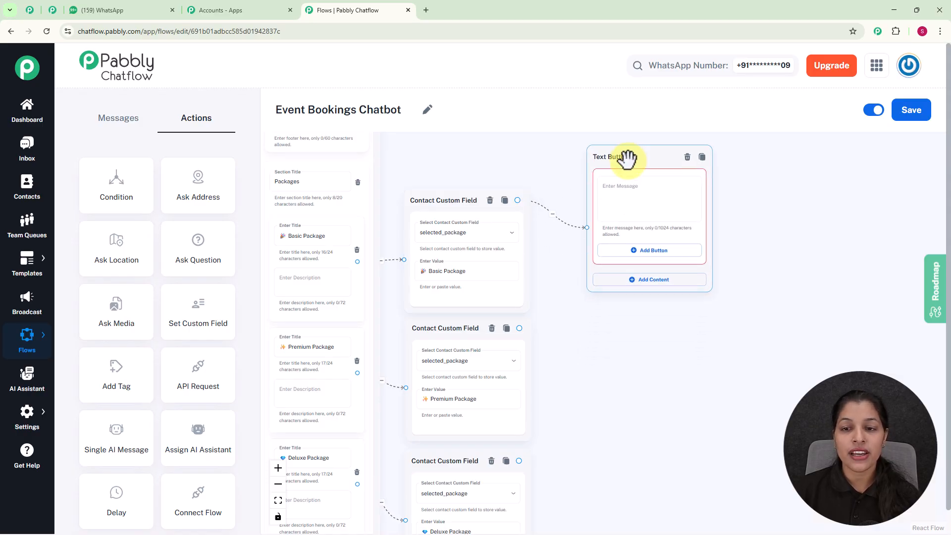
- Fill the Text Button block with the "*Basic Package – ₹9,999 Onwards*" message and the buttons Book Package🎉 and Back🔙
{"action": "scroll", "coordinate": [654, 194], "scroll_direction": "up", "scroll_amount": 2}
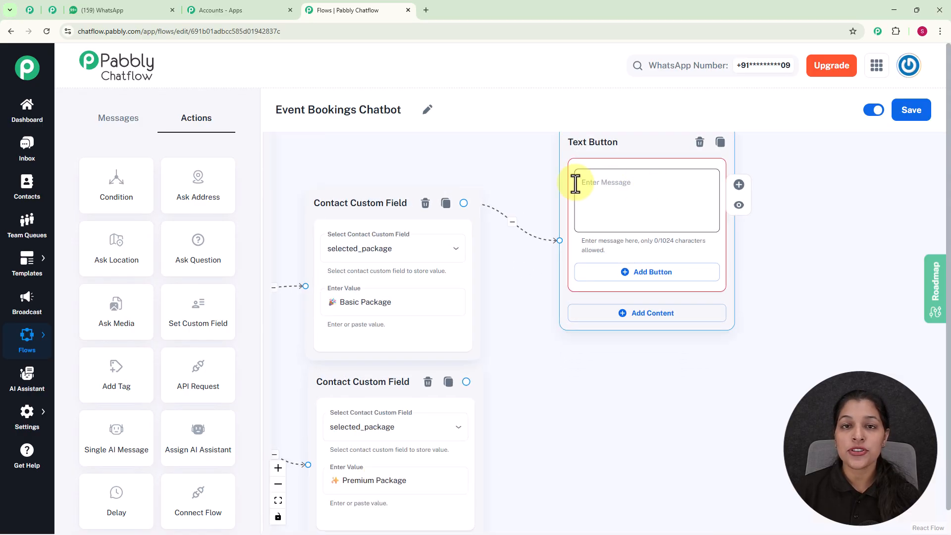
{"action": "scroll", "coordinate": [560, 188], "scroll_direction": "down", "scroll_amount": 5}
{"action": "left_click", "coordinate": [509, 318]}
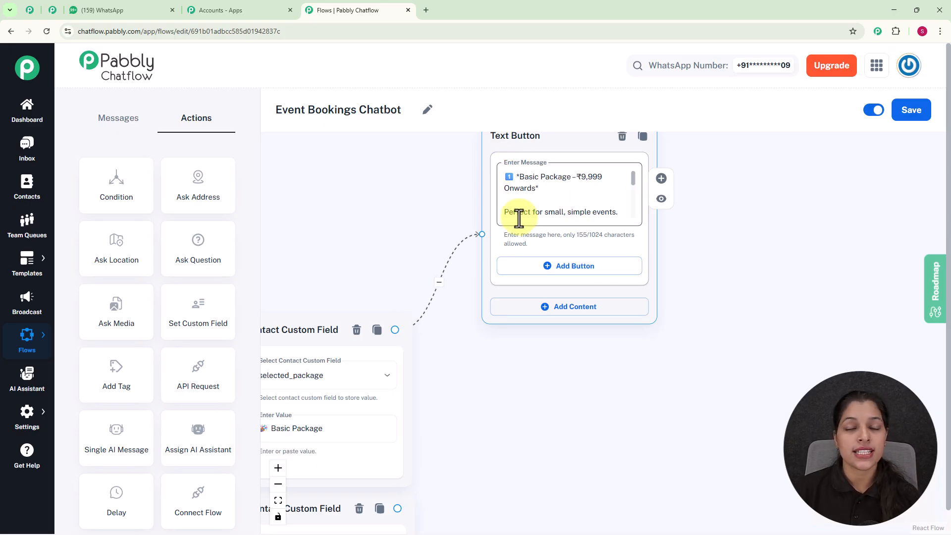
{"action": "left_click", "coordinate": [569, 266]}
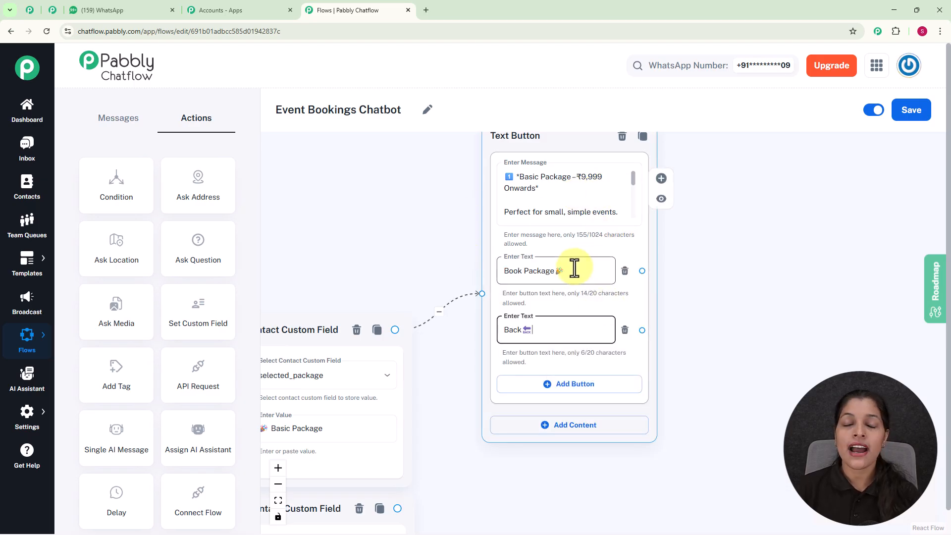
- Connect the Deluxe Package Contact Custom Field block to the Text Button block with the Deluxe Package message
{"action": "scroll", "coordinate": [575, 268], "scroll_direction": "up", "scroll_amount": 2}
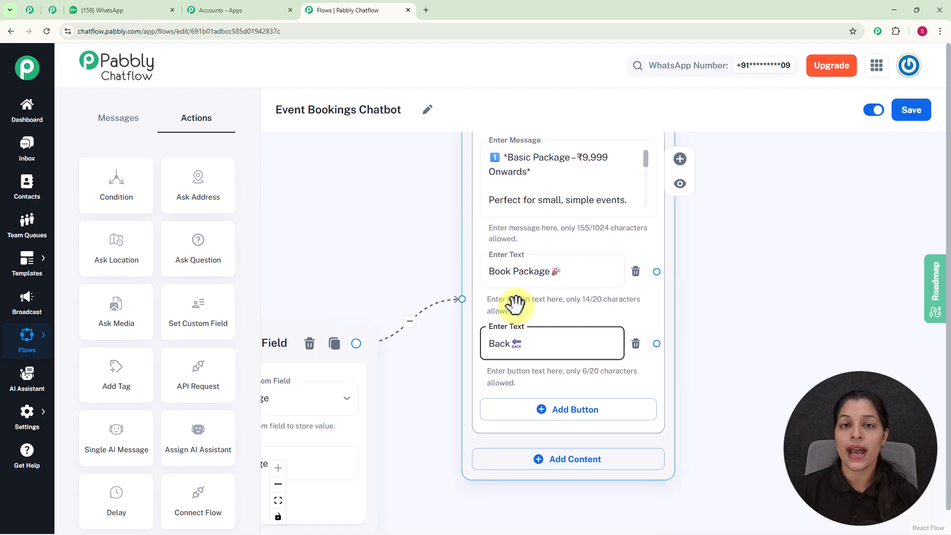
{"action": "scroll", "coordinate": [515, 305], "scroll_direction": "down", "scroll_amount": 3}
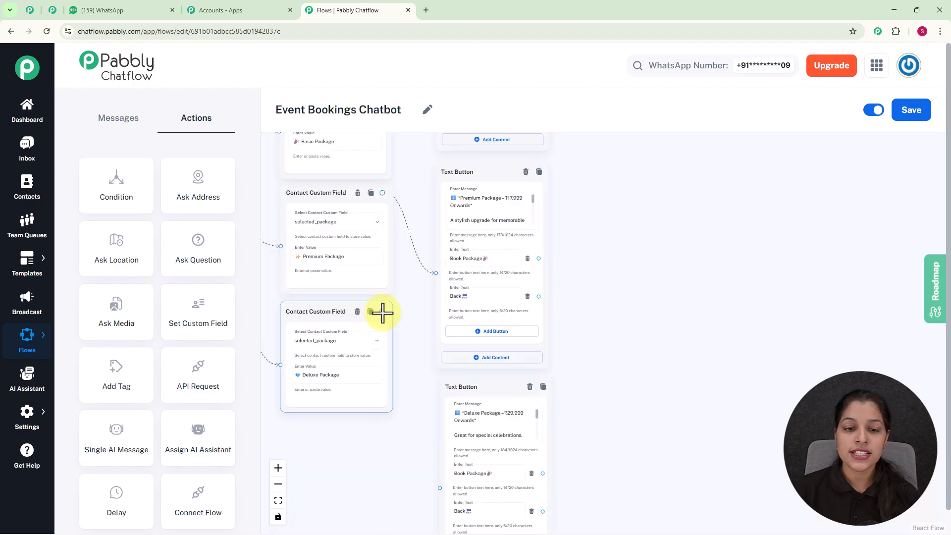
{"action": "left_click_drag", "start_coordinate": [382, 312], "coordinate": [439, 488]}
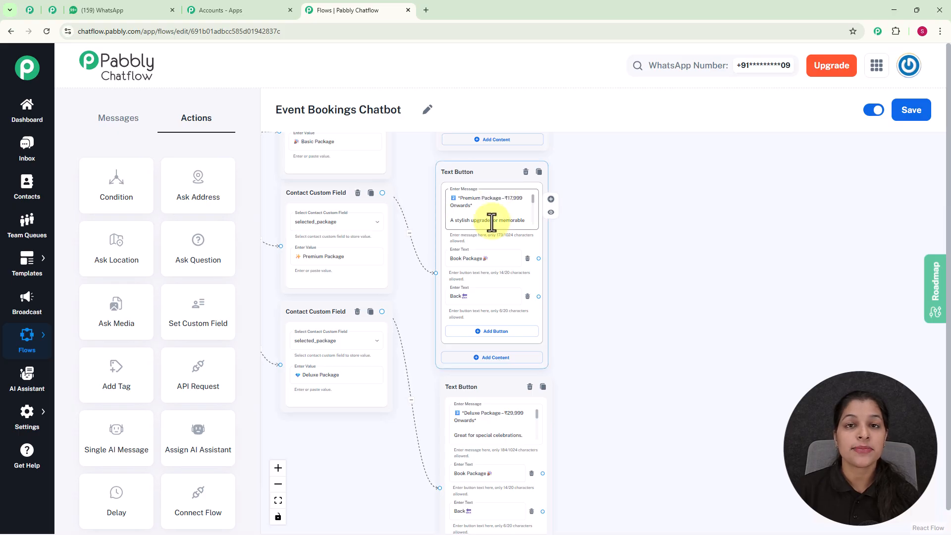
- Review the three package message blocks and their links to the Contact Custom Field blocks
{"action": "scroll", "coordinate": [528, 251], "scroll_direction": "up", "scroll_amount": 3}
{"action": "left_click_drag", "start_coordinate": [617, 378], "coordinate": [623, 240]}
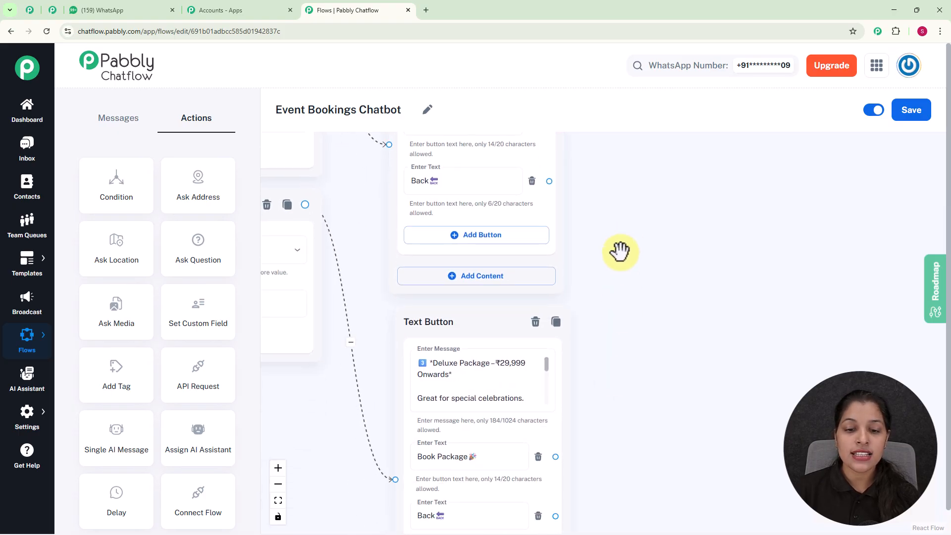
{"action": "scroll", "coordinate": [607, 270], "scroll_direction": "down", "scroll_amount": 3}
{"action": "scroll", "coordinate": [632, 201], "scroll_direction": "down", "scroll_amount": 1}
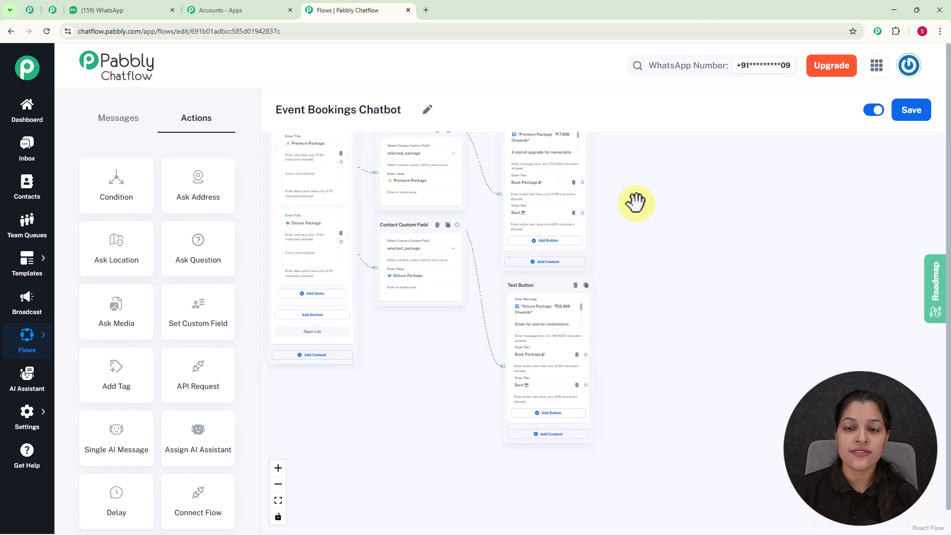
{"action": "left_click_drag", "start_coordinate": [632, 201], "coordinate": [605, 330]}
{"action": "scroll", "coordinate": [605, 330], "scroll_direction": "down", "scroll_amount": 1}
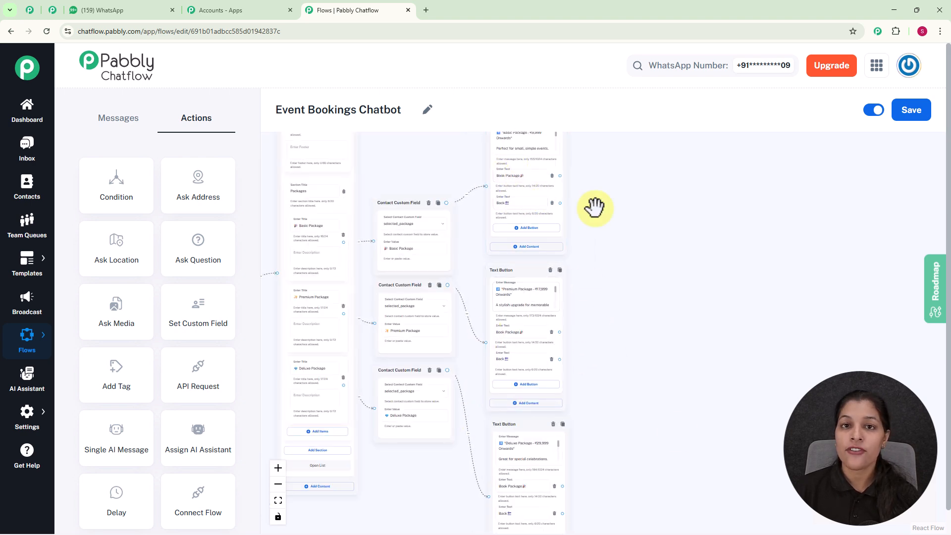
{"action": "left_click", "coordinate": [504, 177]}
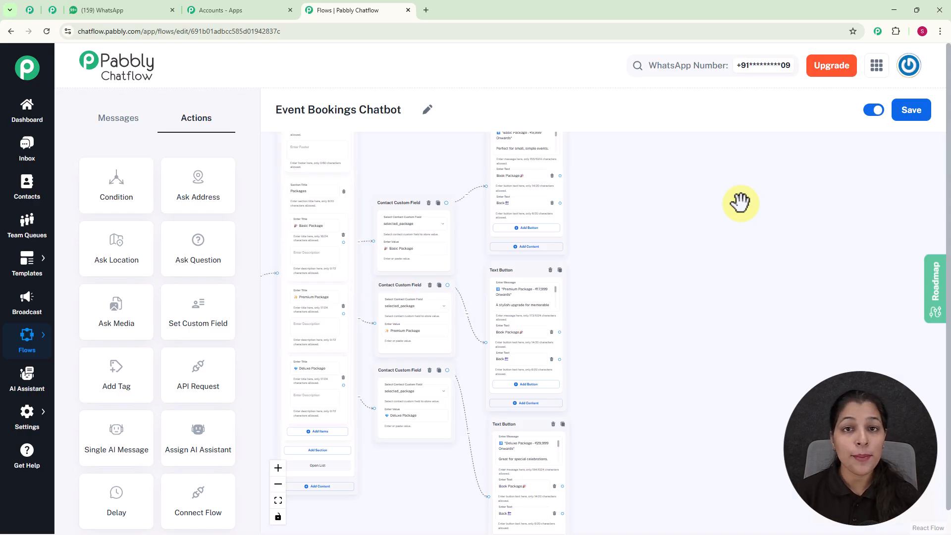
{"action": "scroll", "coordinate": [570, 187], "scroll_direction": "up", "scroll_amount": 1}
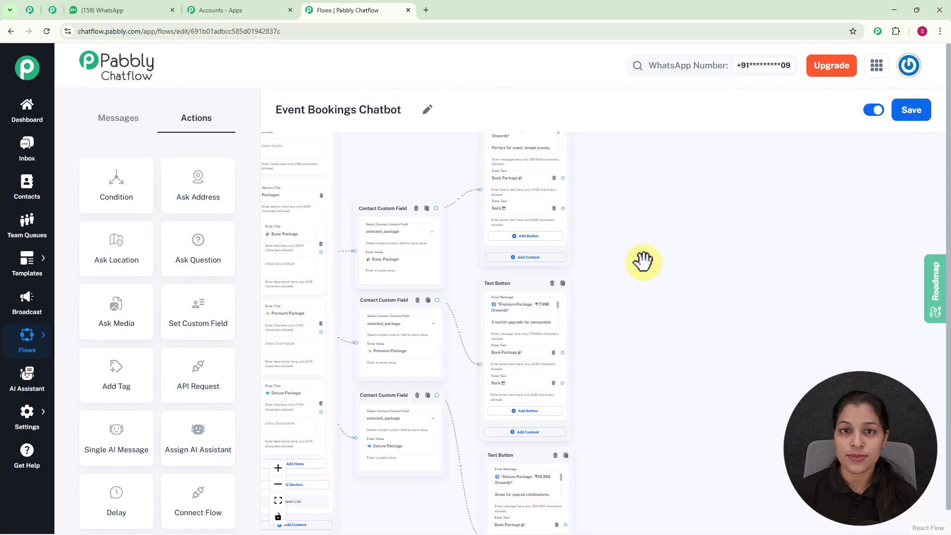
- Add a List block connected from the Book Package button of the Basic Package message
{"action": "scroll", "coordinate": [562, 185], "scroll_direction": "up", "scroll_amount": 5}
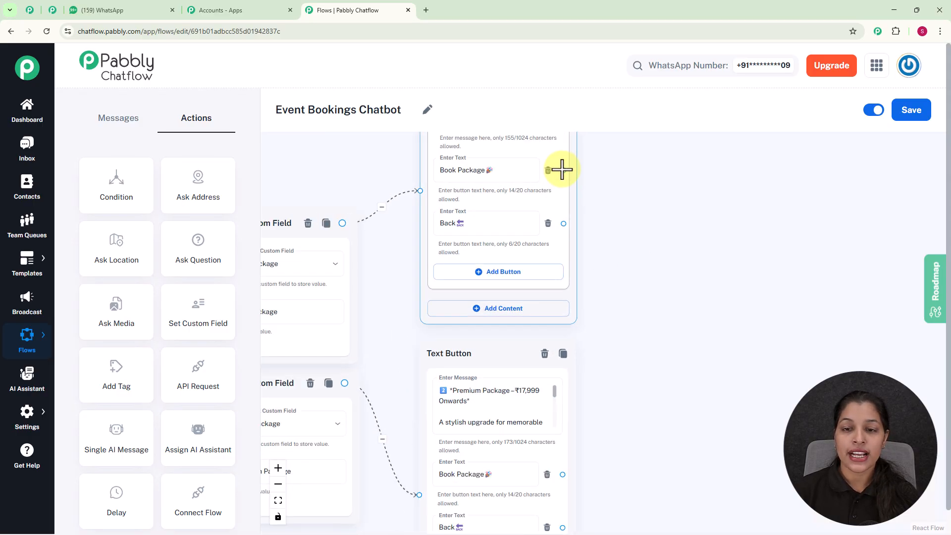
{"action": "left_click_drag", "start_coordinate": [563, 170], "coordinate": [668, 234]}
{"action": "left_click", "coordinate": [660, 300]}
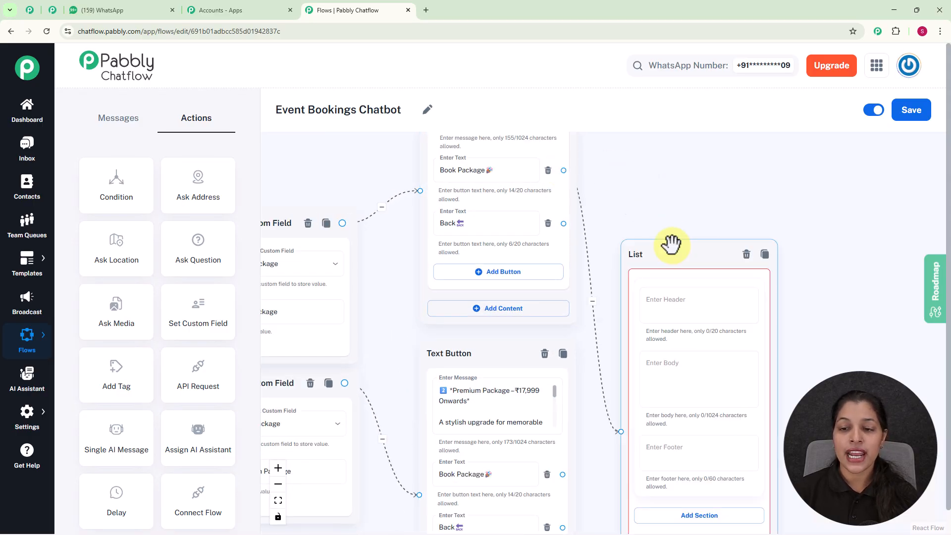
- Fill the list with body "✨ _Great! Choose your event type:_" and section Event Type containing Birthday Event, Engagement Event and Wedding Event
{"action": "left_click_drag", "start_coordinate": [838, 329], "coordinate": [676, 238]}
{"action": "left_click", "coordinate": [569, 346]}
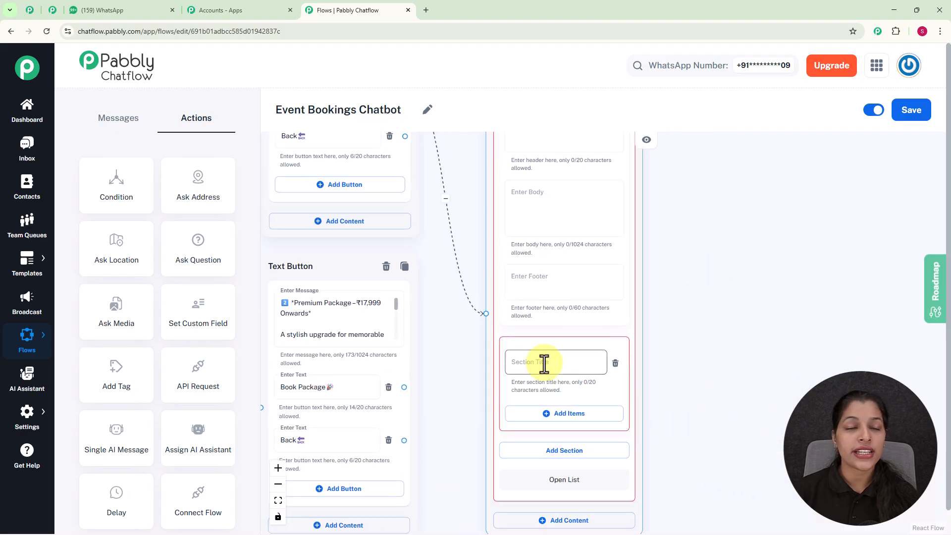
{"action": "left_click", "coordinate": [566, 413]}
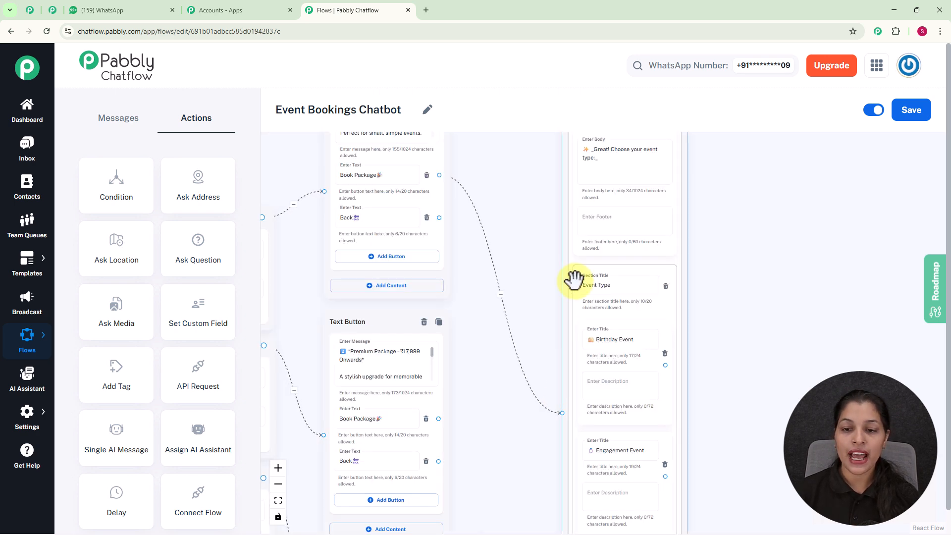
- Connect the Book Package buttons of the Premium and Deluxe Package messages to the event type List block
{"action": "left_click_drag", "start_coordinate": [548, 291], "coordinate": [539, 272]}
{"action": "left_click_drag", "start_coordinate": [457, 456], "coordinate": [475, 367]}
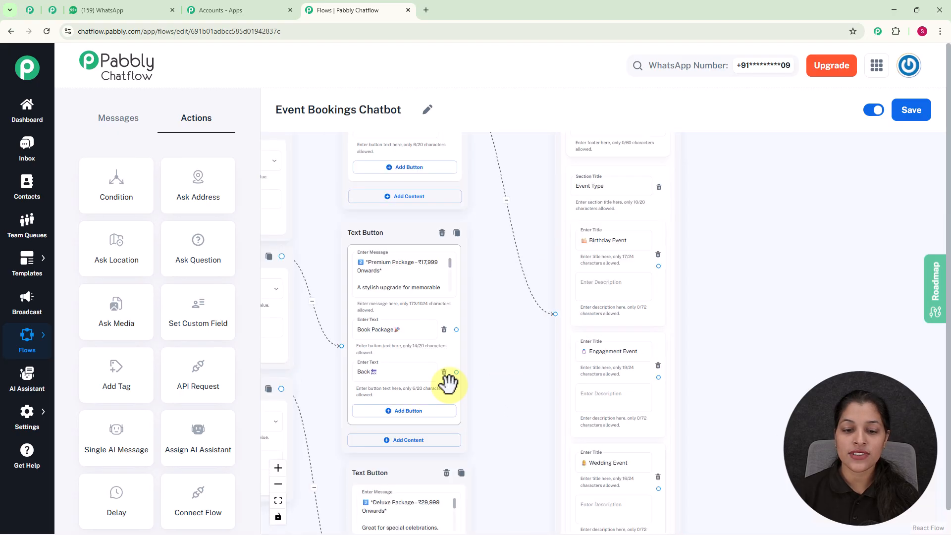
{"action": "left_click_drag", "start_coordinate": [456, 330], "coordinate": [555, 314]}
{"action": "left_click_drag", "start_coordinate": [516, 413], "coordinate": [532, 313]}
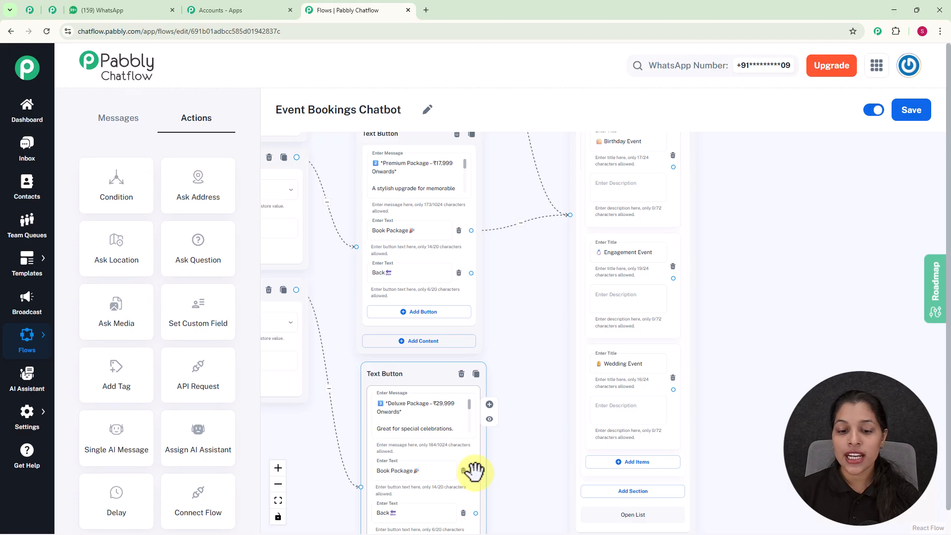
{"action": "left_click_drag", "start_coordinate": [487, 468], "coordinate": [570, 218]}
- Examine the event type list's body text, its three event items and the incoming Book Package links
{"action": "left_click_drag", "start_coordinate": [708, 274], "coordinate": [650, 454]}
{"action": "left_click_drag", "start_coordinate": [667, 221], "coordinate": [660, 280]}
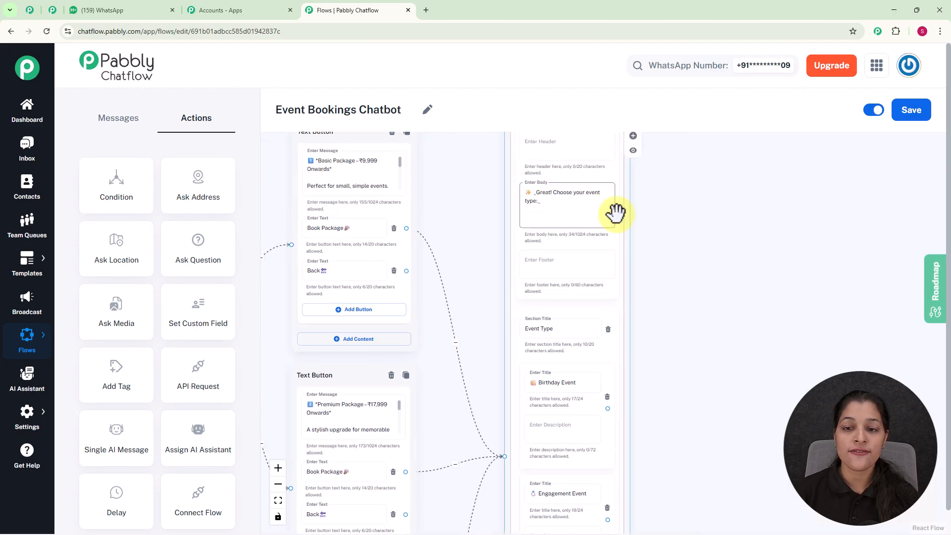
{"action": "scroll", "coordinate": [591, 204], "scroll_direction": "up", "scroll_amount": 2}
{"action": "left_click_drag", "start_coordinate": [564, 320], "coordinate": [552, 187]}
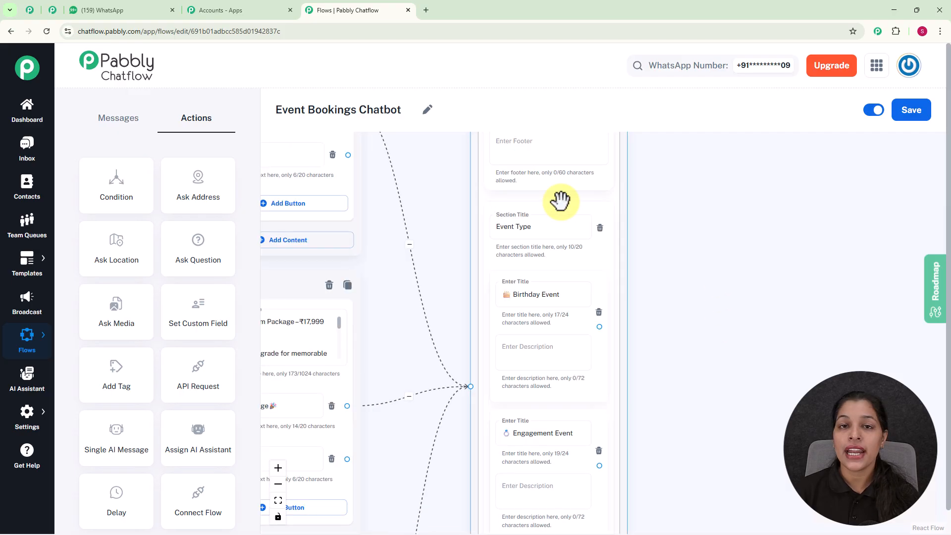
{"action": "left_click_drag", "start_coordinate": [734, 327], "coordinate": [727, 225]}
{"action": "scroll", "coordinate": [726, 225], "scroll_direction": "down", "scroll_amount": 1}
{"action": "left_click", "coordinate": [501, 201]}
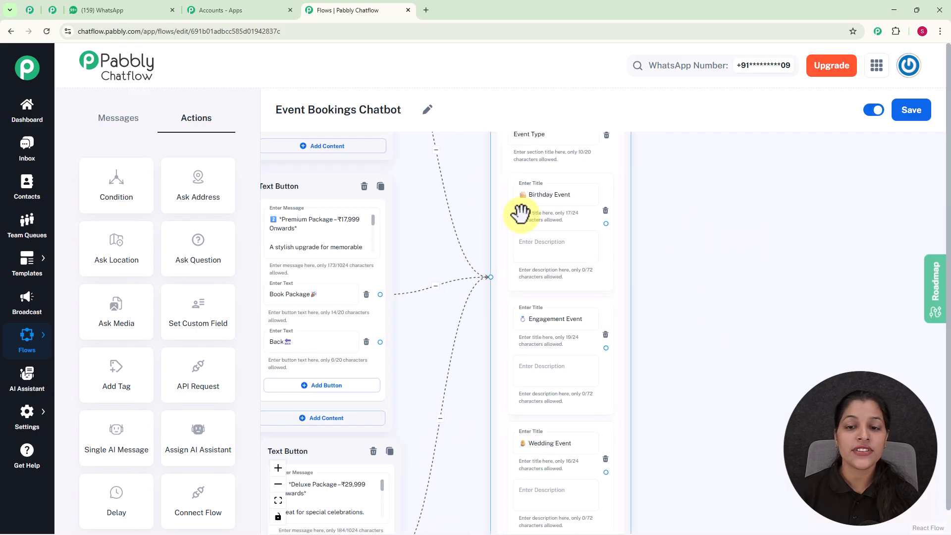
{"action": "scroll", "coordinate": [722, 318], "scroll_direction": "down", "scroll_amount": 1}
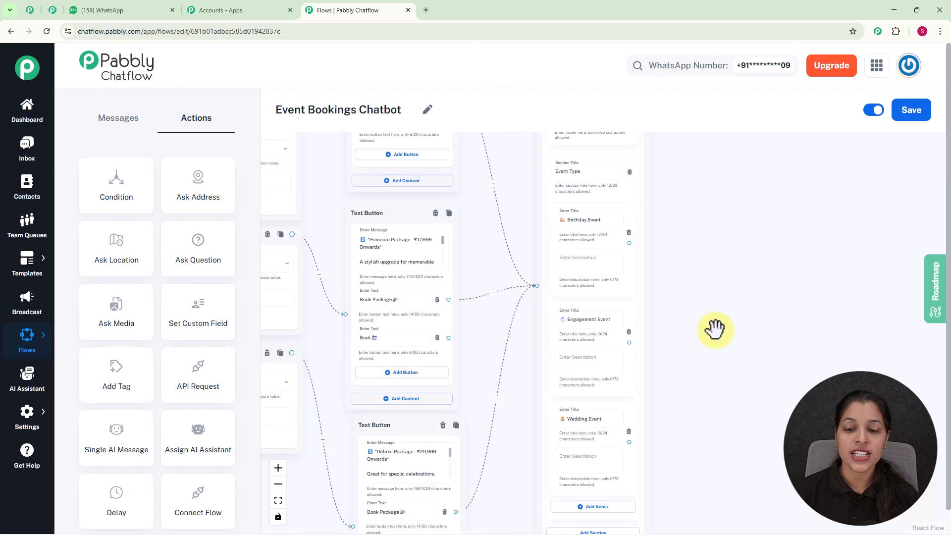
{"action": "scroll", "coordinate": [709, 254], "scroll_direction": "down", "scroll_amount": 1}
{"action": "left_click_drag", "start_coordinate": [694, 244], "coordinate": [652, 287]}
{"action": "left_click", "coordinate": [587, 302]}
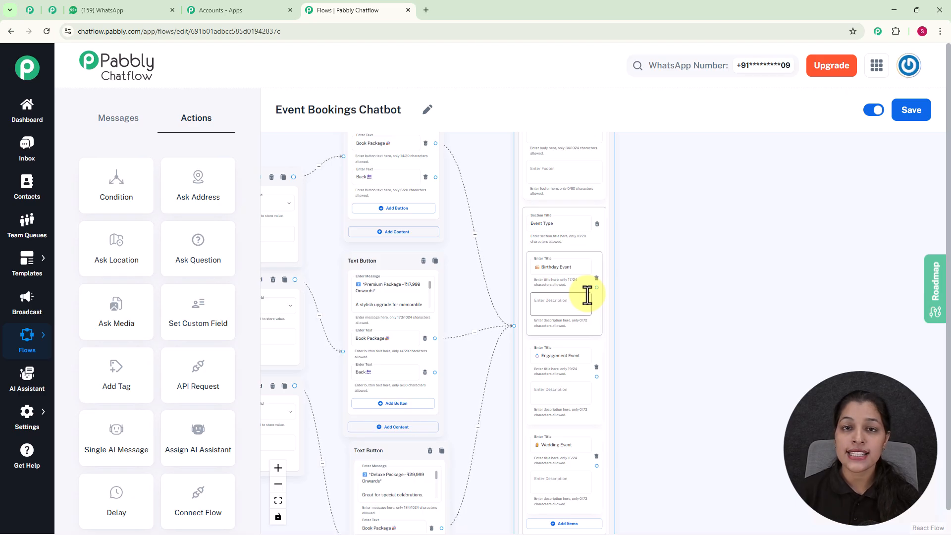
{"action": "left_click", "coordinate": [703, 345]}
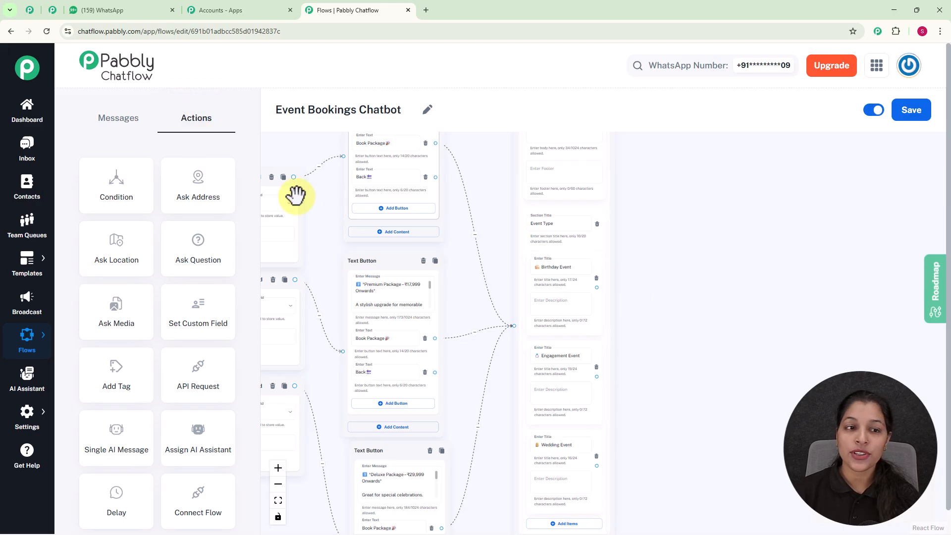
- Connect the Birthday Event list item to the Contact Custom Field block that stores Birthday Event in the Event field
{"action": "scroll", "coordinate": [208, 154], "scroll_direction": "down", "scroll_amount": 1}
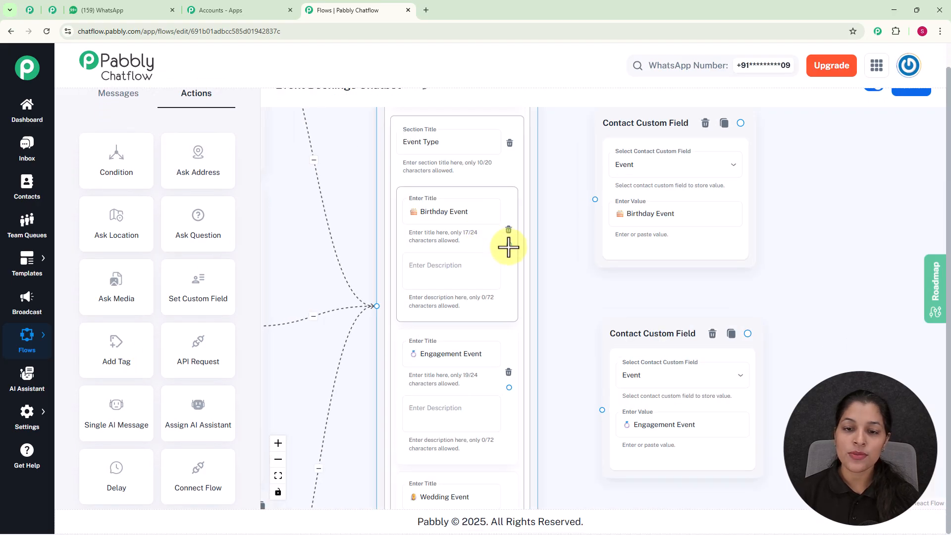
{"action": "left_click_drag", "start_coordinate": [509, 245], "coordinate": [596, 199]}
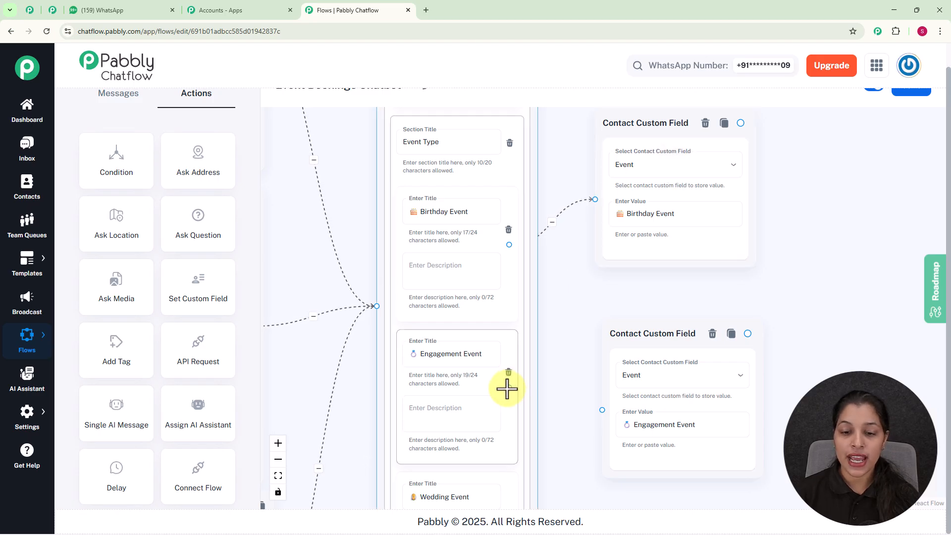
- Connect the Engagement Event and Wedding Event list items to the Contact Custom Field blocks that store their matching values
{"action": "left_click_drag", "start_coordinate": [509, 387], "coordinate": [602, 410]}
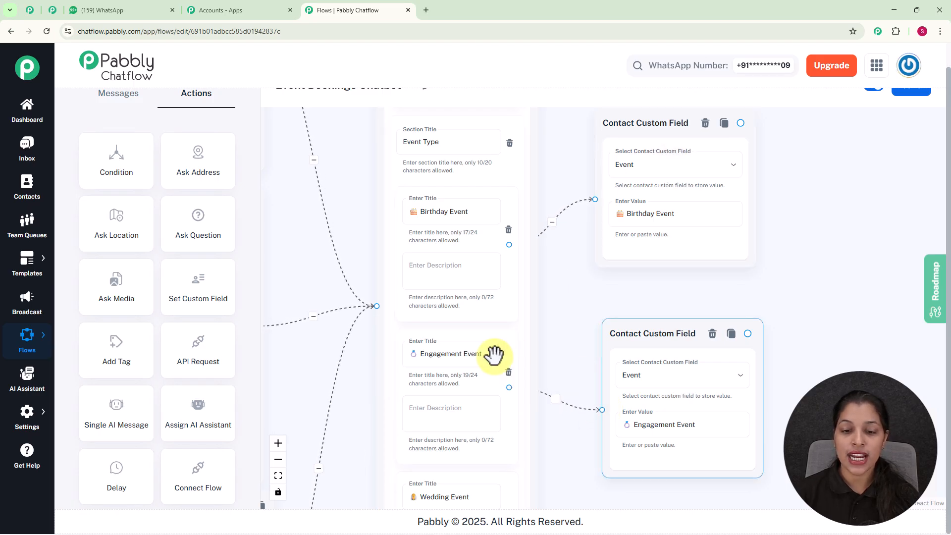
{"action": "scroll", "coordinate": [563, 360], "scroll_direction": "down", "scroll_amount": 6}
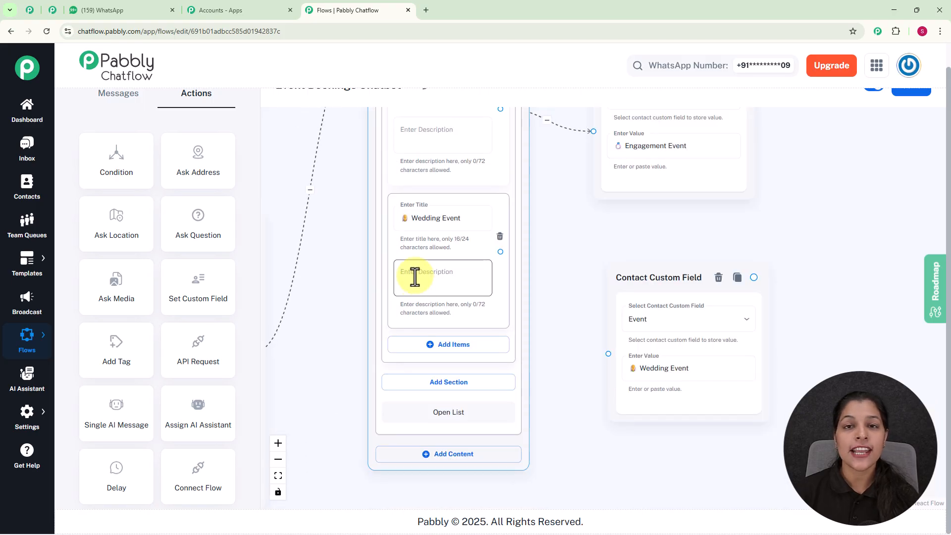
{"action": "left_click_drag", "start_coordinate": [500, 251], "coordinate": [607, 359]}
{"action": "scroll", "coordinate": [758, 251], "scroll_direction": "down", "scroll_amount": 3}
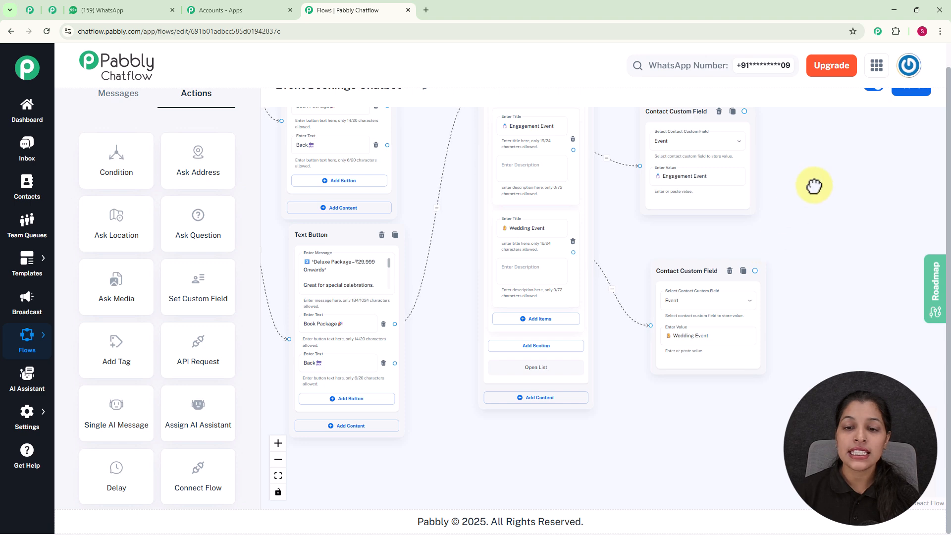
- Add an Ask Question block and connect the Birthday, Engagement and Wedding Event Contact Custom Field blocks to it
{"action": "left_click_drag", "start_coordinate": [815, 180], "coordinate": [780, 283]}
{"action": "scroll", "coordinate": [731, 206], "scroll_direction": "down", "scroll_amount": 2}
{"action": "left_click_drag", "start_coordinate": [733, 221], "coordinate": [660, 272]}
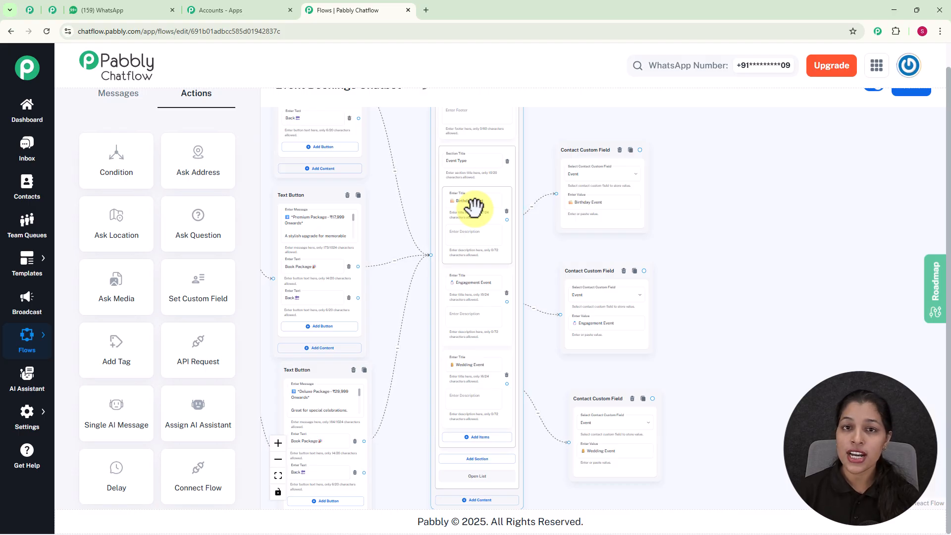
{"action": "scroll", "coordinate": [592, 114], "scroll_direction": "down", "scroll_amount": 2}
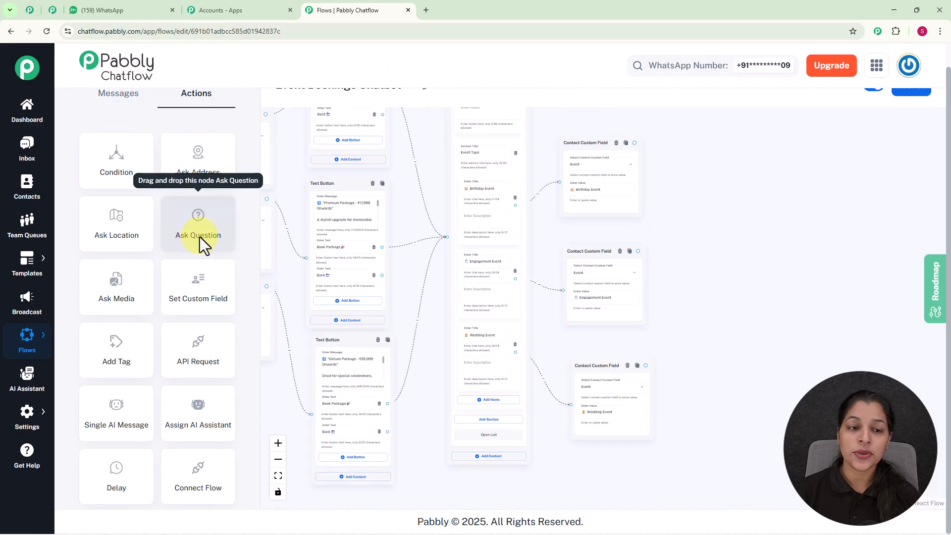
{"action": "left_click_drag", "start_coordinate": [200, 236], "coordinate": [723, 262]}
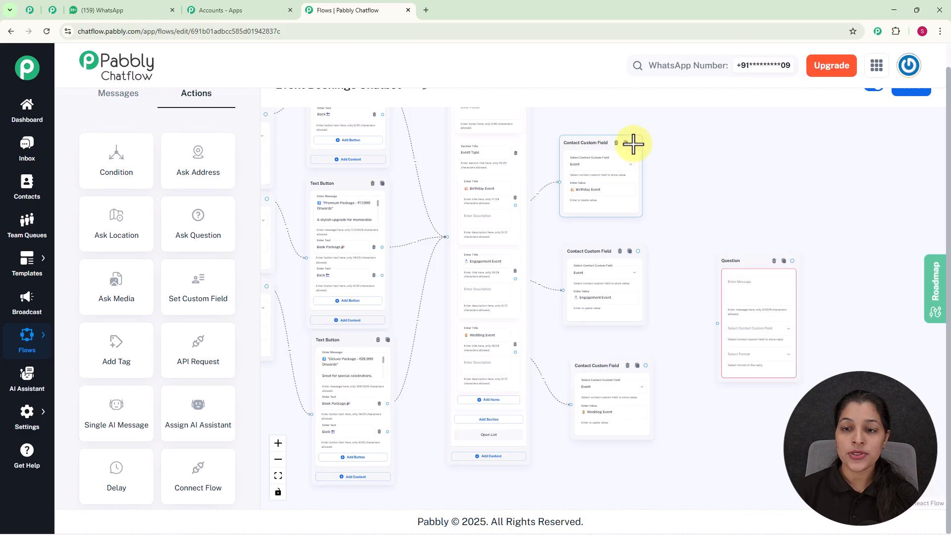
{"action": "left_click_drag", "start_coordinate": [635, 143], "coordinate": [717, 323]}
{"action": "left_click_drag", "start_coordinate": [638, 251], "coordinate": [719, 323]}
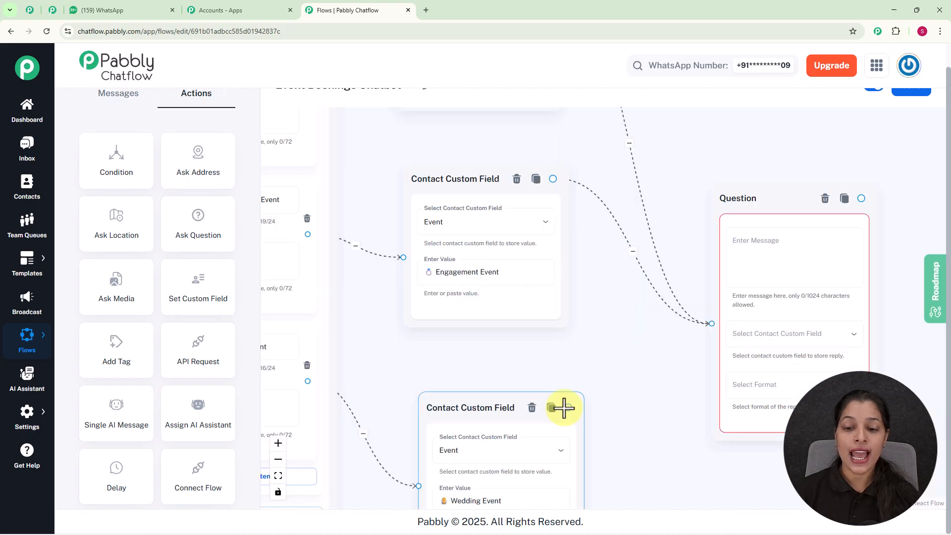
{"action": "left_click_drag", "start_coordinate": [563, 407], "coordinate": [712, 324]}
- Set the question to "Please provide your event details: 📅 Event Date", storing the reply in the Date custom field with Date format
{"action": "scroll", "coordinate": [682, 209], "scroll_direction": "down", "scroll_amount": 3}
{"action": "left_click_drag", "start_coordinate": [747, 203], "coordinate": [751, 141]}
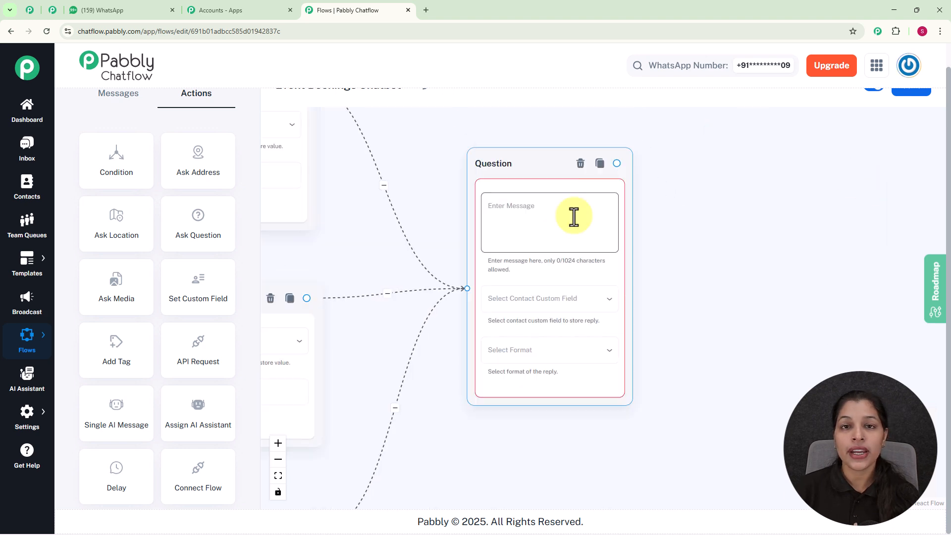
{"action": "left_click", "coordinate": [573, 216]}
{"action": "type", "text": "Please provide your event details:  📅 Event Date"}
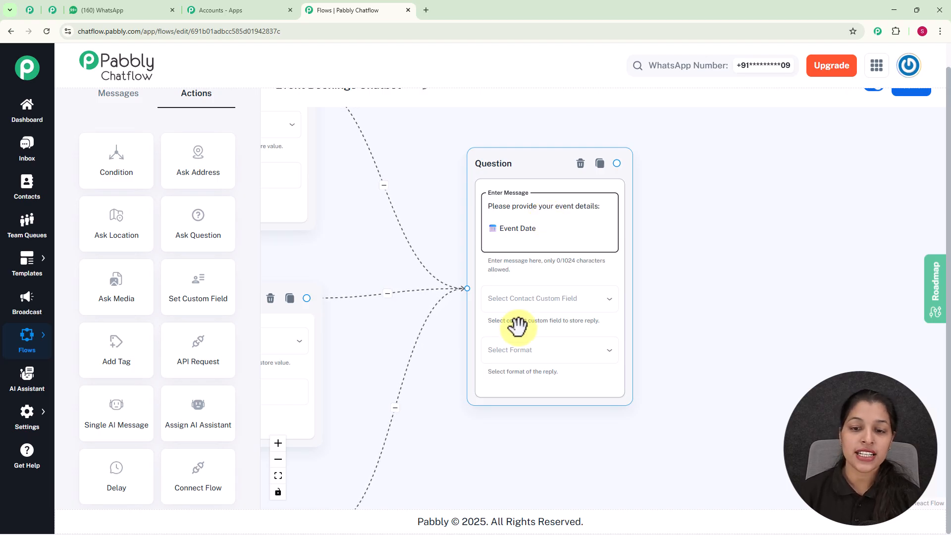
{"action": "left_click", "coordinate": [525, 298]}
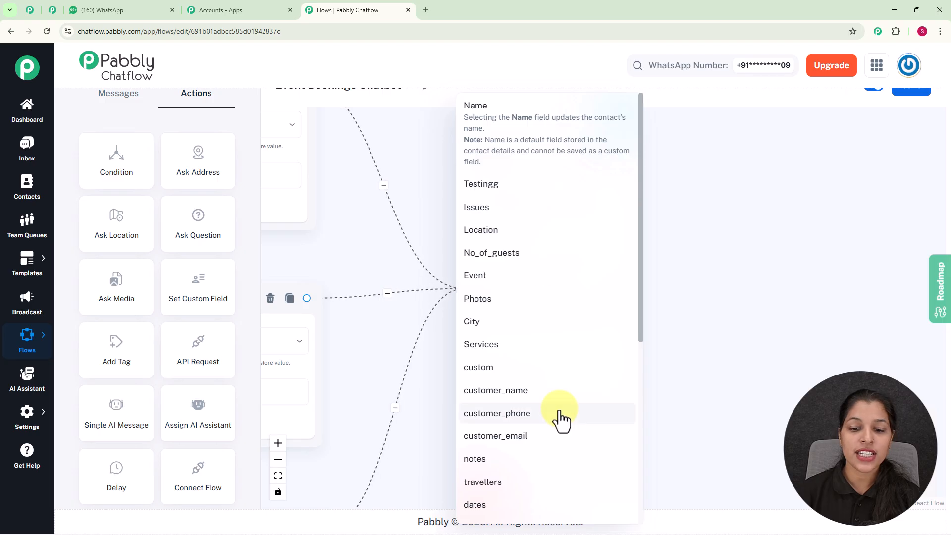
{"action": "scroll", "coordinate": [561, 418], "scroll_direction": "down", "scroll_amount": 5}
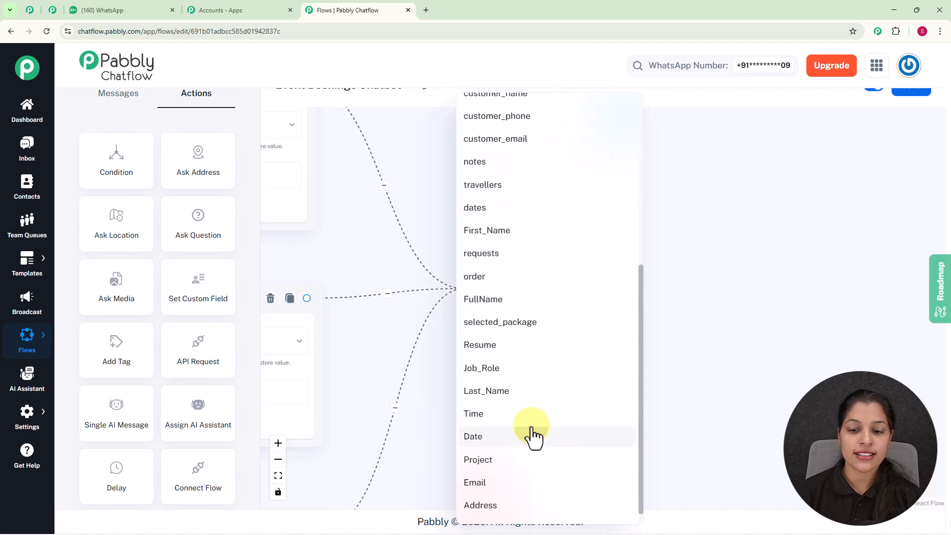
{"action": "left_click", "coordinate": [531, 437]}
{"action": "left_click", "coordinate": [537, 352]}
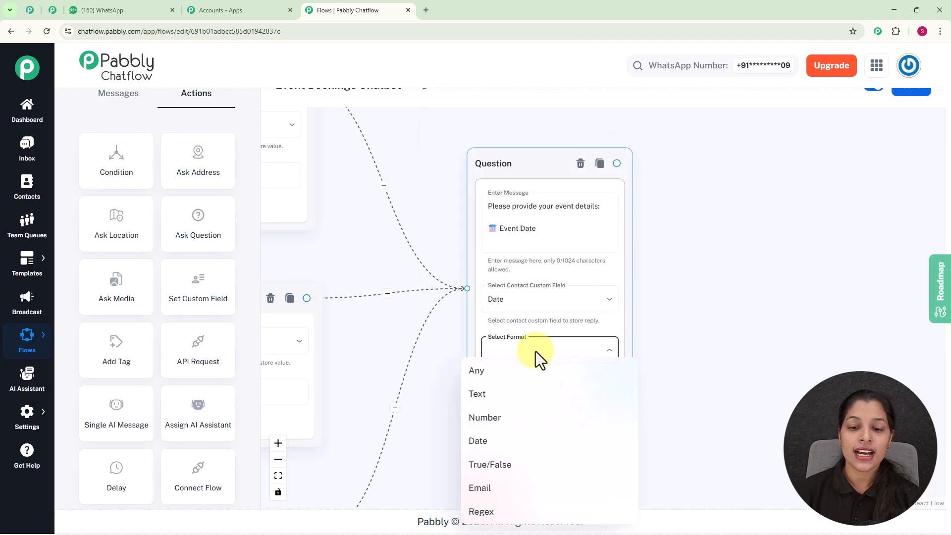
{"action": "left_click", "coordinate": [512, 442]}
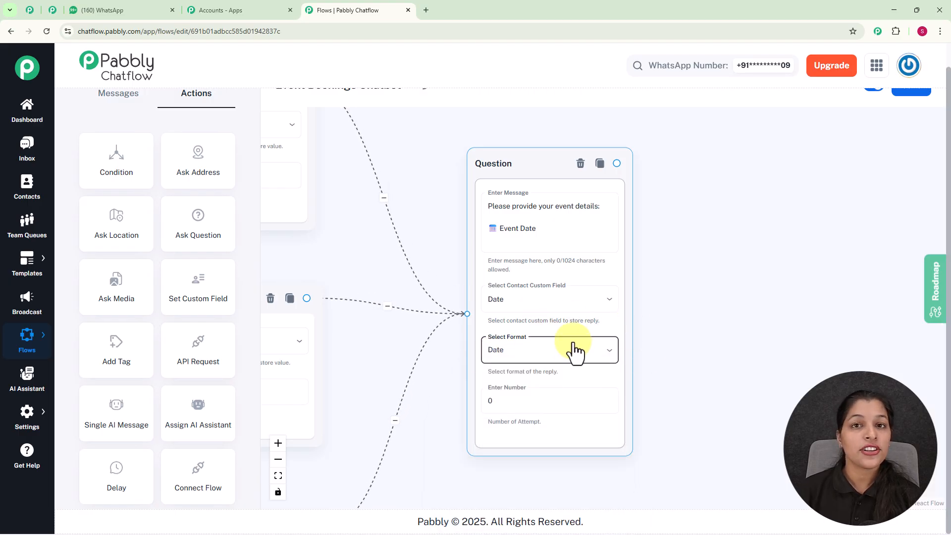
- Allow 1 attempt for the event date question and set the validation error message to "Please enter a valid date."
{"action": "left_click", "coordinate": [521, 396]}
{"action": "key", "text": "BackSpace"}
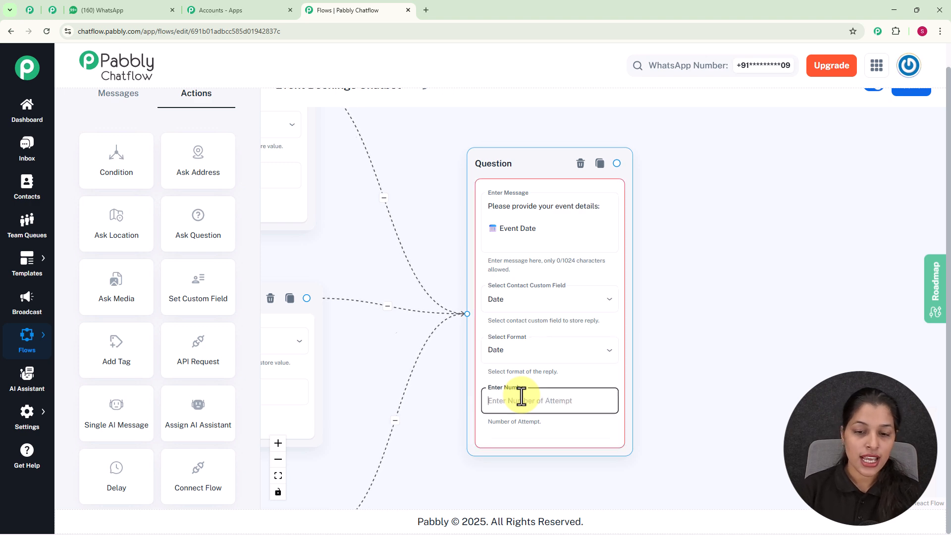
{"action": "type", "text": "1"}
{"action": "scroll", "coordinate": [549, 326], "scroll_direction": "down", "scroll_amount": 1}
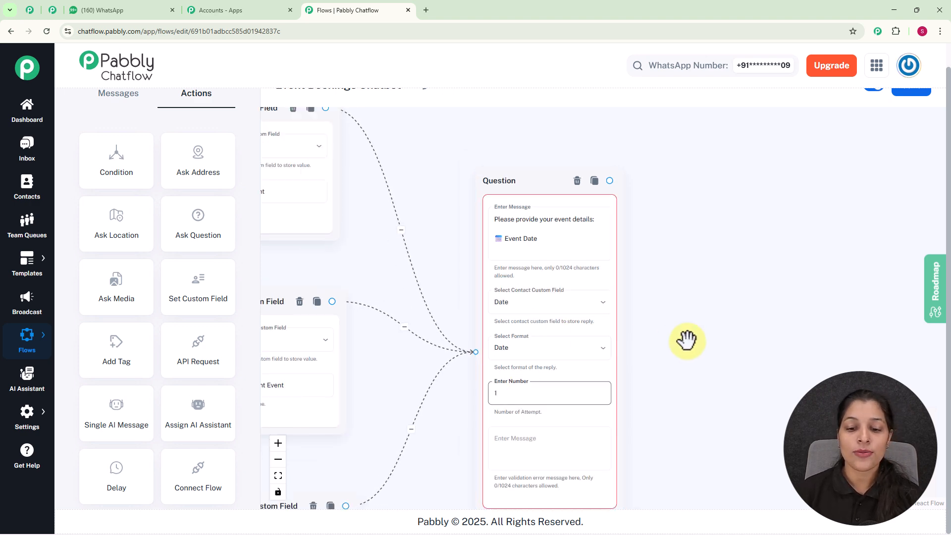
{"action": "left_click_drag", "start_coordinate": [685, 340], "coordinate": [658, 283]}
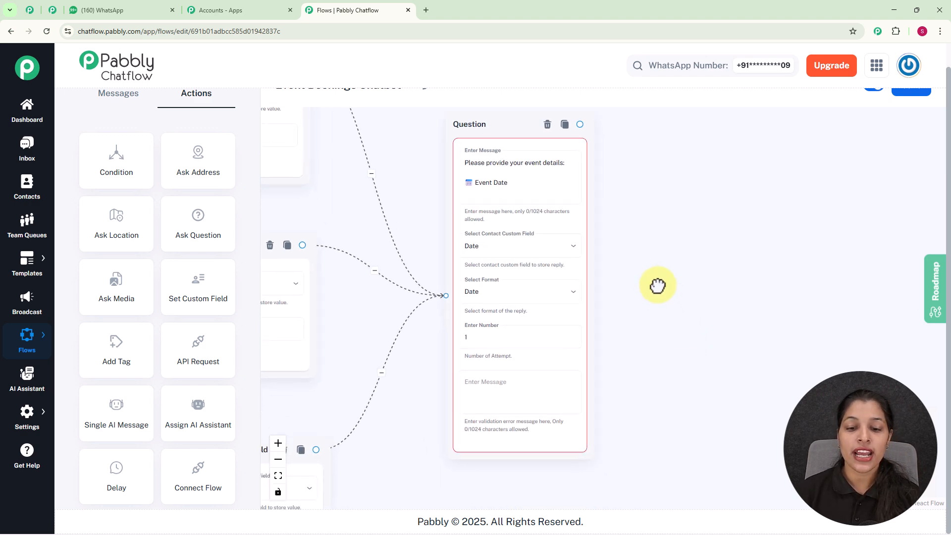
{"action": "left_click", "coordinate": [498, 388]}
{"action": "type", "text": "P"}
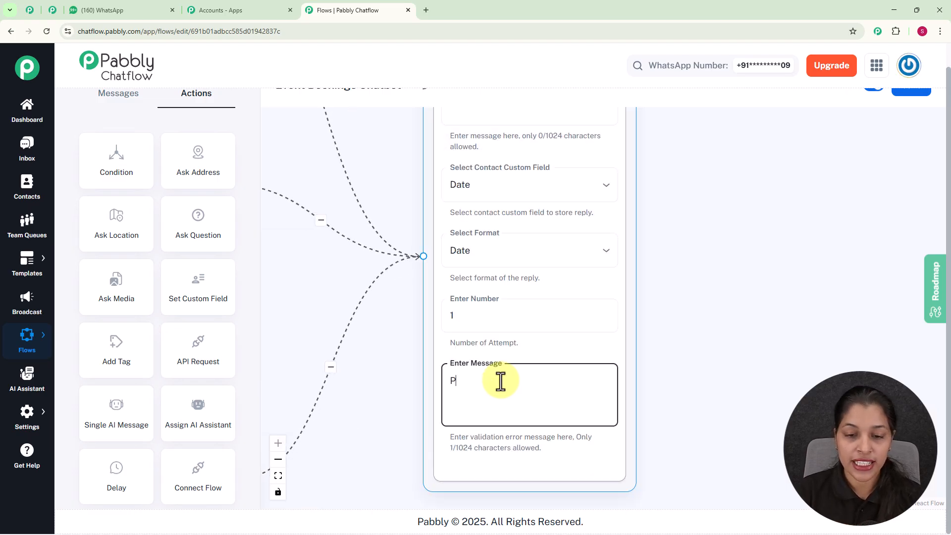
{"action": "type", "text": "lease en"}
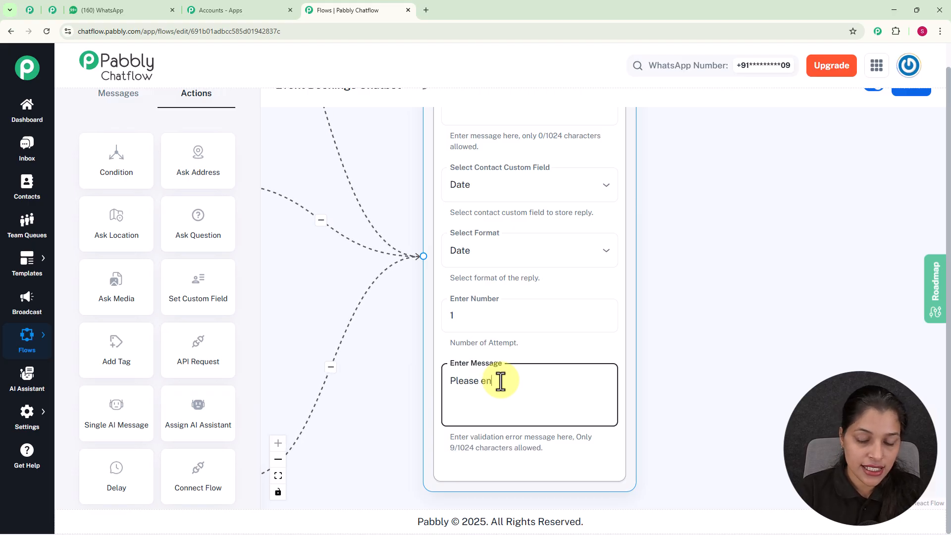
{"action": "type", "text": "ter a valid date."}
- Connect the Event Date, Event Location, Number of Guests and Full Name Question blocks in sequence and space them evenly
{"action": "scroll", "coordinate": [520, 376], "scroll_direction": "down", "scroll_amount": 4}
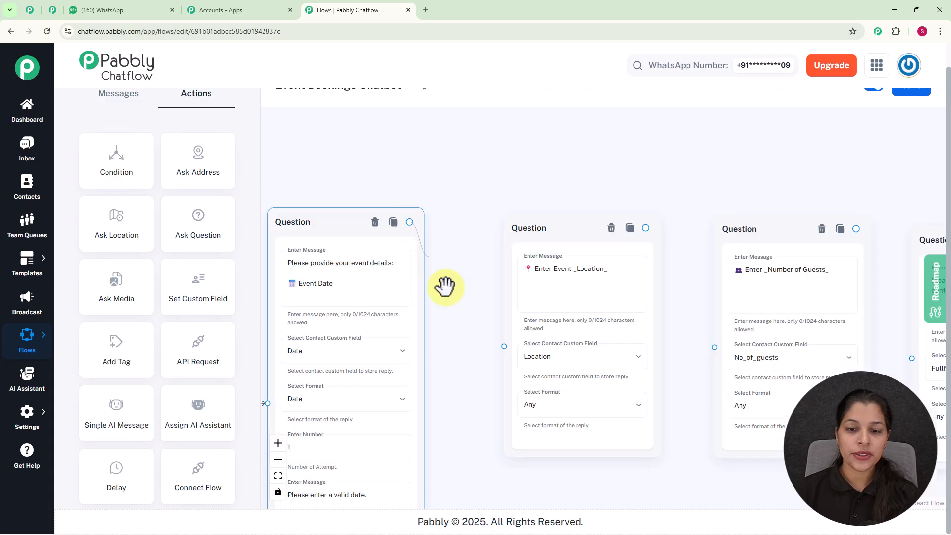
{"action": "left_click_drag", "start_coordinate": [445, 287], "coordinate": [505, 346]}
{"action": "left_click_drag", "start_coordinate": [535, 233], "coordinate": [510, 241]}
{"action": "left_click_drag", "start_coordinate": [626, 233], "coordinate": [715, 347]}
{"action": "left_click_drag", "start_coordinate": [728, 227], "coordinate": [684, 242]}
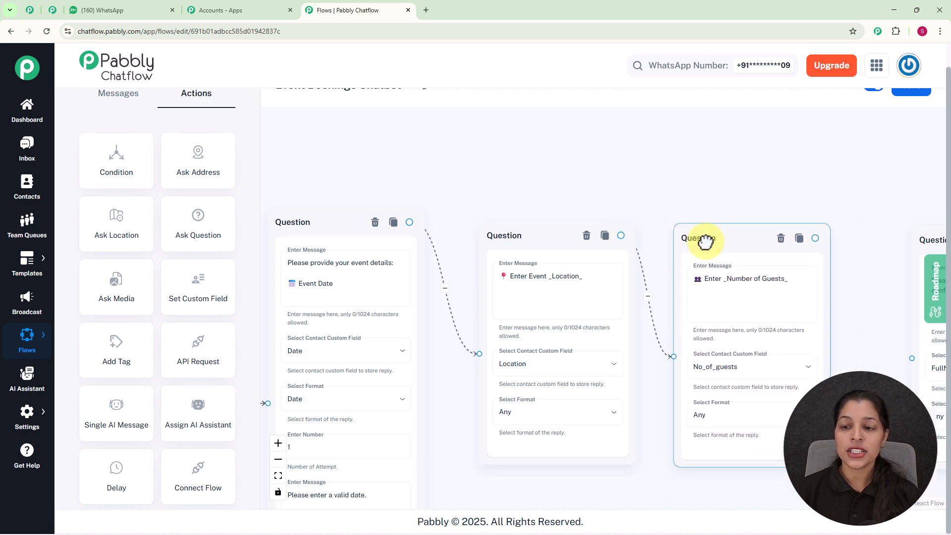
{"action": "left_click_drag", "start_coordinate": [803, 200], "coordinate": [609, 176]}
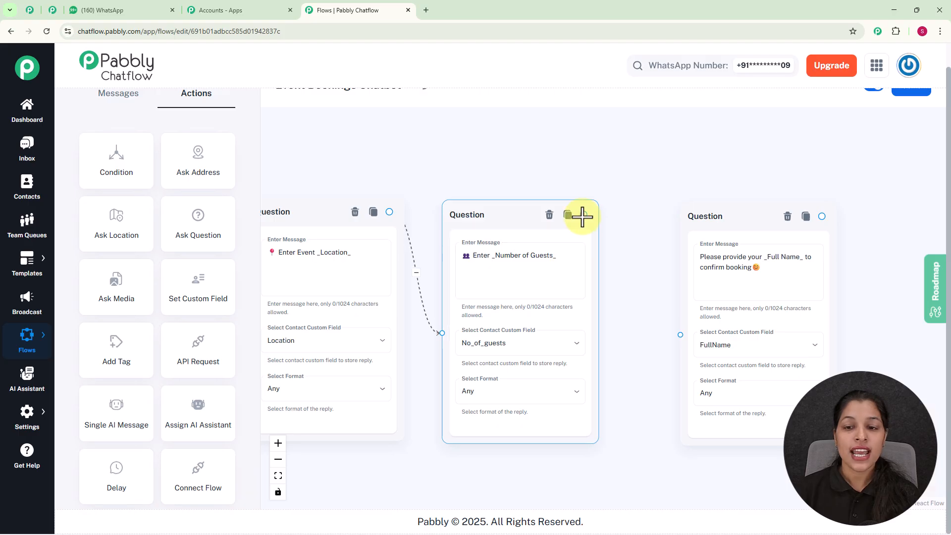
{"action": "left_click_drag", "start_coordinate": [582, 216], "coordinate": [680, 335]}
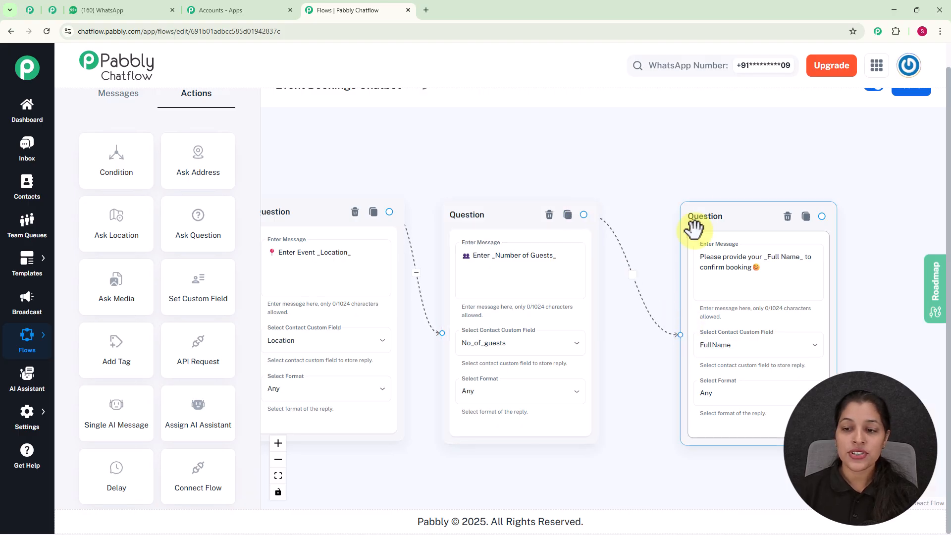
{"action": "left_click_drag", "start_coordinate": [706, 206], "coordinate": [687, 203]}
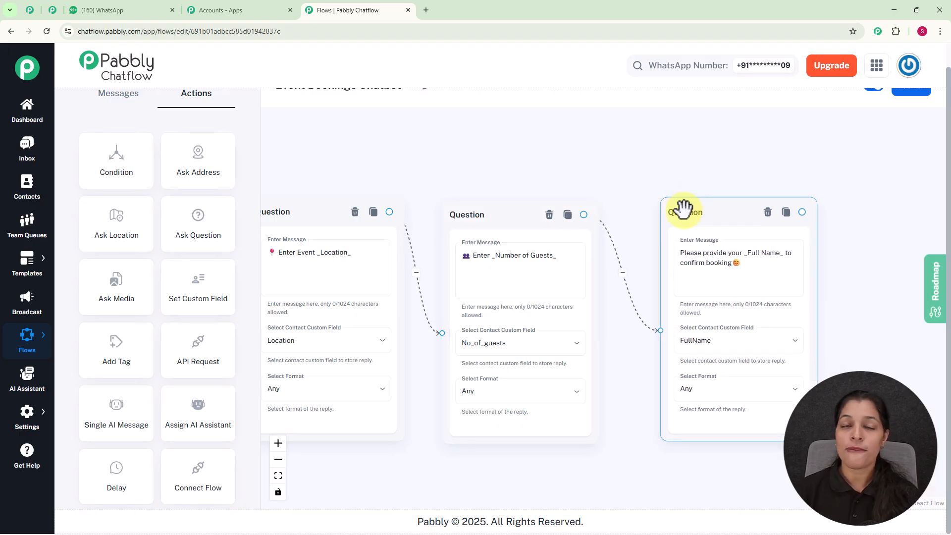
{"action": "left_click", "coordinate": [585, 220]}
- Link the Full Name Question to a Text Button block reading "*Thanks🎉 $FullName* _Your event booking request is submitted!_"
{"action": "scroll", "coordinate": [574, 224], "scroll_direction": "down", "scroll_amount": 3}
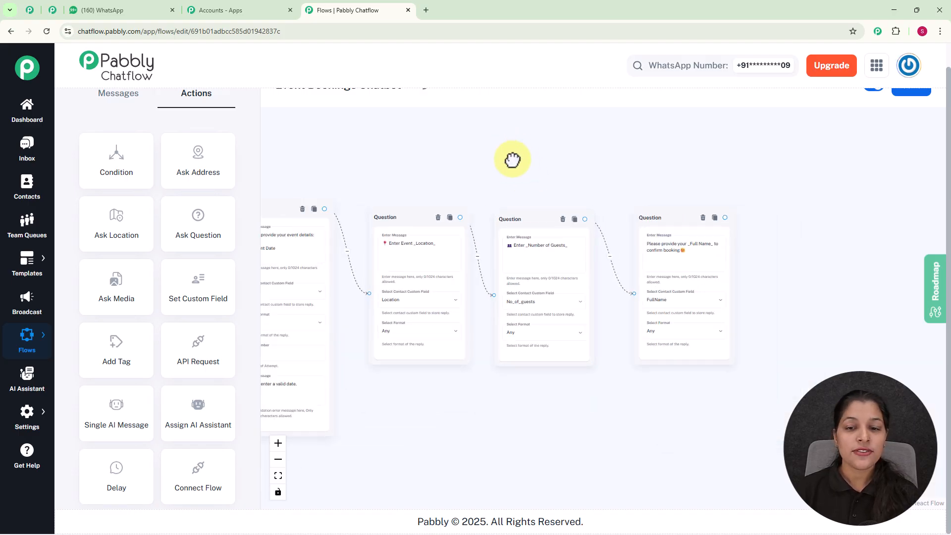
{"action": "left_click_drag", "start_coordinate": [509, 153], "coordinate": [611, 203]}
{"action": "scroll", "coordinate": [481, 184], "scroll_direction": "down", "scroll_amount": 3}
{"action": "left_click_drag", "start_coordinate": [484, 187], "coordinate": [550, 193]}
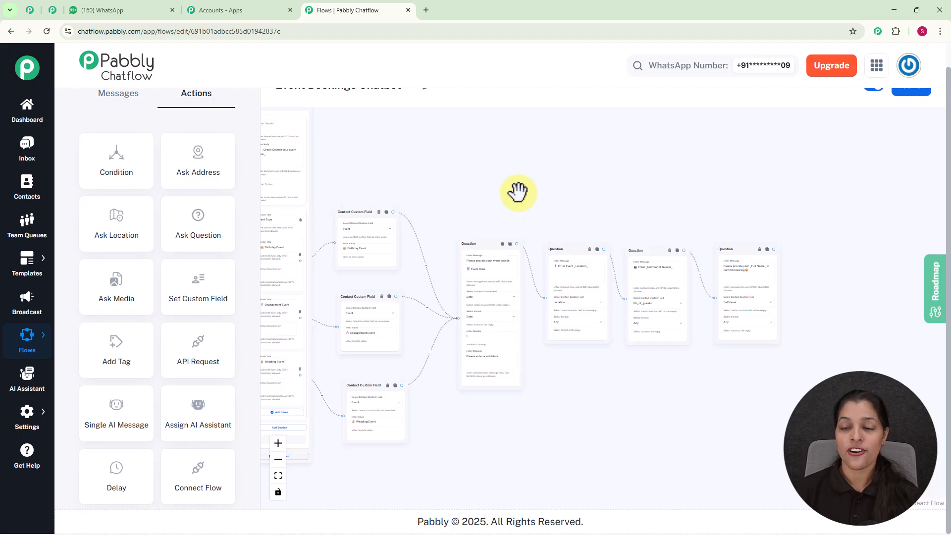
{"action": "scroll", "coordinate": [547, 183], "scroll_direction": "up", "scroll_amount": 3}
{"action": "left_click_drag", "start_coordinate": [787, 209], "coordinate": [615, 158]}
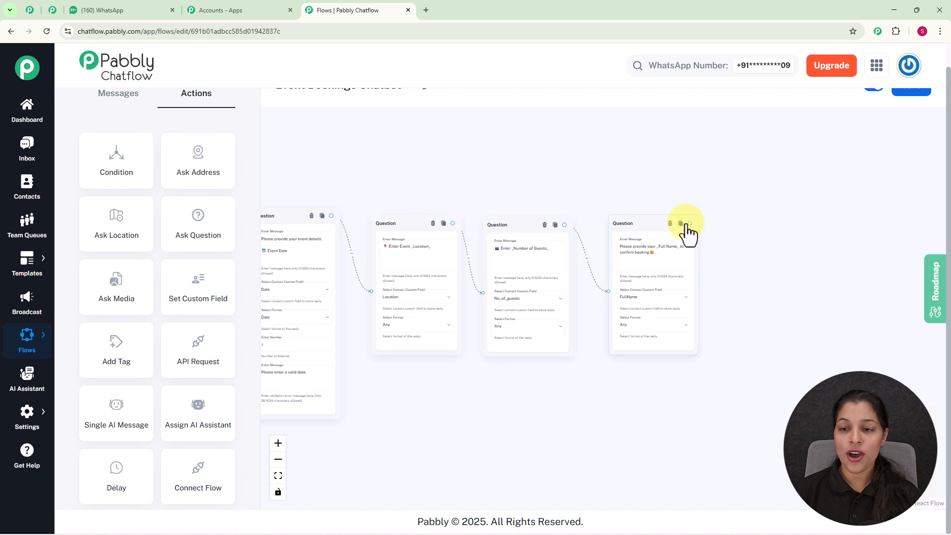
{"action": "left_click_drag", "start_coordinate": [689, 223], "coordinate": [754, 234]}
{"action": "left_click", "coordinate": [748, 296]}
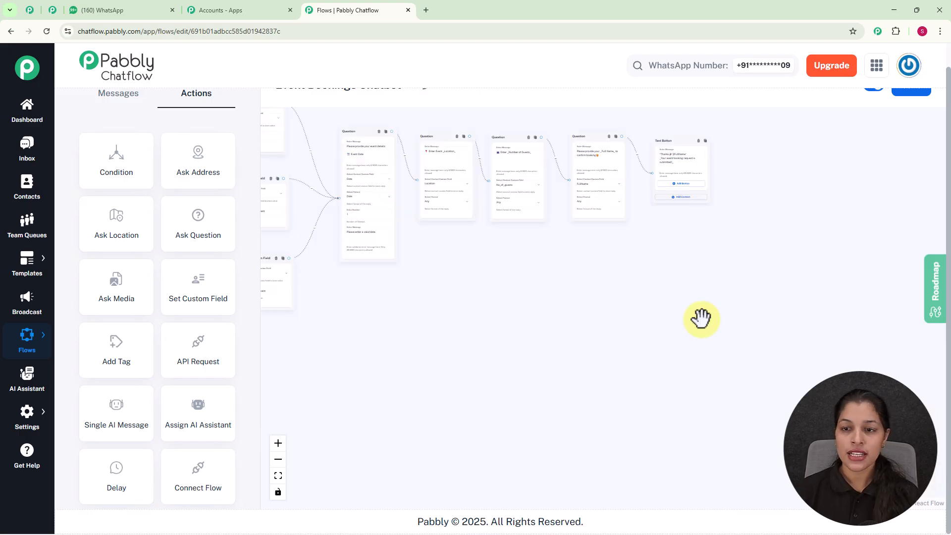
{"action": "scroll", "coordinate": [637, 403], "scroll_direction": "up", "scroll_amount": 5}
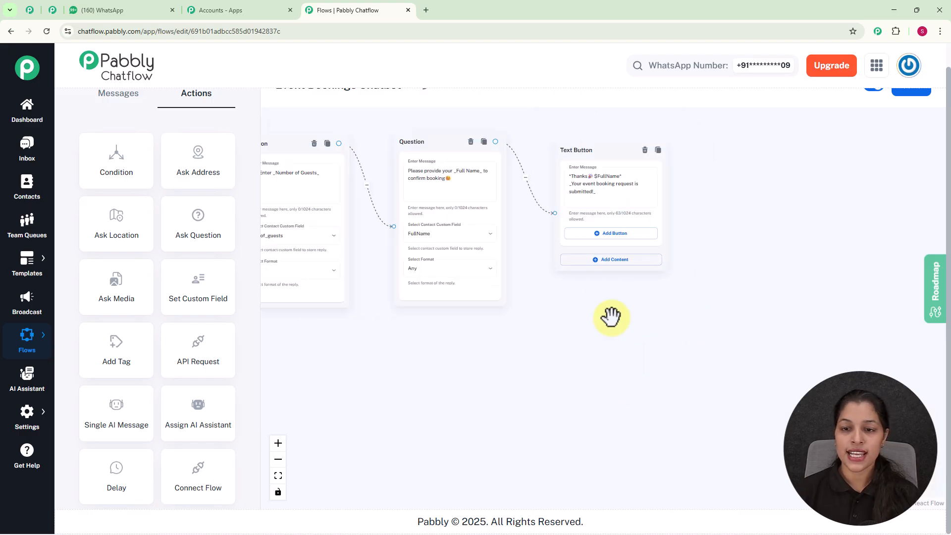
{"action": "scroll", "coordinate": [706, 299], "scroll_direction": "up", "scroll_amount": 4}
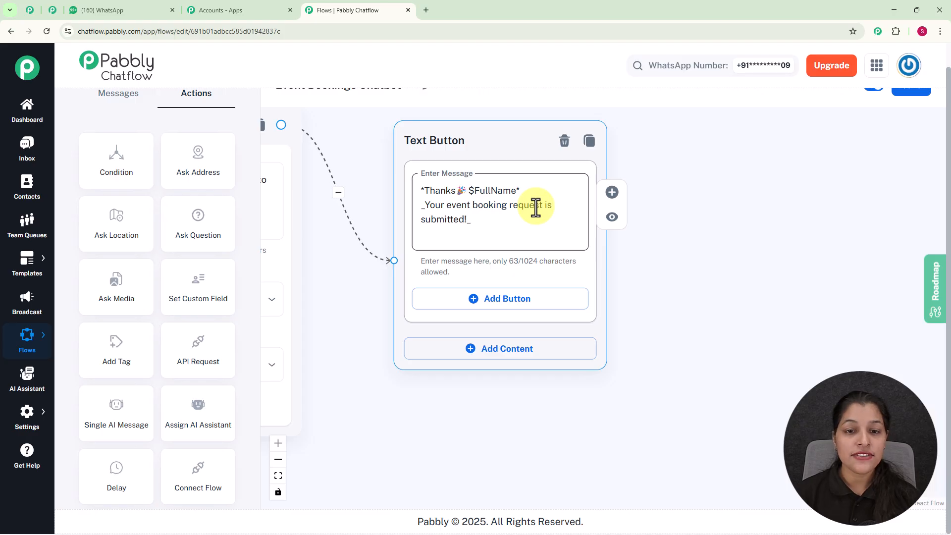
{"action": "left_click_drag", "start_coordinate": [361, 145], "coordinate": [513, 151]}
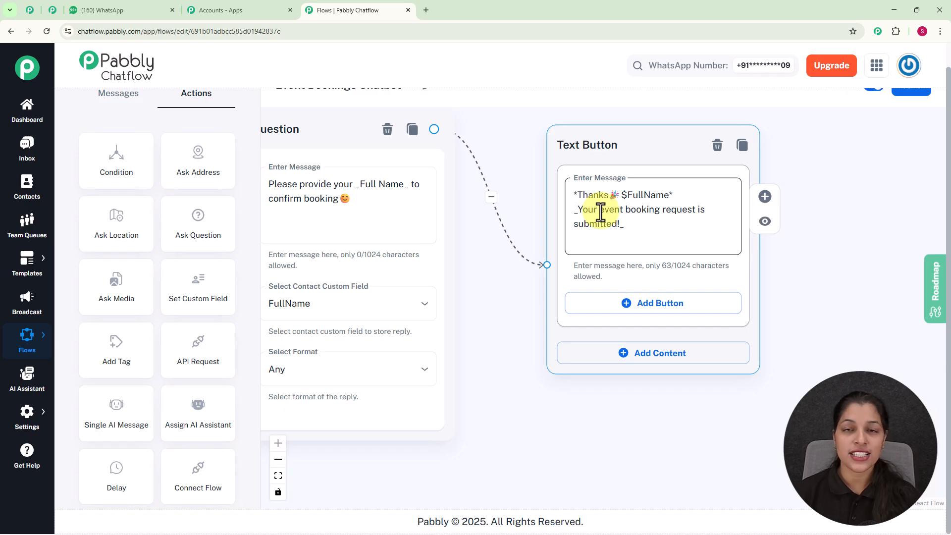
- Save the completed Event Bookings Chatbot flow
{"action": "scroll", "coordinate": [601, 213], "scroll_direction": "down", "scroll_amount": 6}
{"action": "scroll", "coordinate": [542, 165], "scroll_direction": "down", "scroll_amount": 4}
{"action": "left_click_drag", "start_coordinate": [535, 163], "coordinate": [789, 190]}
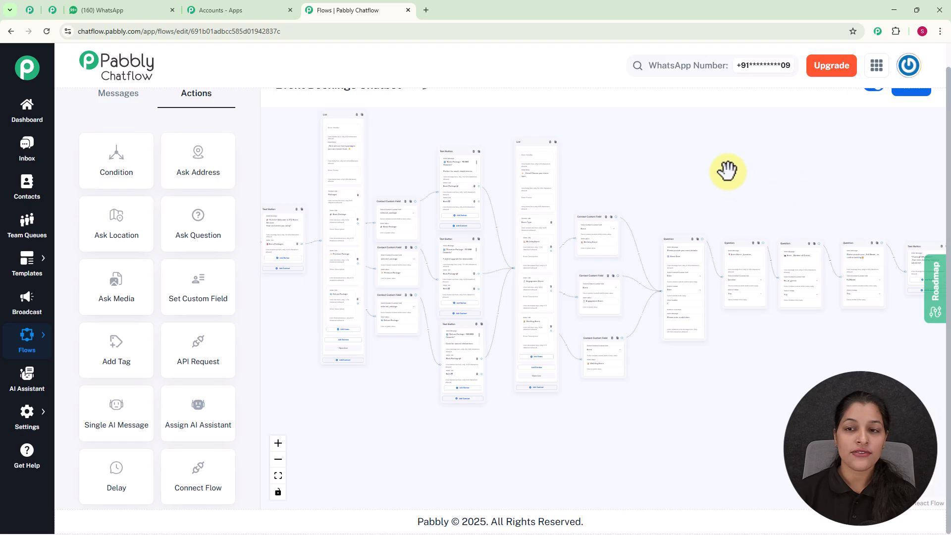
{"action": "scroll", "coordinate": [704, 99], "scroll_direction": "up", "scroll_amount": 1}
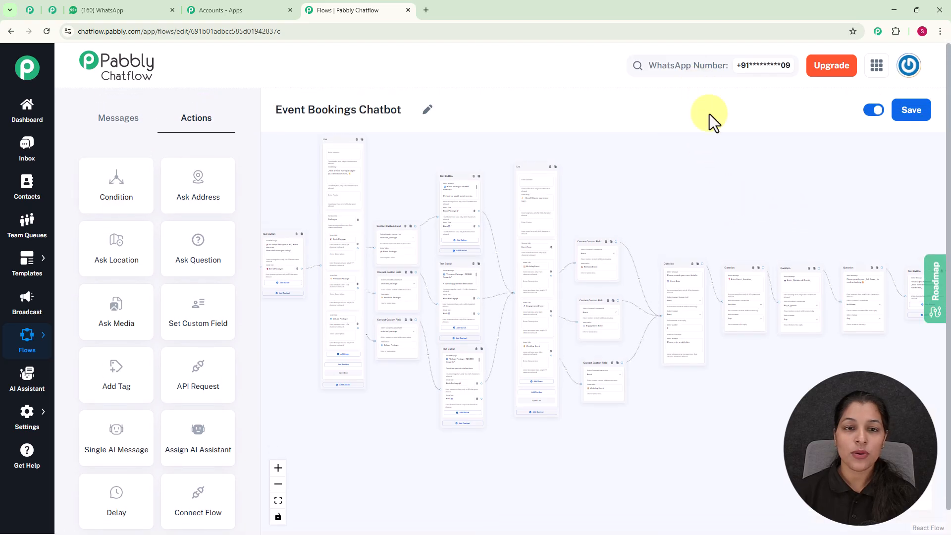
{"action": "left_click", "coordinate": [912, 116]}
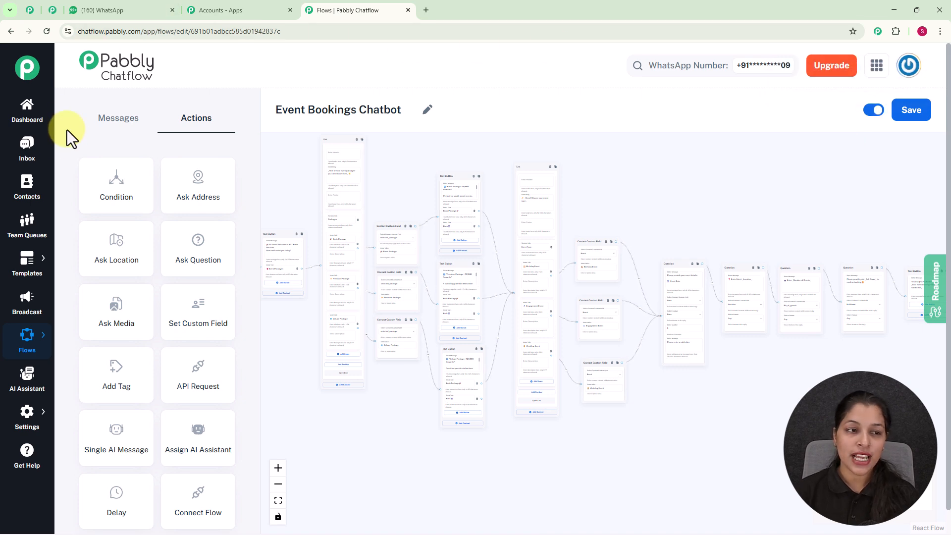
- Open the most recent conversation in the Inbox and review the Event Bookings Chatbot messages exchanged with the contact
{"action": "left_click", "coordinate": [41, 148]}
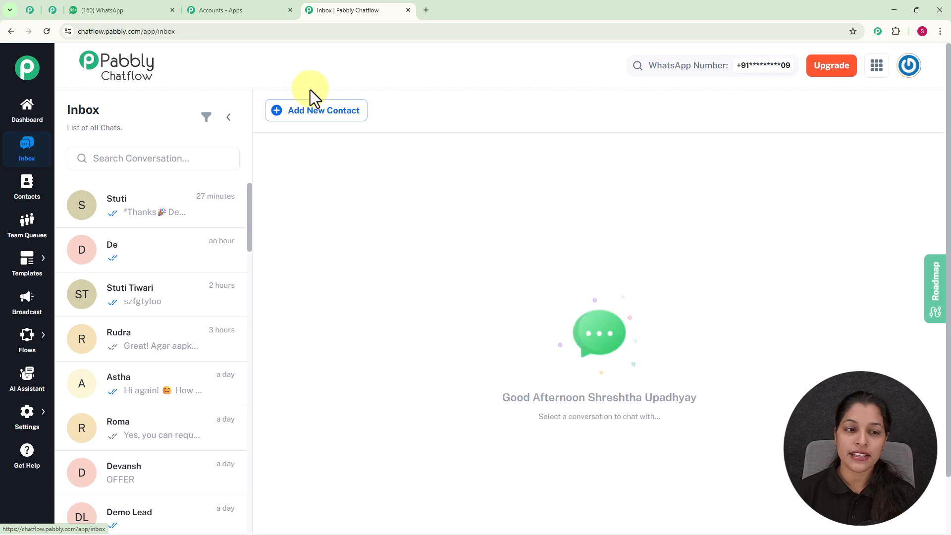
{"action": "scroll", "coordinate": [203, 233], "scroll_direction": "down", "scroll_amount": 5}
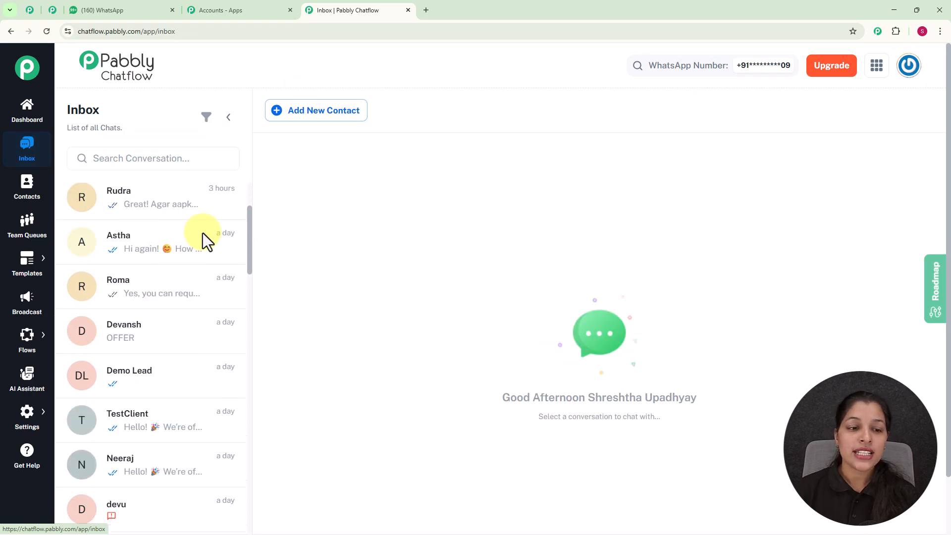
{"action": "scroll", "coordinate": [207, 263], "scroll_direction": "up", "scroll_amount": 5}
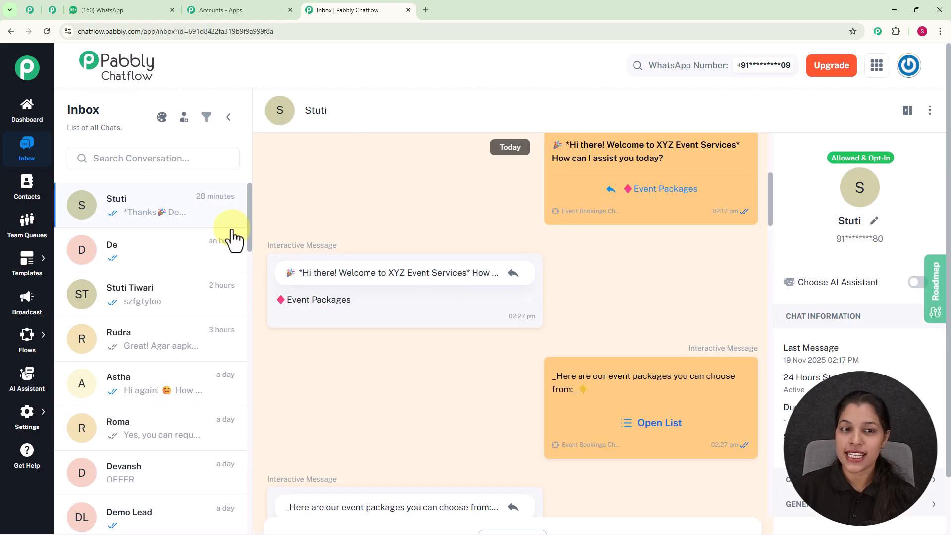
{"action": "mouse_move", "coordinate": [666, 209]}
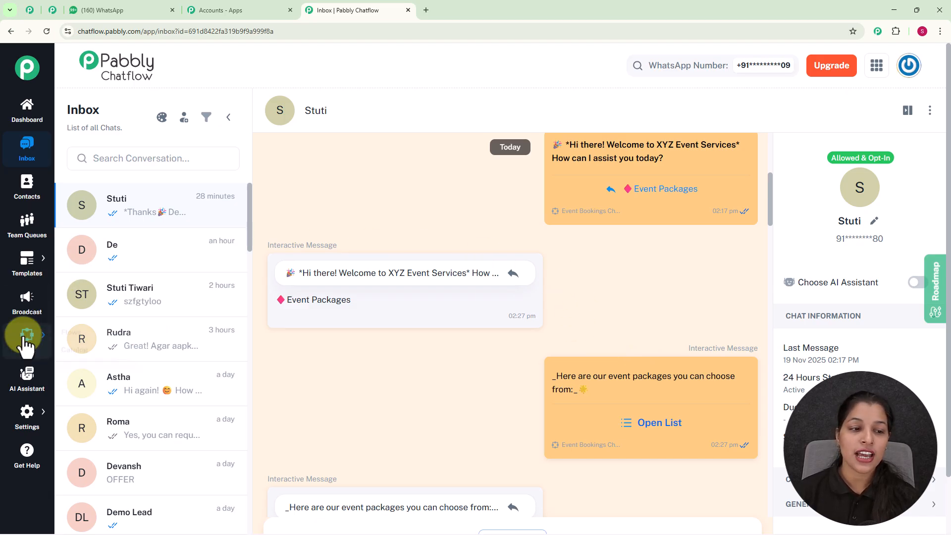
- Display the share link for the Event Bookings Chatbot flow in the flows list, then close the Share Flow dialog
{"action": "left_click", "coordinate": [49, 339]}
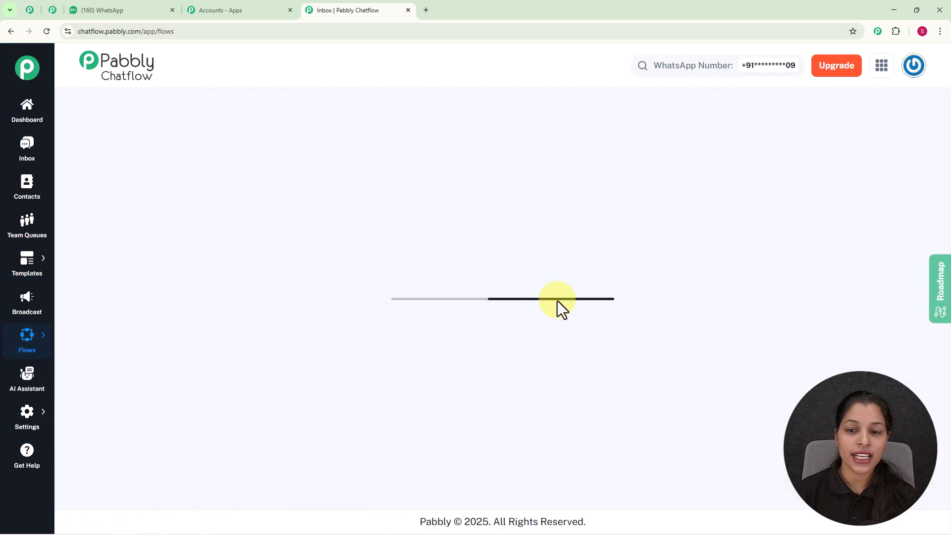
{"action": "scroll", "coordinate": [562, 308], "scroll_direction": "down", "scroll_amount": 5}
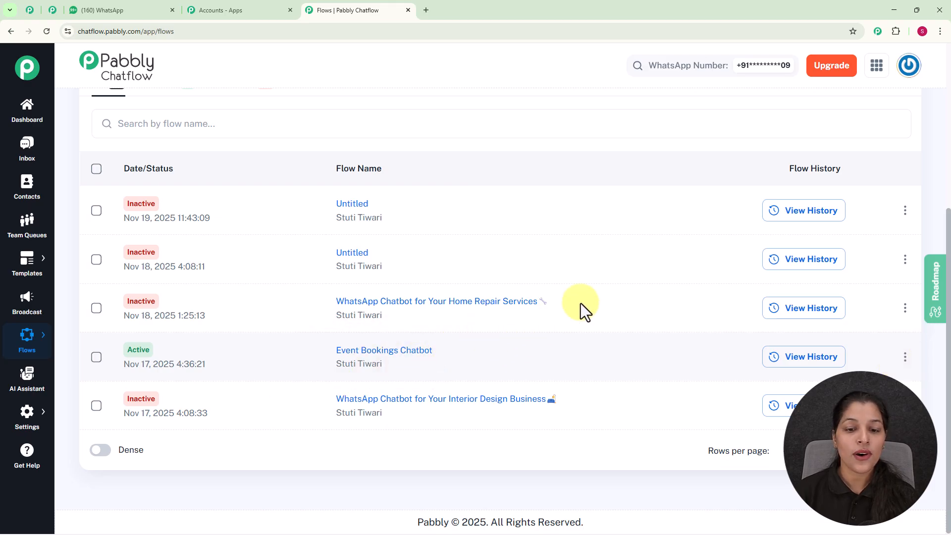
{"action": "left_click", "coordinate": [906, 359]}
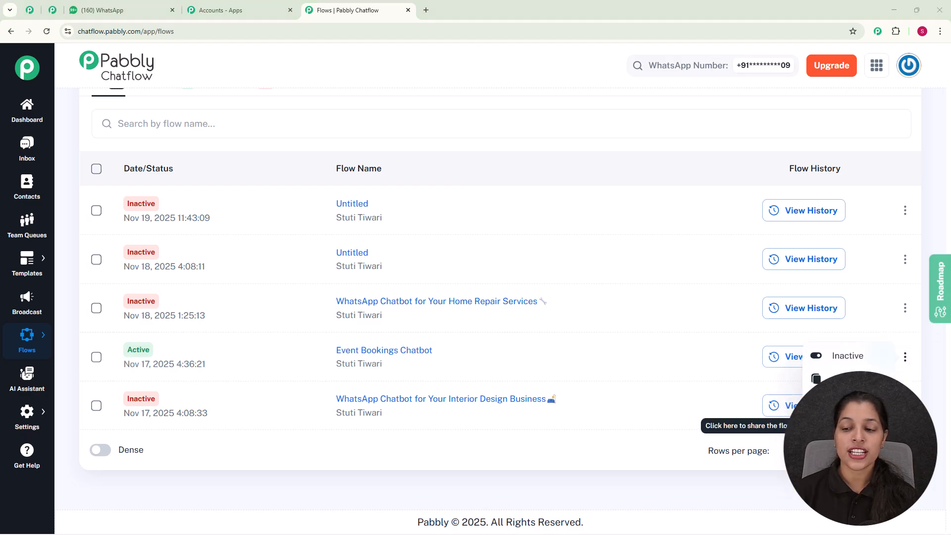
{"action": "left_click", "coordinate": [823, 423]}
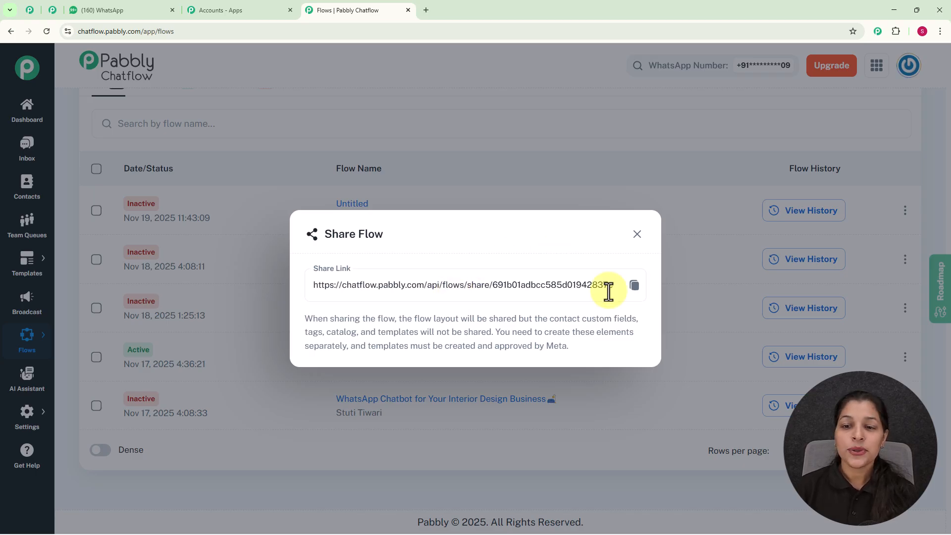
{"action": "left_click", "coordinate": [637, 235]}
{"action": "scroll", "coordinate": [617, 237], "scroll_direction": "up", "scroll_amount": 5}
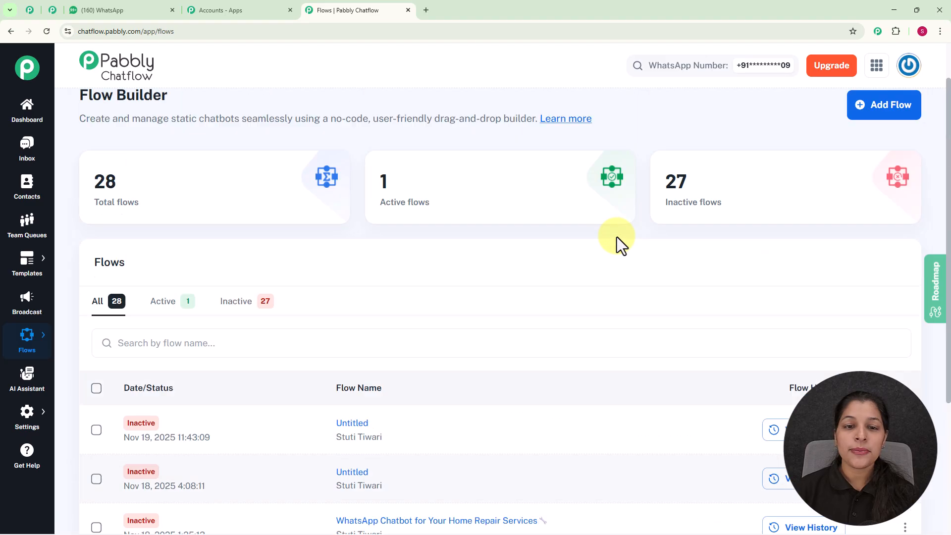